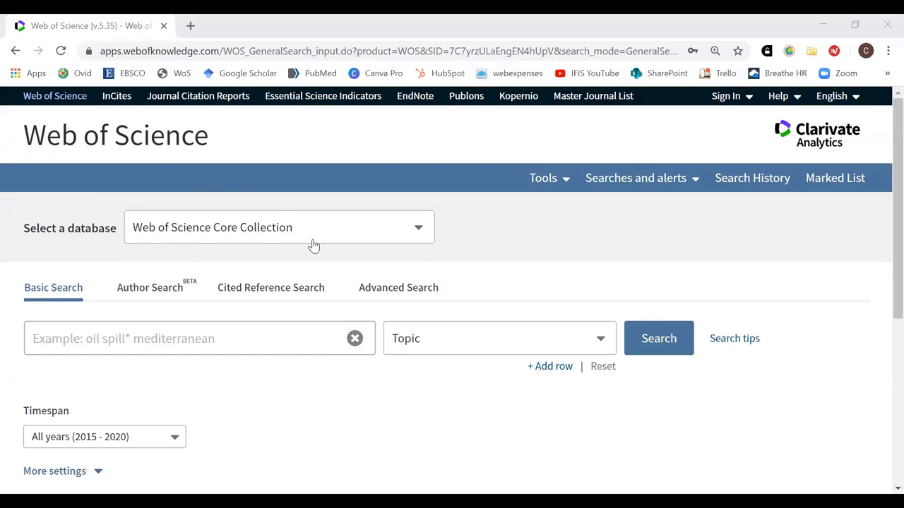
Expand the Select a database dropdown on the Basic Search page to list the available databases
{"action": "left_click", "coordinate": [422, 237]}
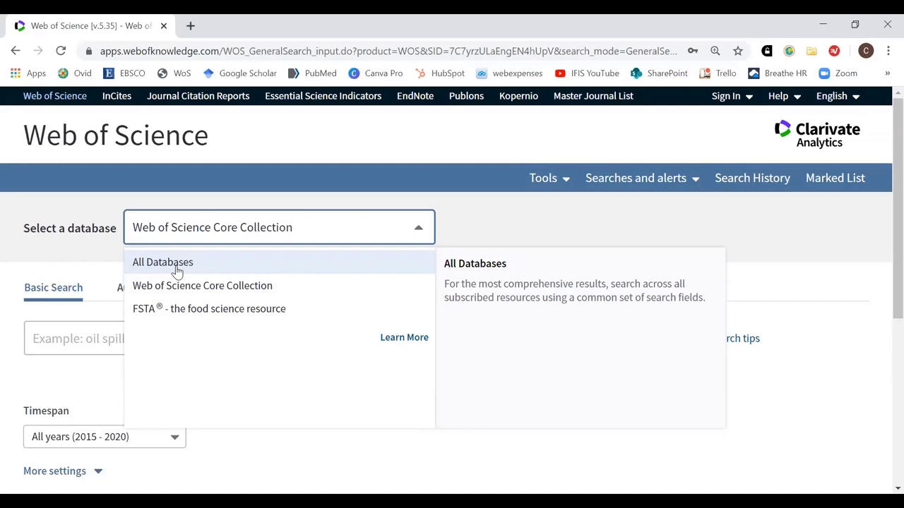
Choose 'FSTA - the food science resource' as the database, with timespan 1969-2020
{"action": "left_click", "coordinate": [227, 311]}
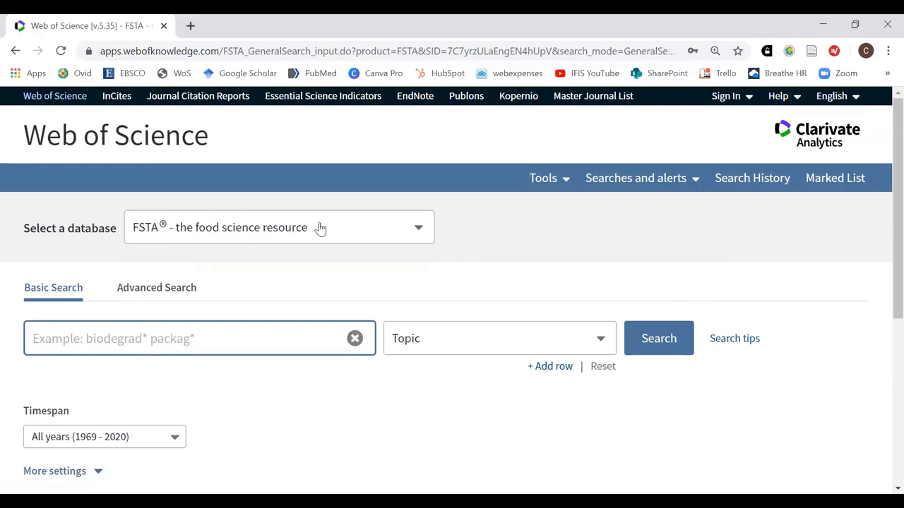
{"action": "scroll", "coordinate": [829, 285], "scroll_direction": "down", "scroll_amount": 1}
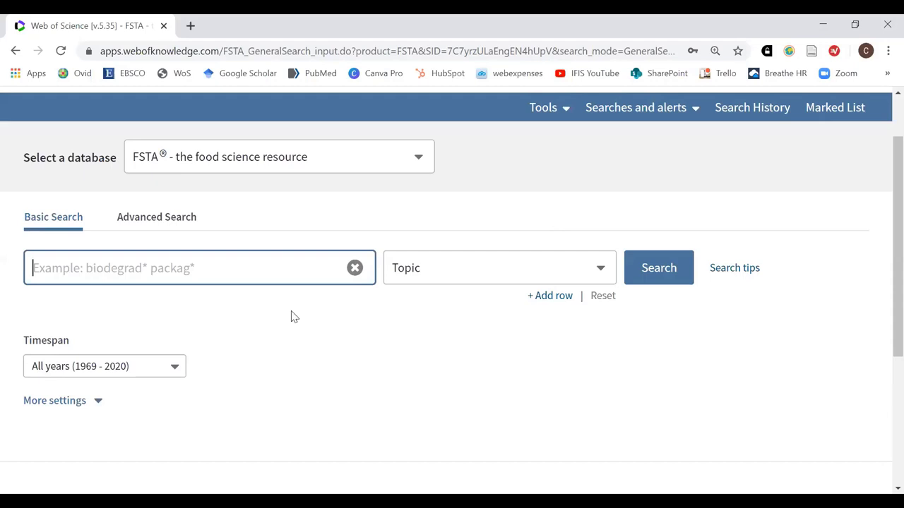
Search FSTA for 'nutrition' in the Topic field, getting 65,973 results
{"action": "left_click", "coordinate": [276, 273]}
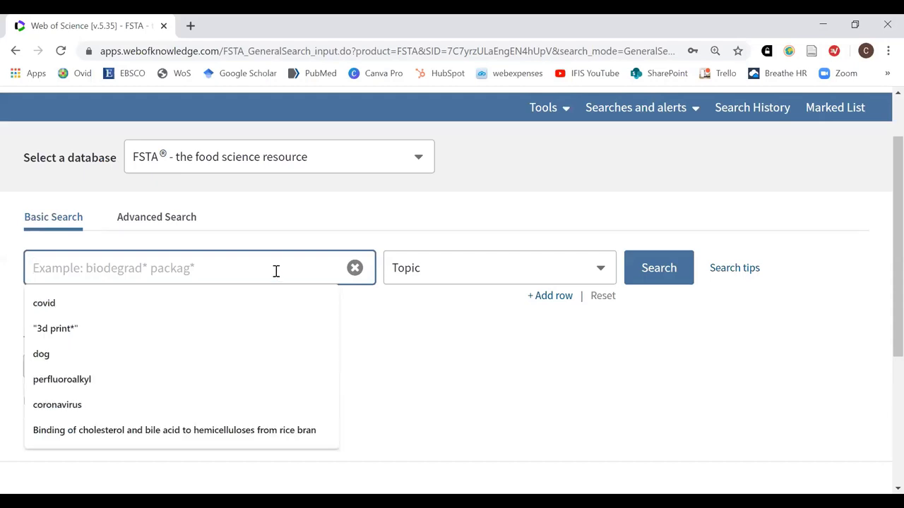
{"action": "type", "text": "nu"}
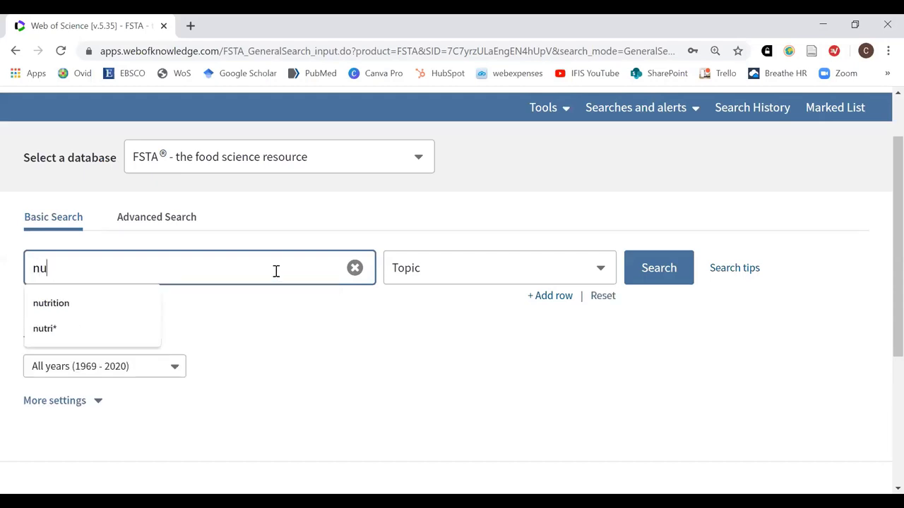
{"action": "type", "text": "trition"}
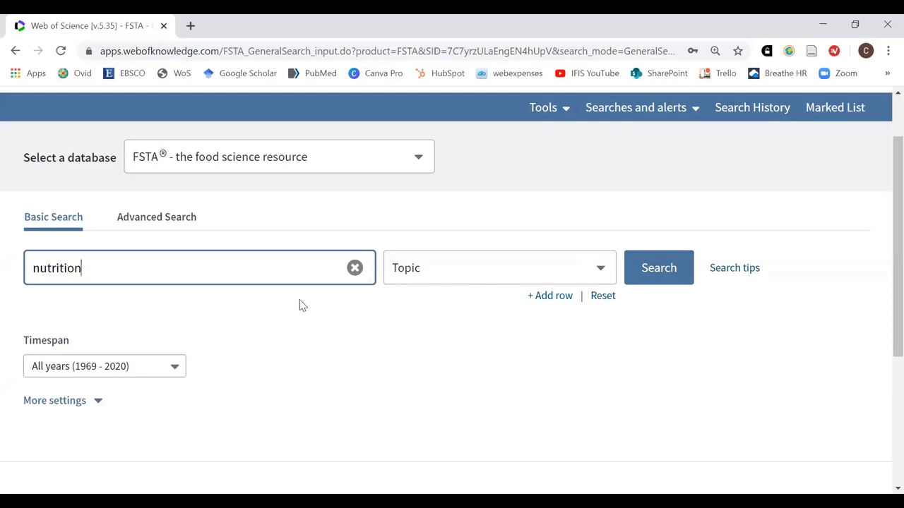
{"action": "left_click", "coordinate": [660, 275]}
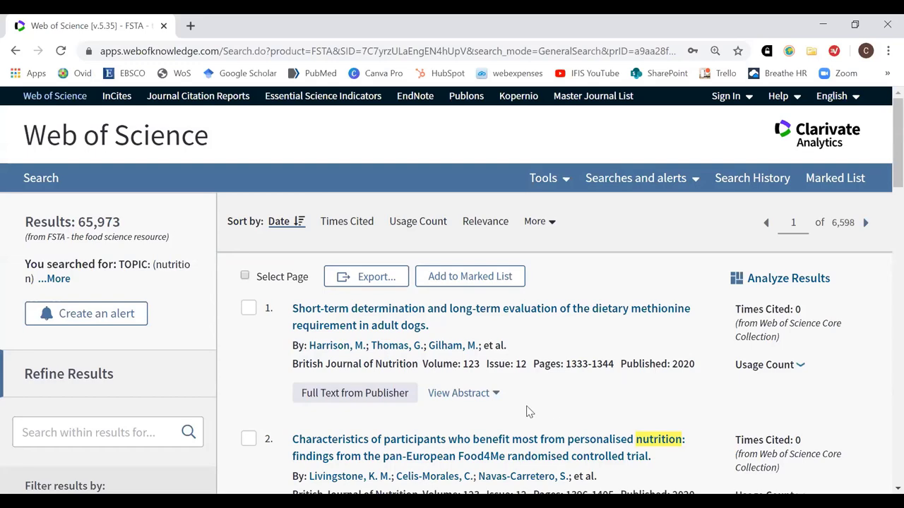
Open result 4, the 2020 Critical Reviews review, and highlight its KeyWords section
{"action": "scroll", "coordinate": [534, 408], "scroll_direction": "down", "scroll_amount": 3}
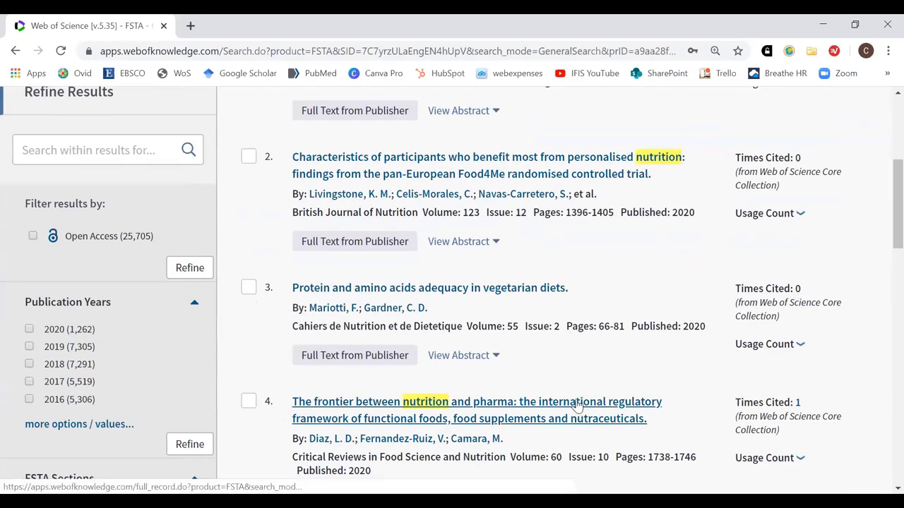
{"action": "left_click", "coordinate": [577, 404]}
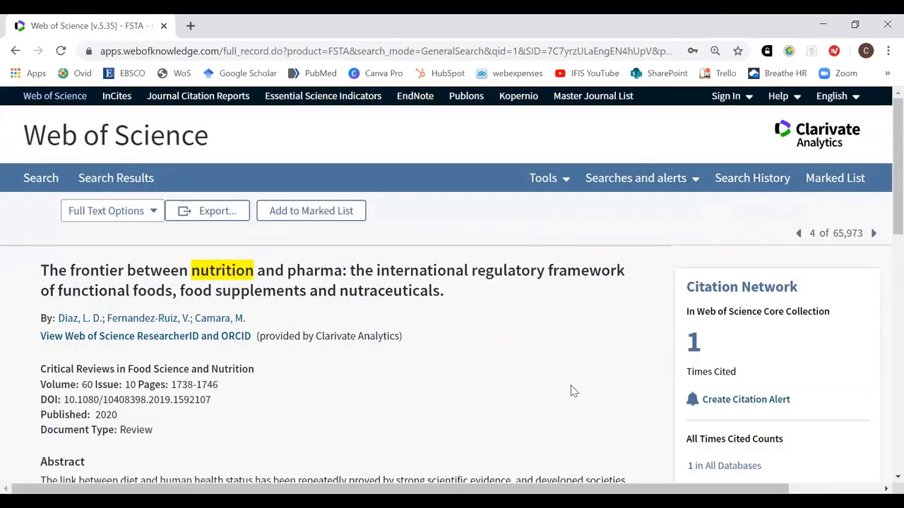
{"action": "scroll", "coordinate": [565, 386], "scroll_direction": "down", "scroll_amount": 3}
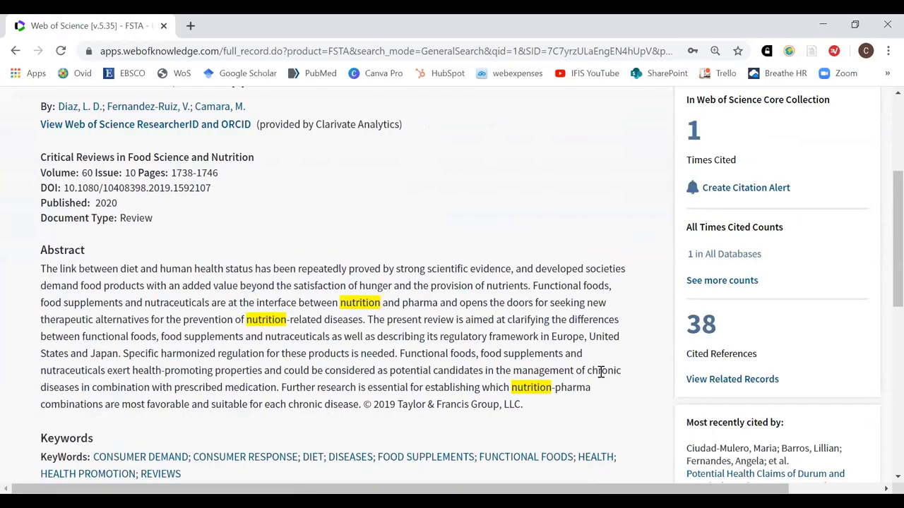
{"action": "scroll", "coordinate": [270, 324], "scroll_direction": "up", "scroll_amount": 1}
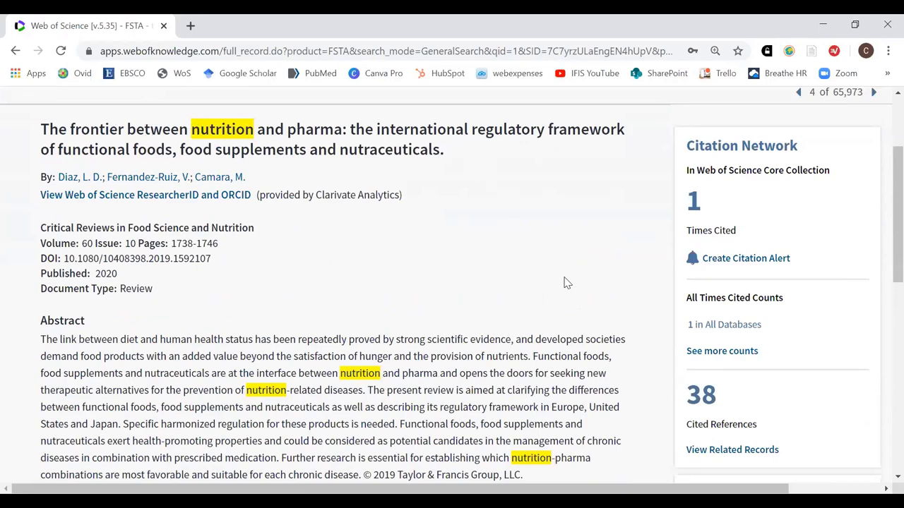
{"action": "scroll", "coordinate": [567, 282], "scroll_direction": "down", "scroll_amount": 1}
{"action": "scroll", "coordinate": [558, 265], "scroll_direction": "down", "scroll_amount": 1}
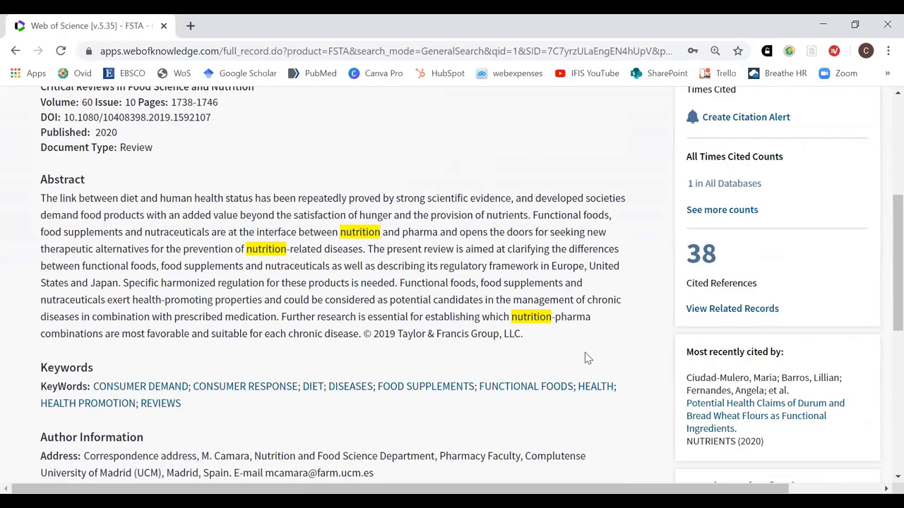
{"action": "scroll", "coordinate": [321, 304], "scroll_direction": "down", "scroll_amount": 1}
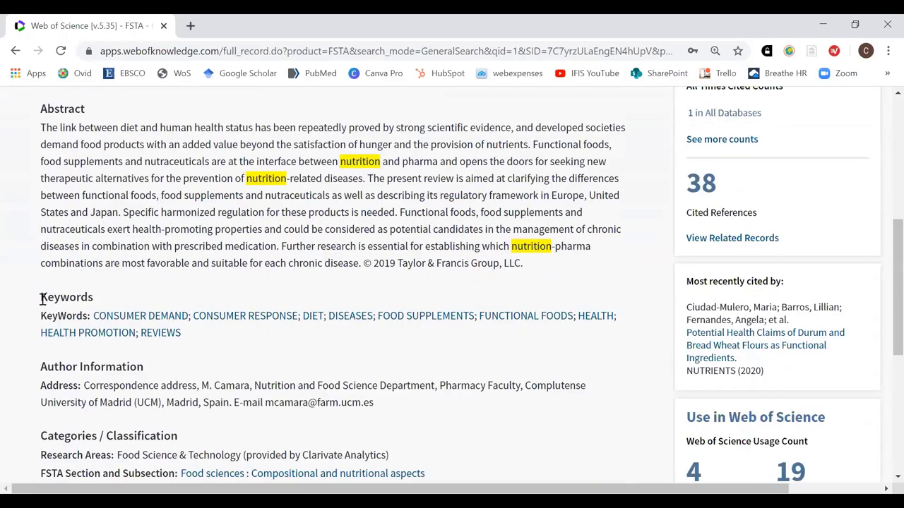
{"action": "left_click_drag", "start_coordinate": [41, 297], "coordinate": [94, 298]}
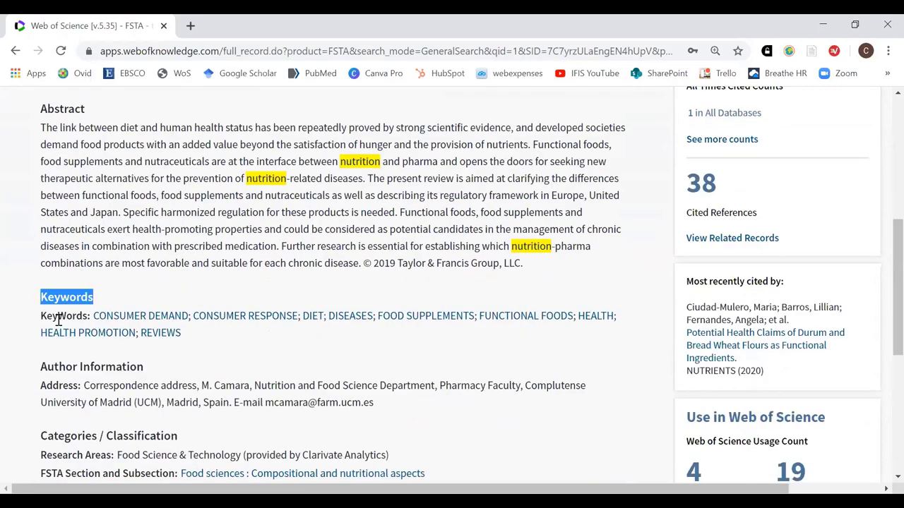
{"action": "left_click_drag", "start_coordinate": [40, 315], "coordinate": [84, 319]}
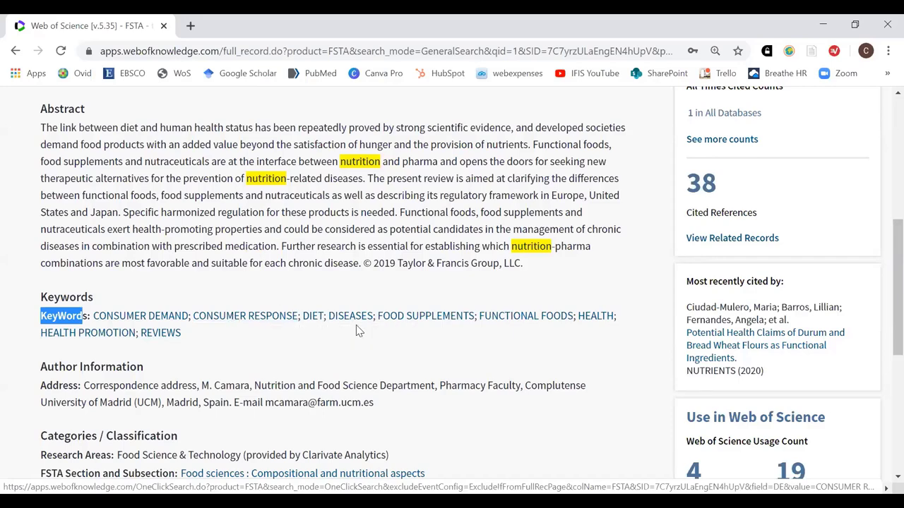
{"action": "scroll", "coordinate": [400, 328], "scroll_direction": "up", "scroll_amount": 3}
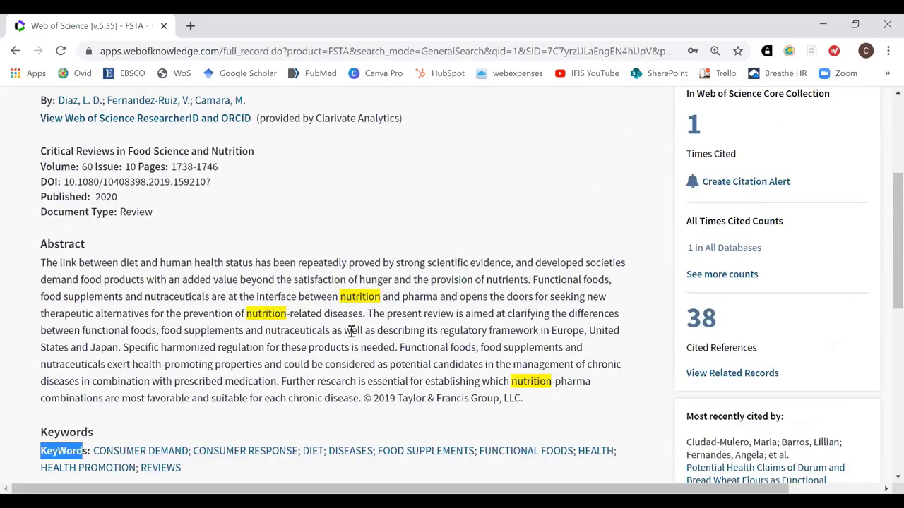
{"action": "scroll", "coordinate": [367, 331], "scroll_direction": "up", "scroll_amount": 2}
{"action": "scroll", "coordinate": [454, 334], "scroll_direction": "down", "scroll_amount": 5}
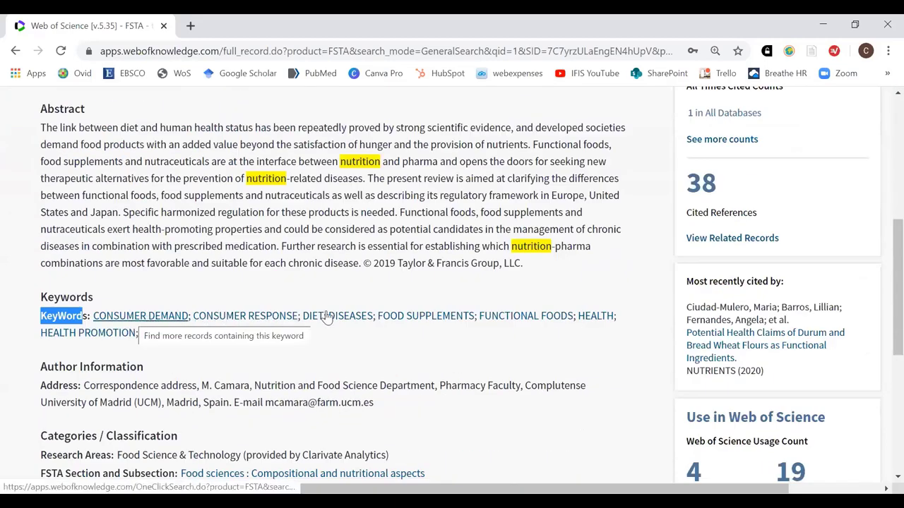
{"action": "scroll", "coordinate": [439, 324], "scroll_direction": "up", "scroll_amount": 1}
{"action": "scroll", "coordinate": [442, 324], "scroll_direction": "up", "scroll_amount": 4}
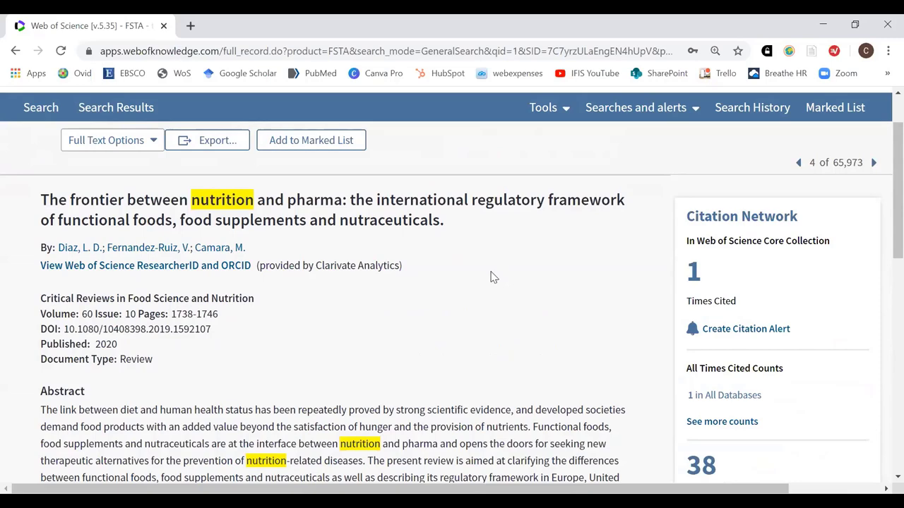
{"action": "scroll", "coordinate": [498, 280], "scroll_direction": "down", "scroll_amount": 3}
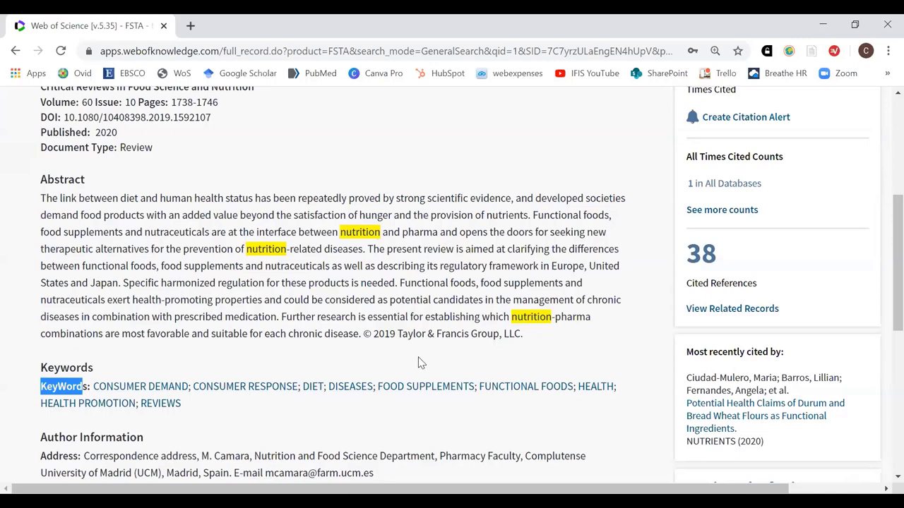
{"action": "scroll", "coordinate": [427, 356], "scroll_direction": "up", "scroll_amount": 5}
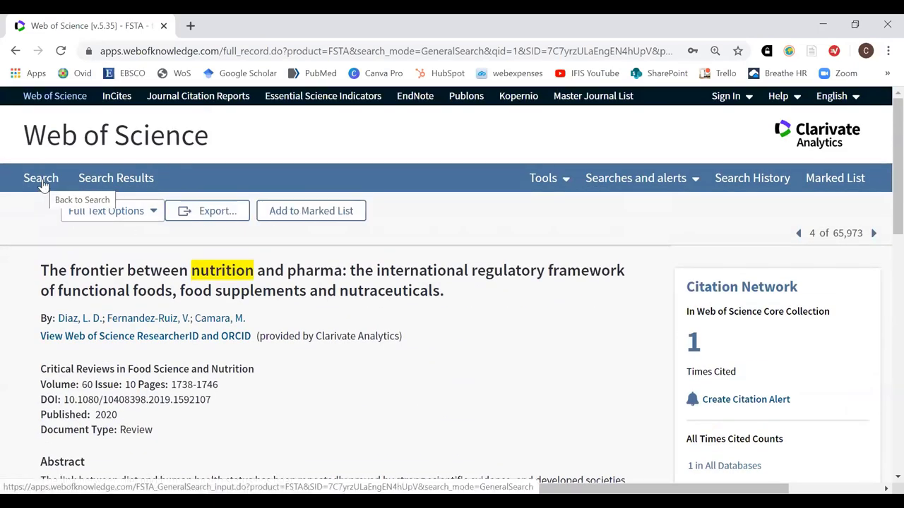
Return to Basic Search, set the field to Author/Inventor, and delete 'nutrition' from the query
{"action": "left_click", "coordinate": [42, 182]}
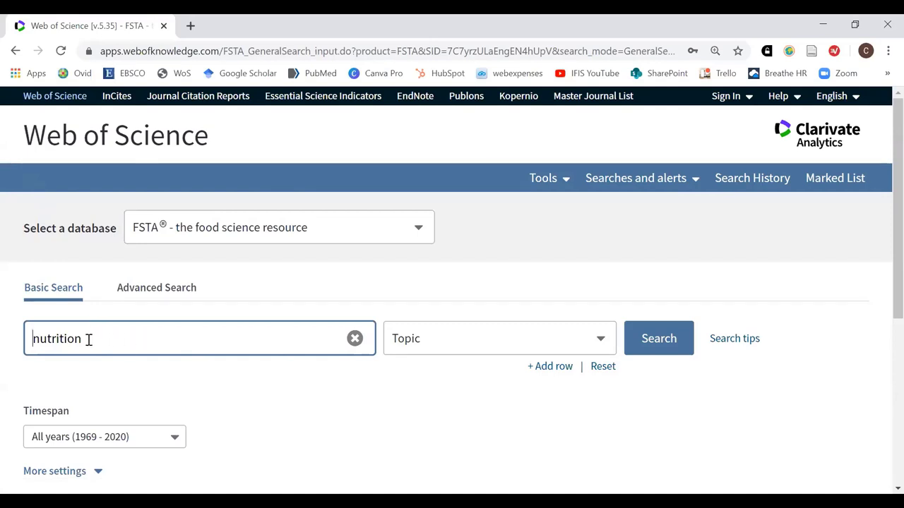
{"action": "scroll", "coordinate": [97, 332], "scroll_direction": "down", "scroll_amount": 1}
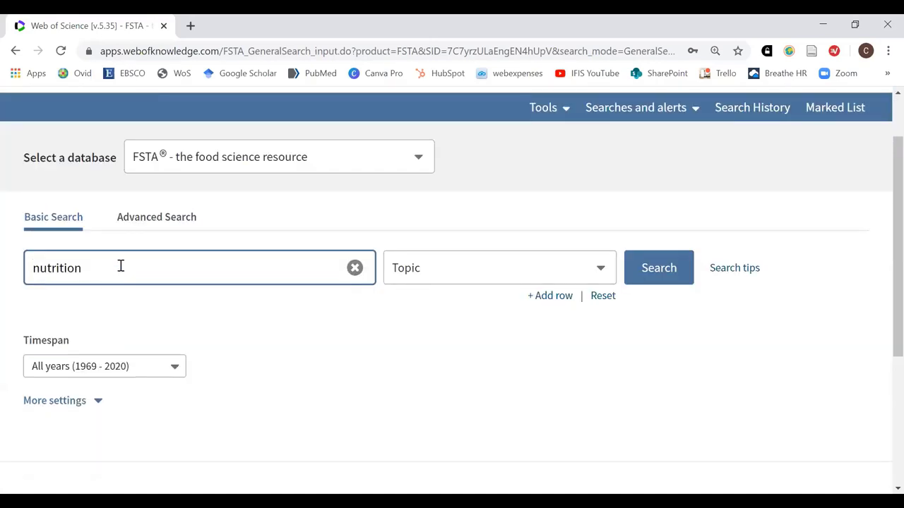
{"action": "left_click", "coordinate": [599, 275]}
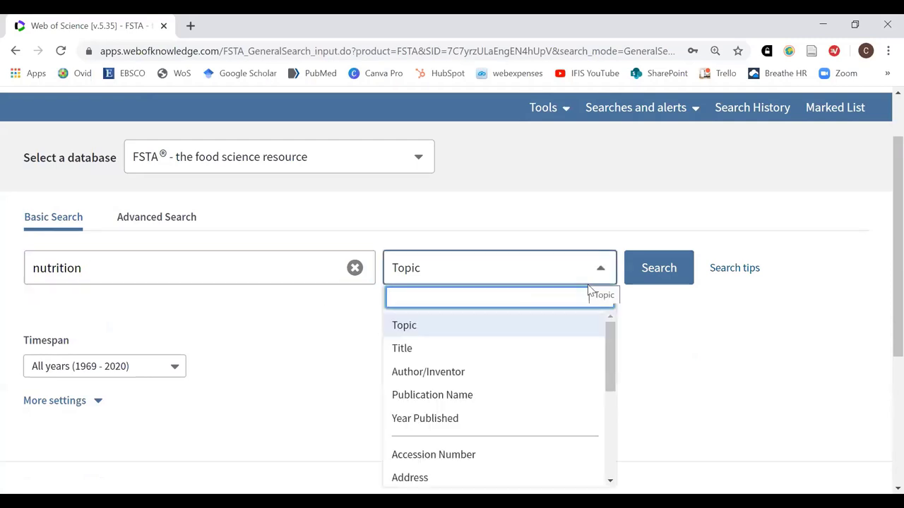
{"action": "left_click", "coordinate": [447, 378]}
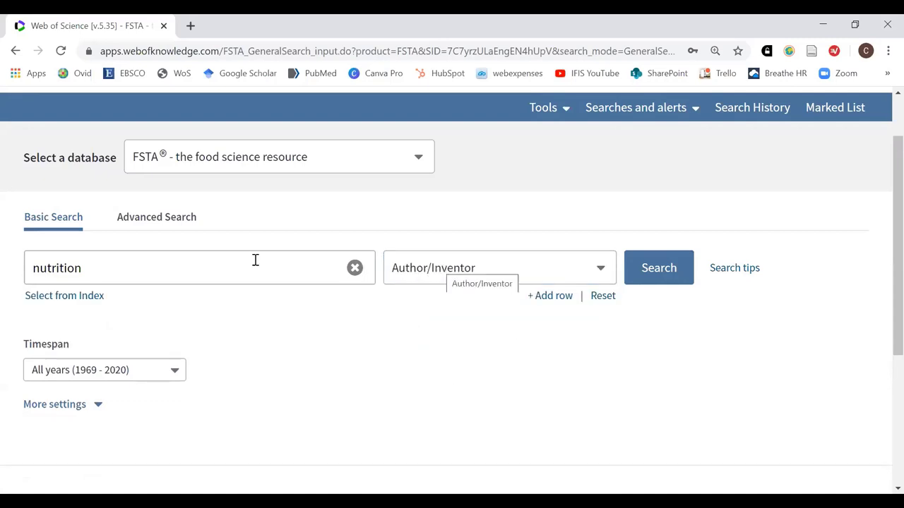
{"action": "left_click_drag", "start_coordinate": [80, 263], "coordinate": [10, 267]}
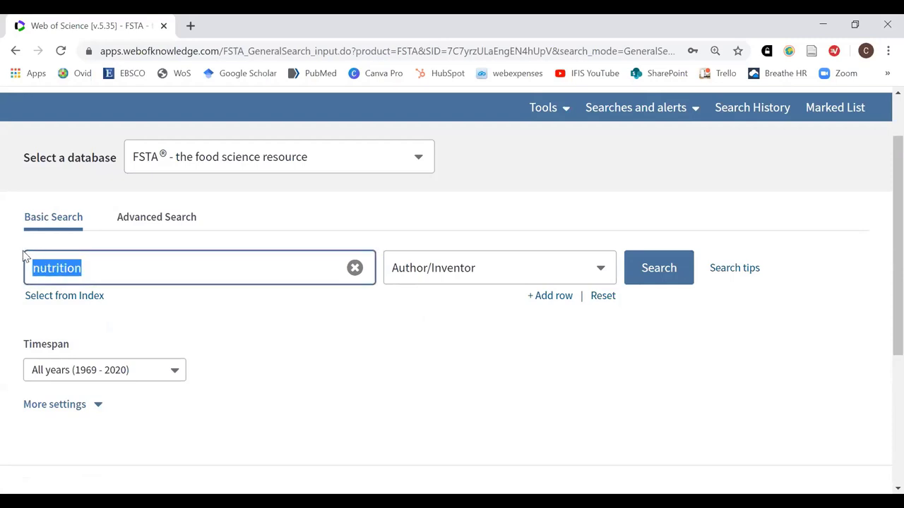
{"action": "key", "text": "BackSpace"}
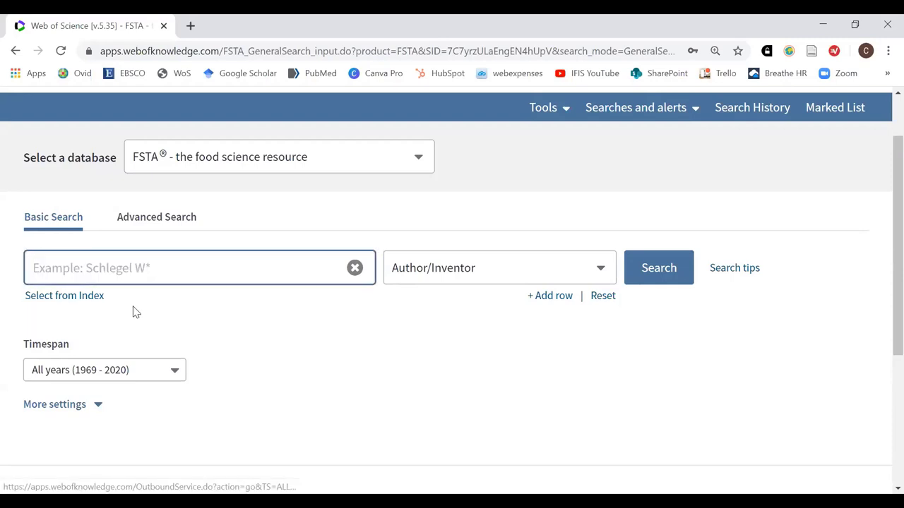
Browse the Author Index to the SMITH entries and add SMITH A K for transfer
{"action": "left_click", "coordinate": [47, 299]}
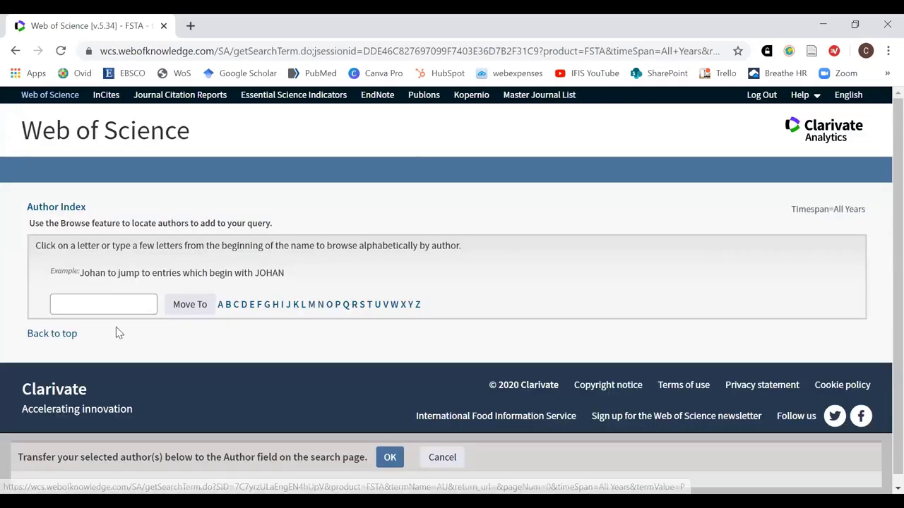
{"action": "left_click", "coordinate": [133, 300]}
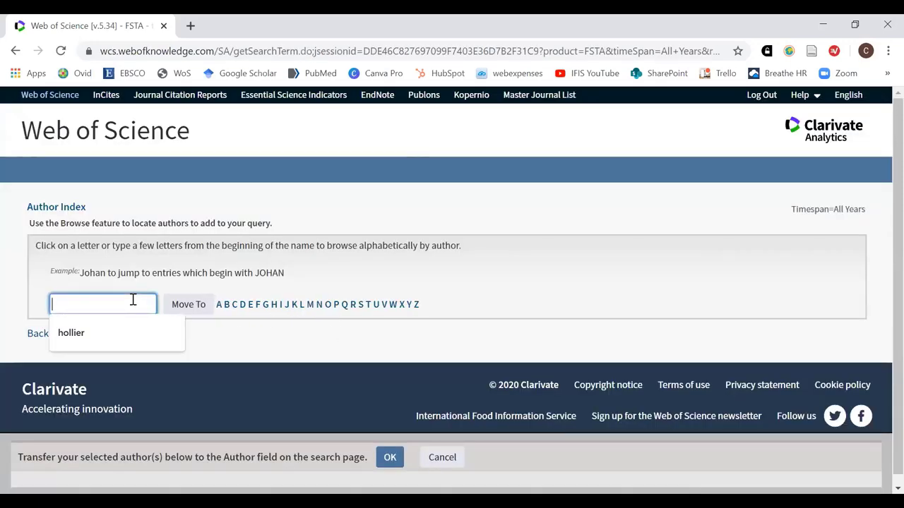
{"action": "type", "text": "smith"}
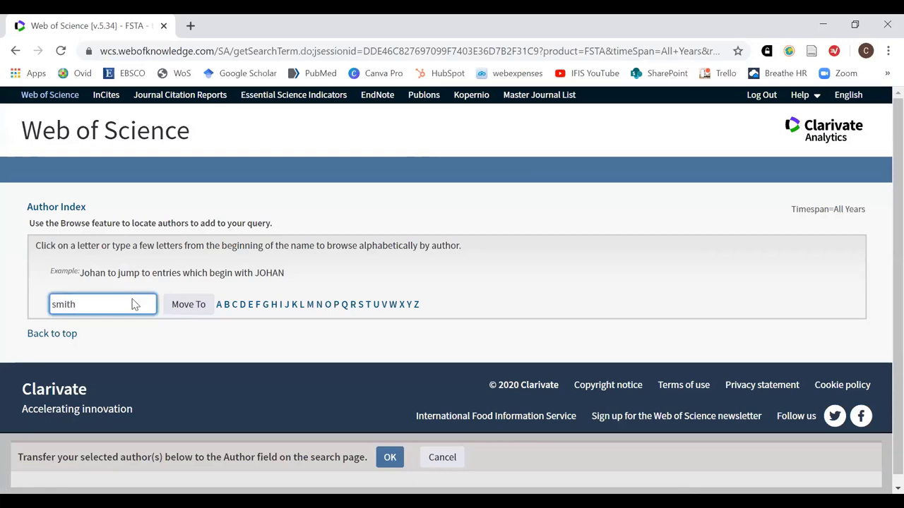
{"action": "key", "text": "Return"}
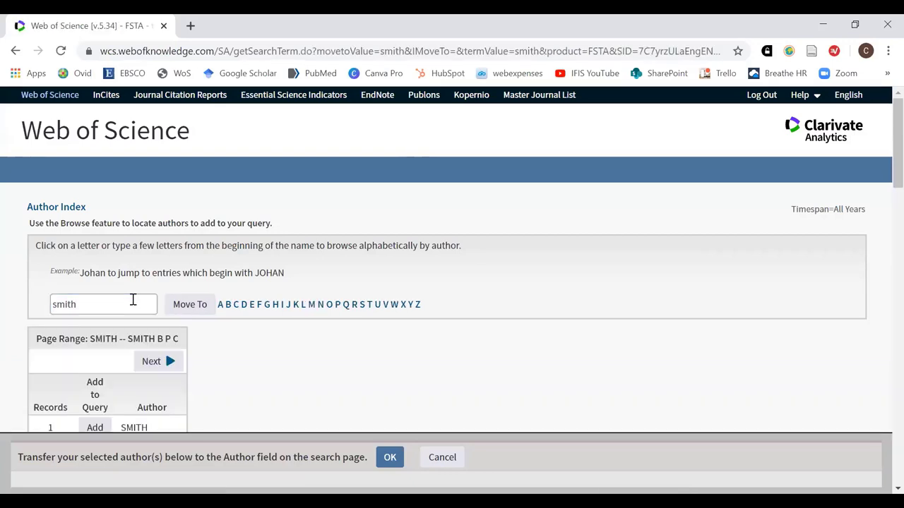
{"action": "scroll", "coordinate": [254, 329], "scroll_direction": "down", "scroll_amount": 6}
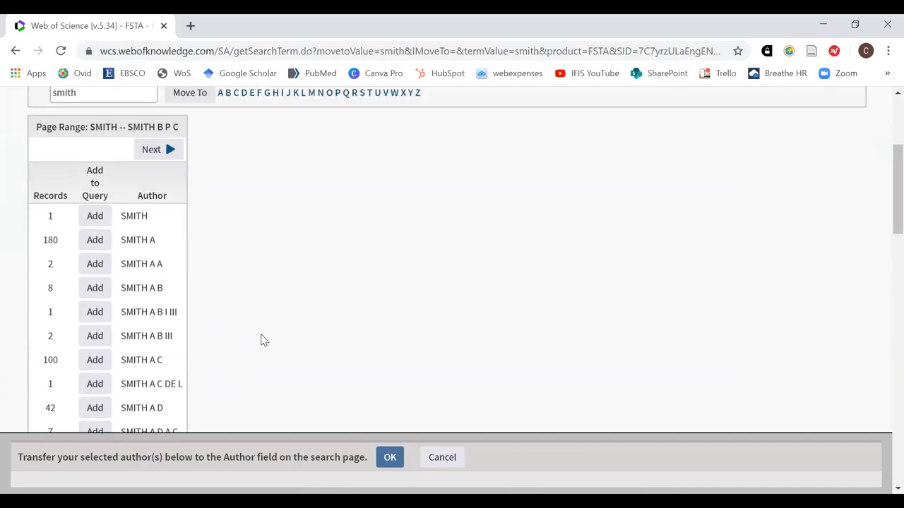
{"action": "scroll", "coordinate": [263, 329], "scroll_direction": "down", "scroll_amount": 1}
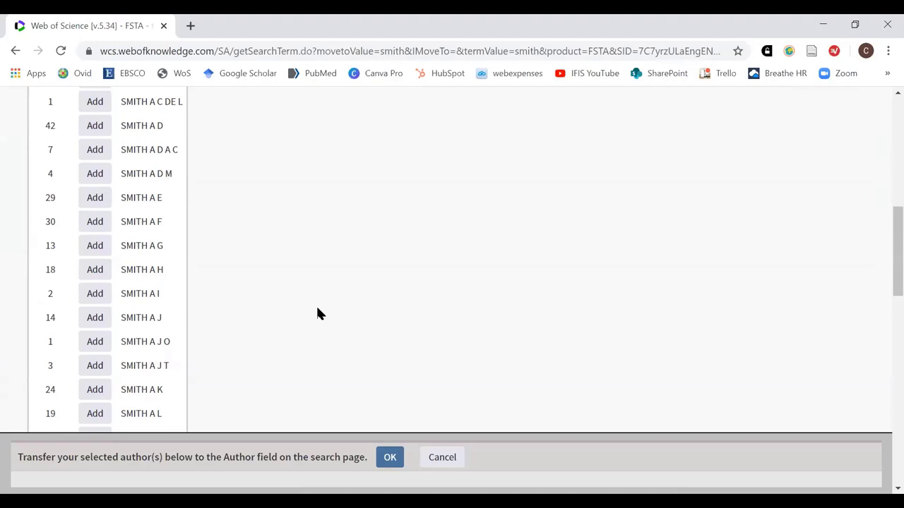
{"action": "left_click", "coordinate": [87, 396]}
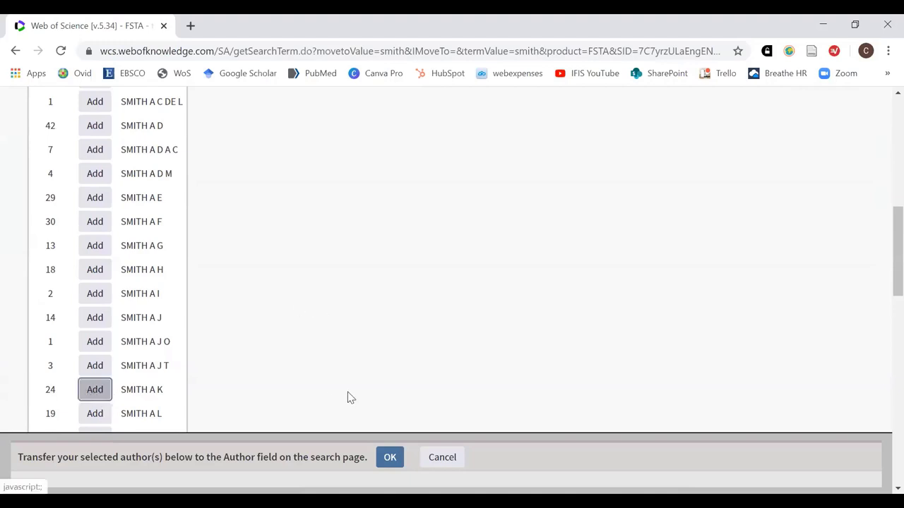
Transfer SMITH A K into the Author/Inventor field and search, getting 24 results
{"action": "left_click", "coordinate": [391, 459]}
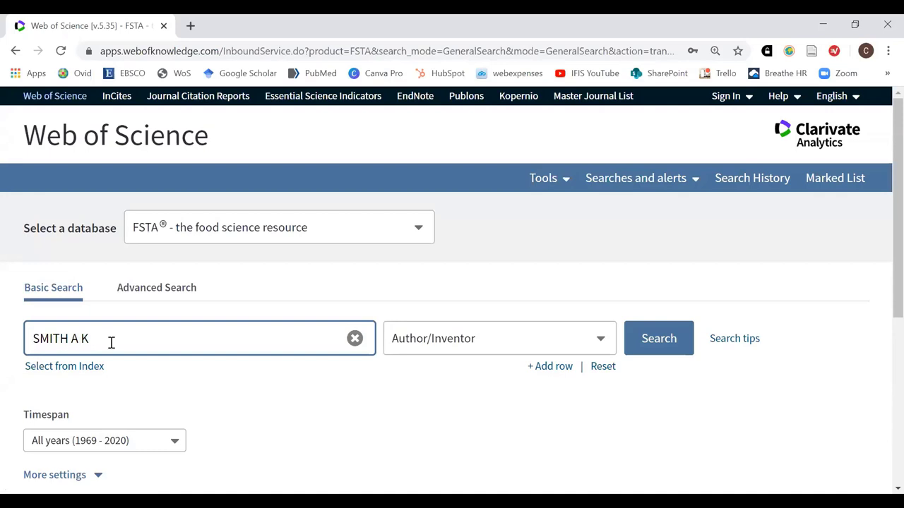
{"action": "left_click", "coordinate": [657, 342]}
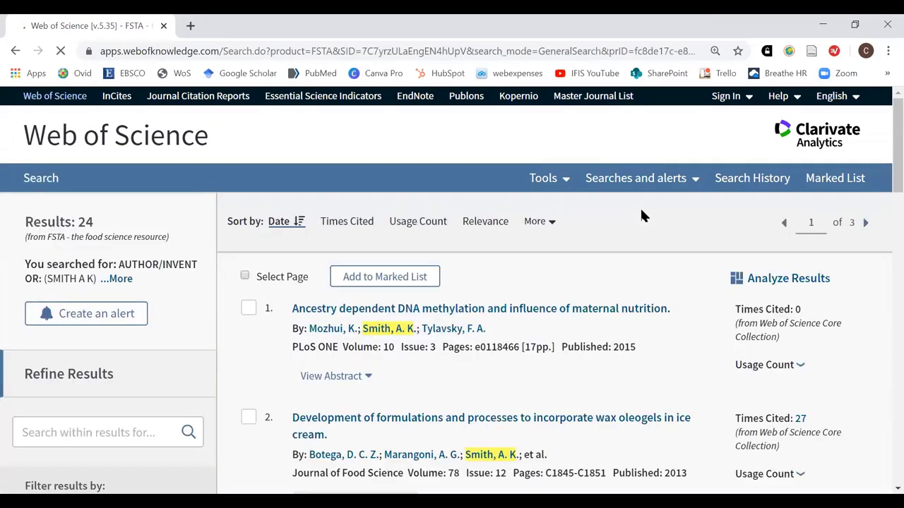
{"action": "scroll", "coordinate": [443, 298], "scroll_direction": "down", "scroll_amount": 2}
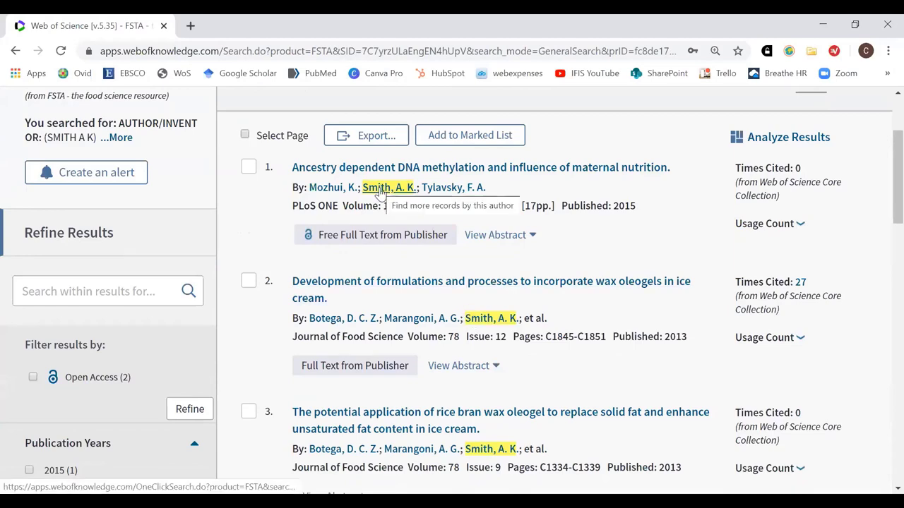
{"action": "scroll", "coordinate": [563, 356], "scroll_direction": "down", "scroll_amount": 4}
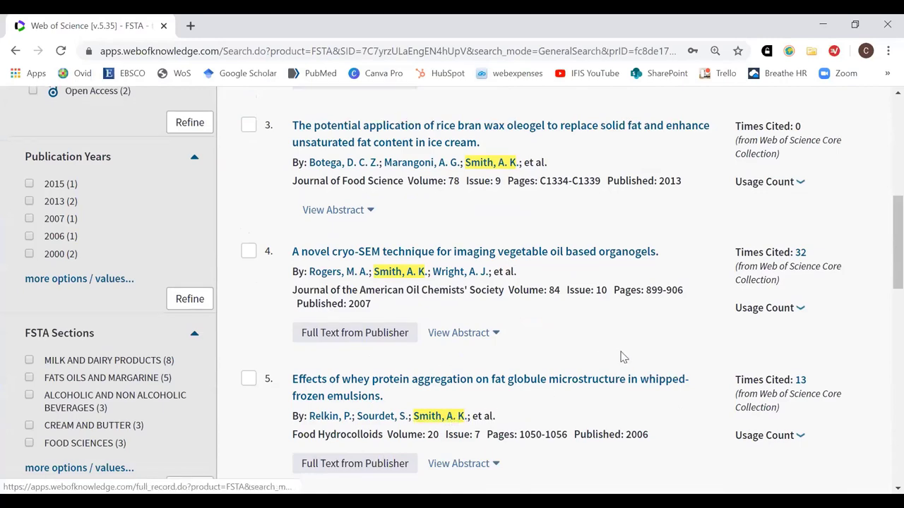
{"action": "scroll", "coordinate": [611, 362], "scroll_direction": "down", "scroll_amount": 2}
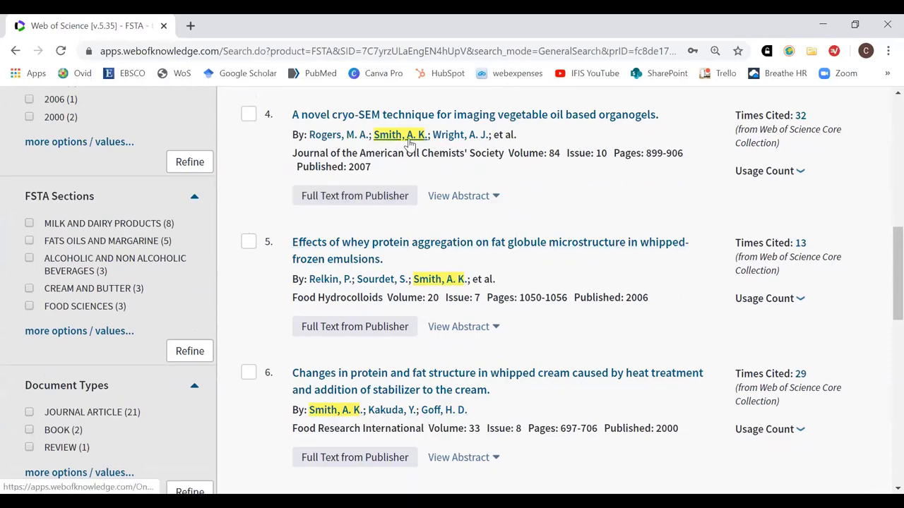
{"action": "scroll", "coordinate": [417, 141], "scroll_direction": "up", "scroll_amount": 3}
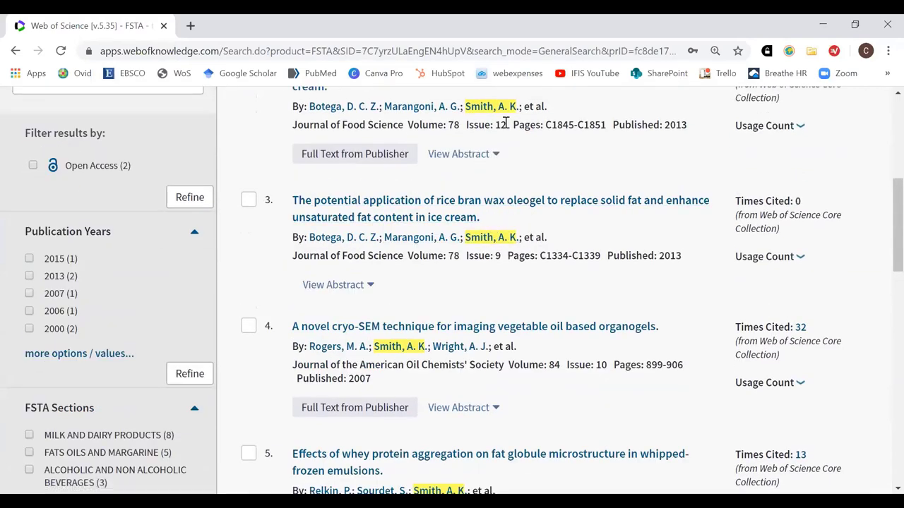
{"action": "scroll", "coordinate": [511, 202], "scroll_direction": "up", "scroll_amount": 5}
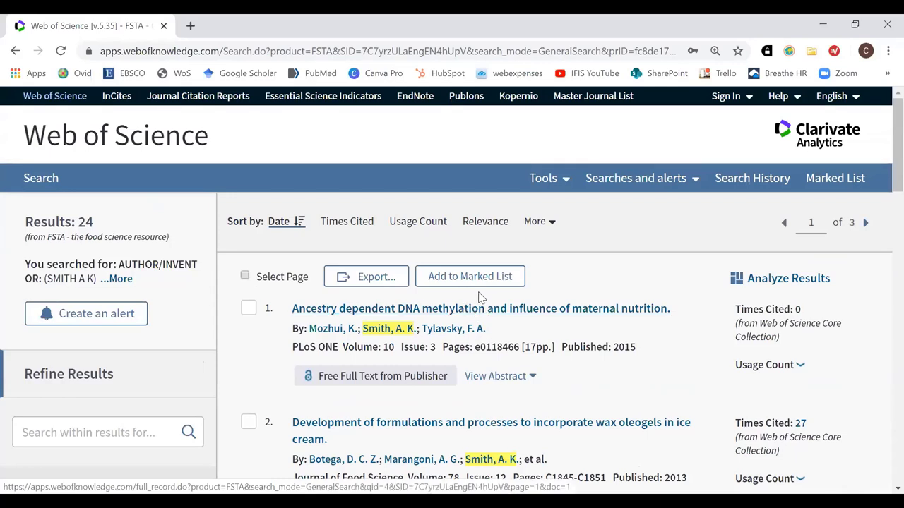
Return to Basic Search, switch the field to Descriptors, and clear SMITH A K from the query
{"action": "left_click", "coordinate": [42, 180]}
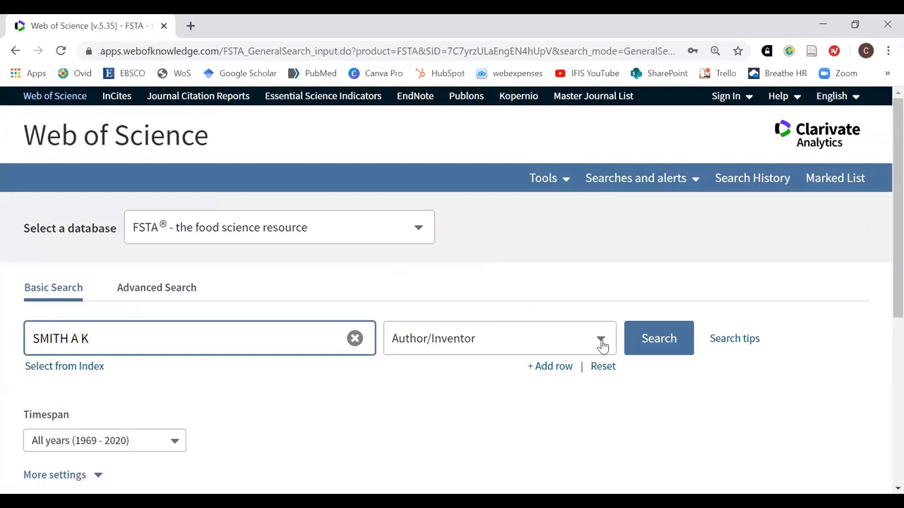
{"action": "left_click", "coordinate": [601, 340]}
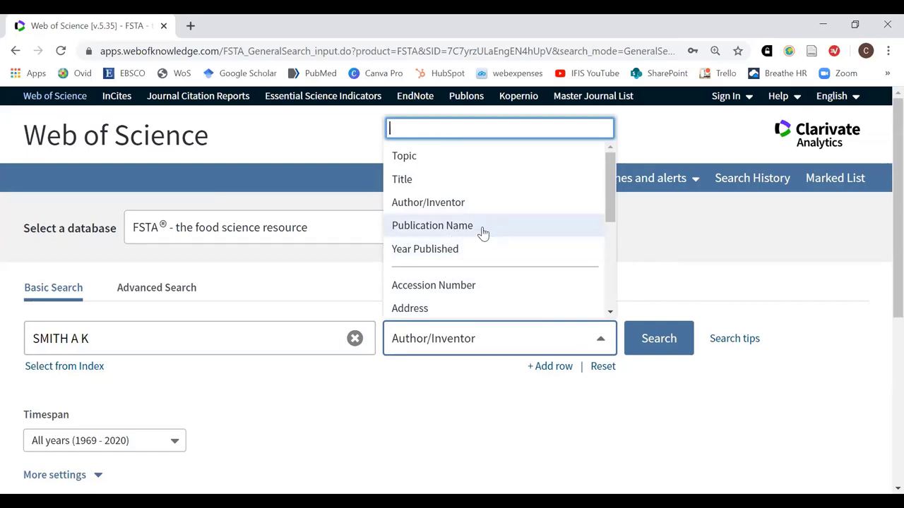
{"action": "scroll", "coordinate": [487, 237], "scroll_direction": "down", "scroll_amount": 1}
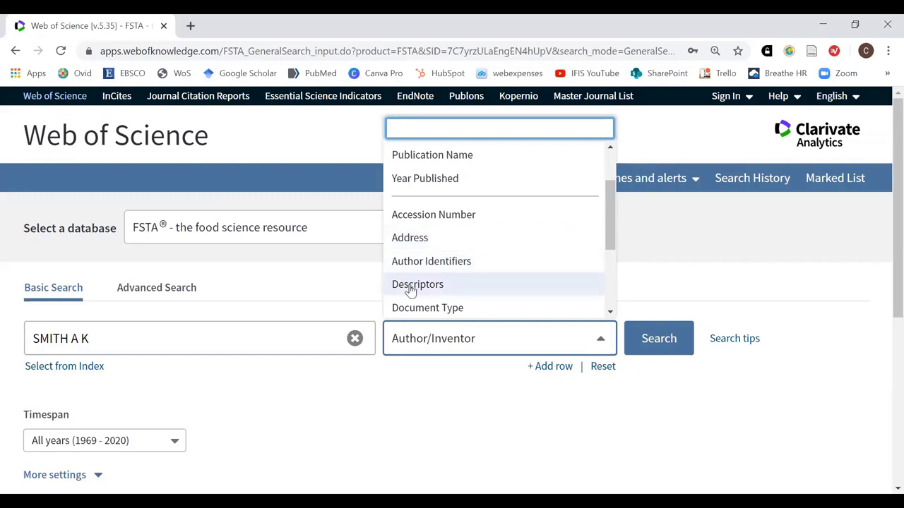
{"action": "left_click", "coordinate": [411, 285]}
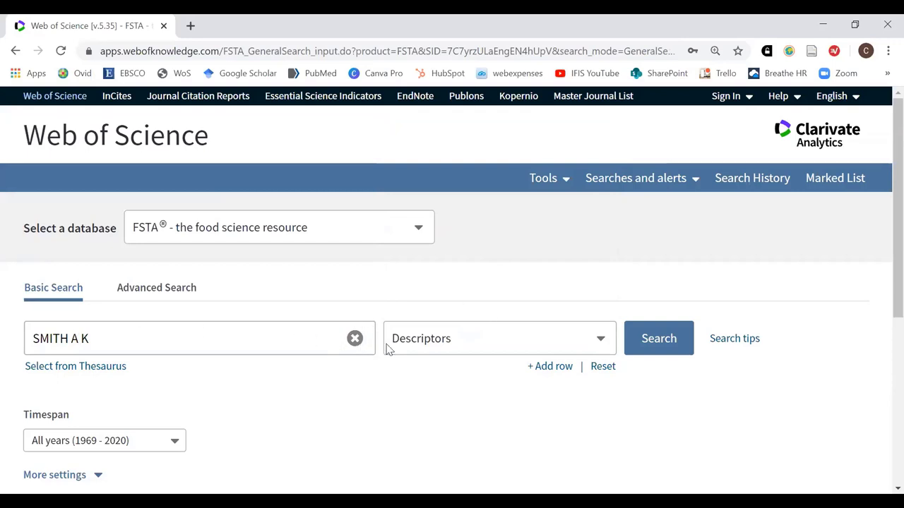
{"action": "left_click", "coordinate": [355, 340]}
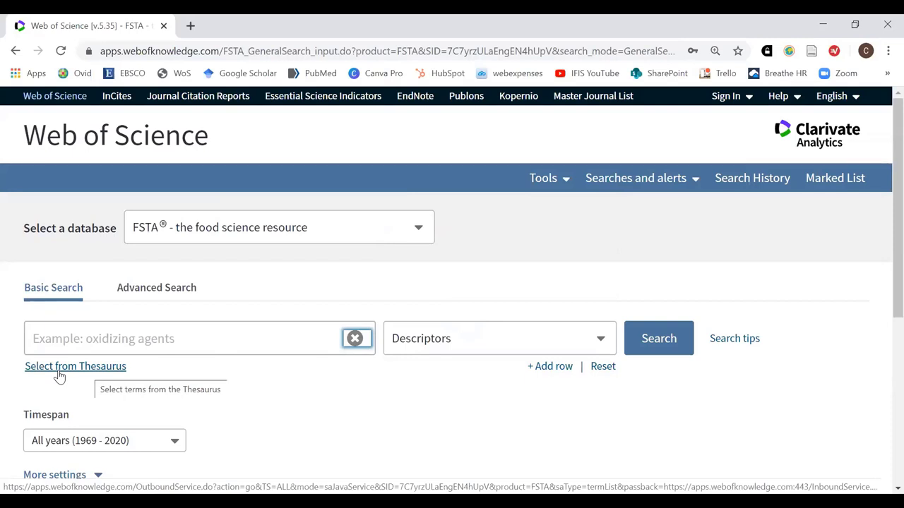
Open the FSTA Thesaurus, highlight the wheat* truncation example, and begin typing 'waste' in Find
{"action": "left_click", "coordinate": [59, 374]}
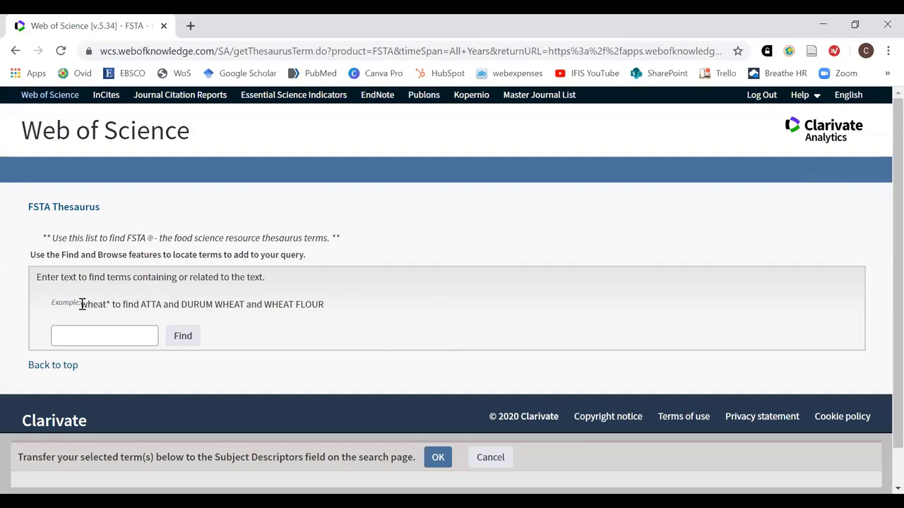
{"action": "left_click_drag", "start_coordinate": [82, 304], "coordinate": [110, 304]}
{"action": "left_click", "coordinate": [106, 333]}
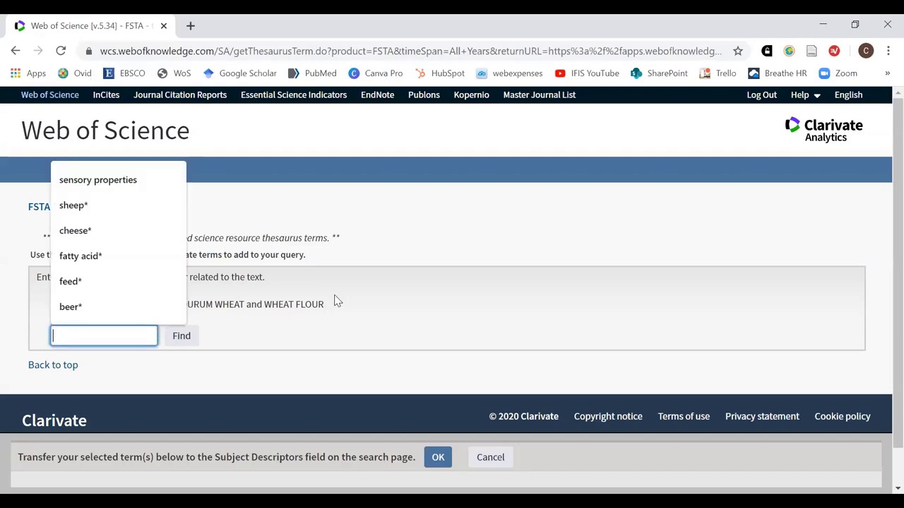
{"action": "type", "text": "waste"}
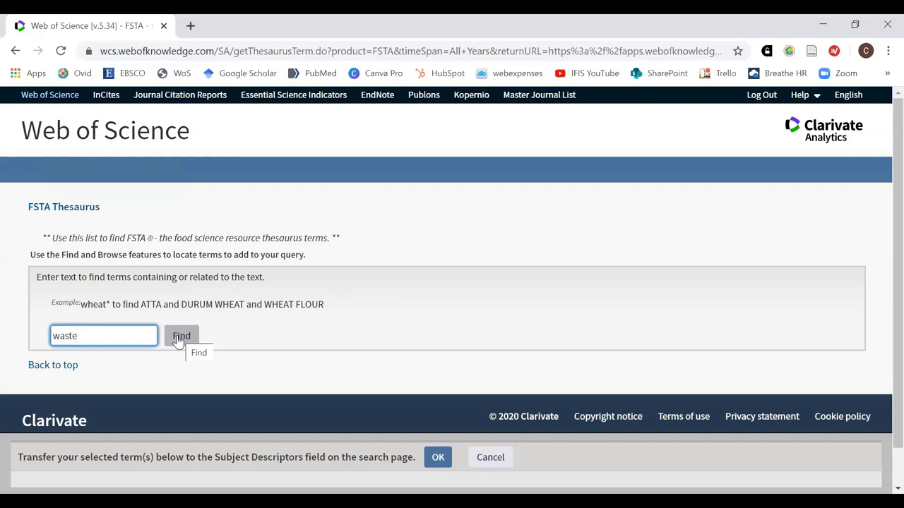
Look up waste, then refine it to waste* to list five thesaurus terms including WASTES
{"action": "left_click", "coordinate": [178, 340]}
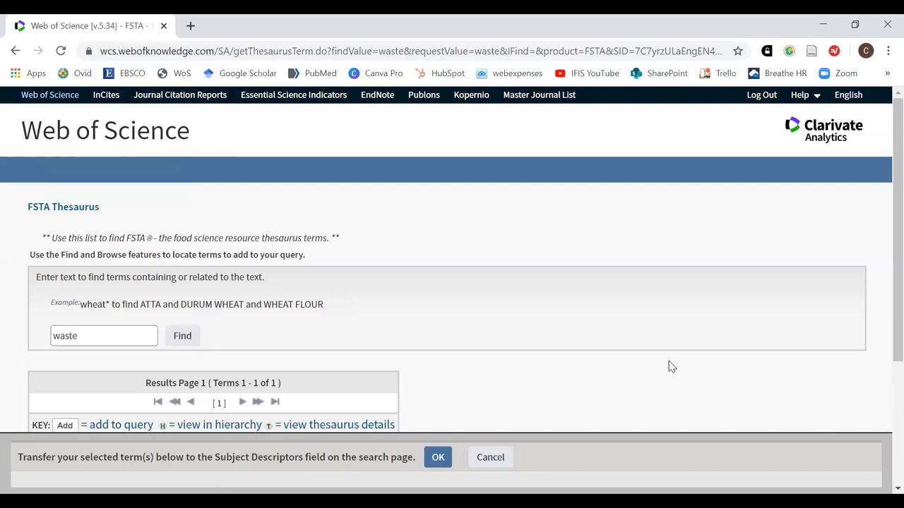
{"action": "scroll", "coordinate": [572, 327], "scroll_direction": "down", "scroll_amount": 2}
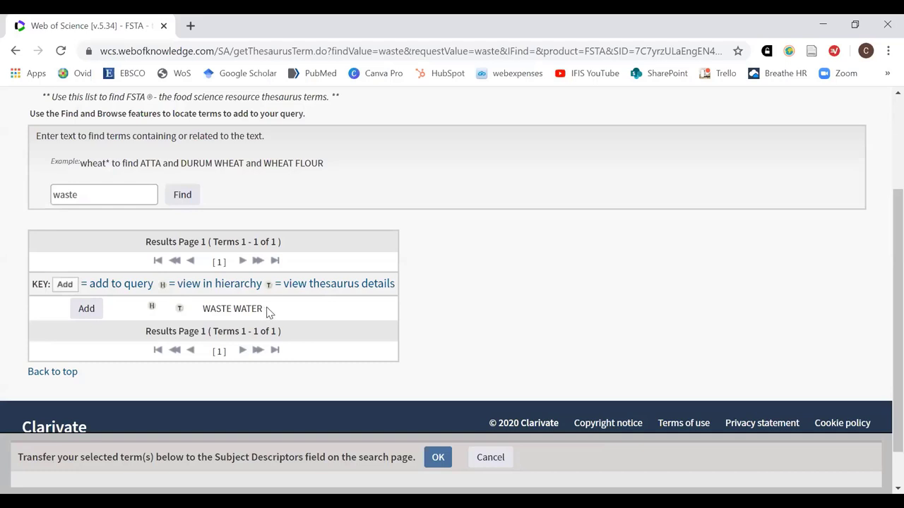
{"action": "left_click", "coordinate": [111, 197]}
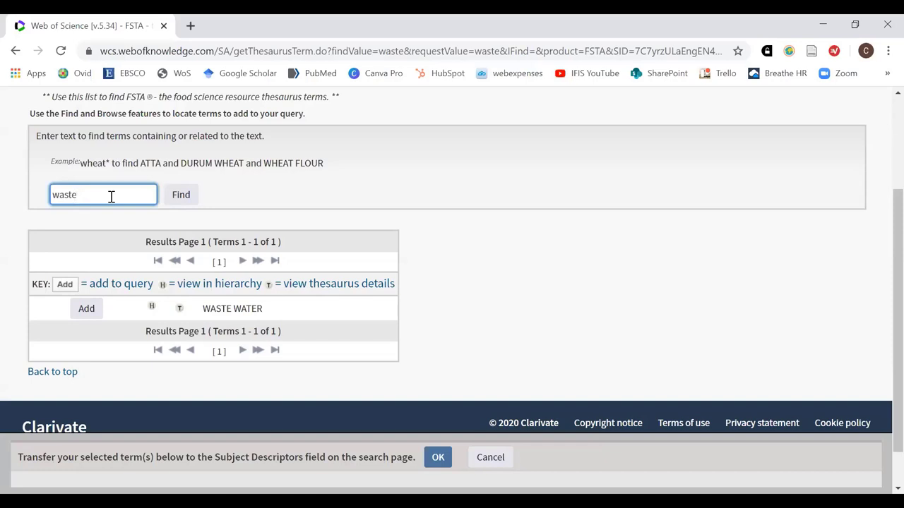
{"action": "type", "text": "*"}
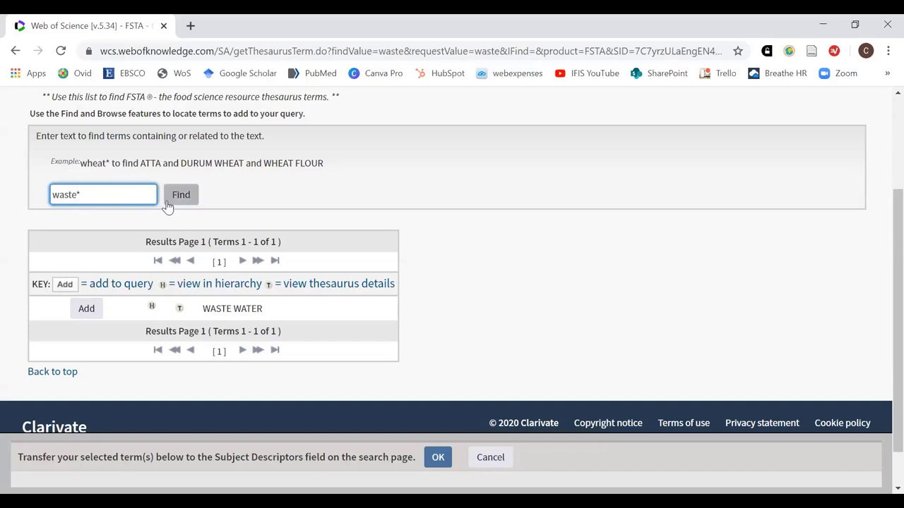
{"action": "left_click", "coordinate": [176, 200]}
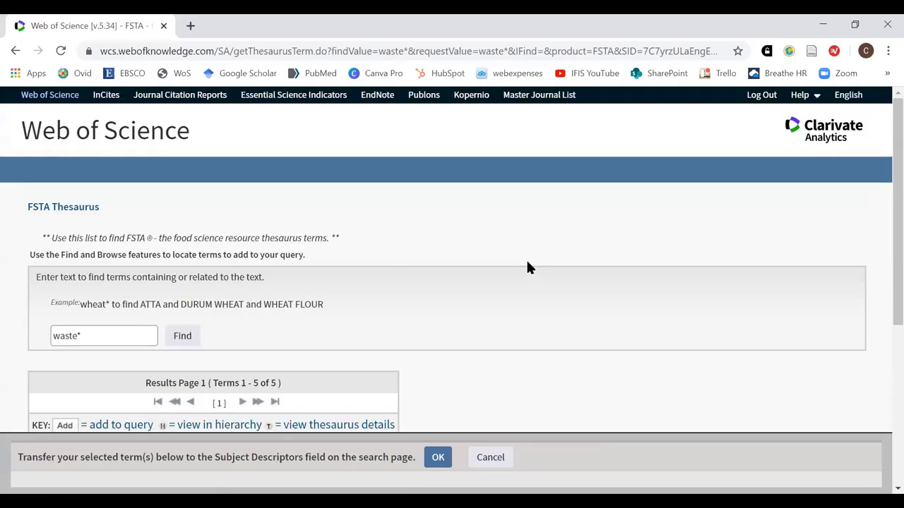
{"action": "scroll", "coordinate": [552, 310], "scroll_direction": "down", "scroll_amount": 5}
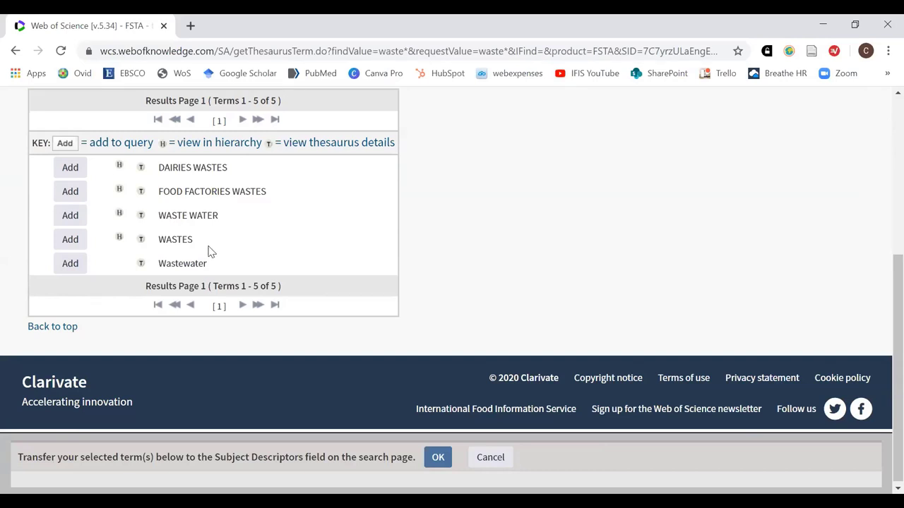
Review the WASTES entry's narrower terms like BAGASSE and related terms like POLLUTION, then select waste*
{"action": "left_click", "coordinate": [142, 241]}
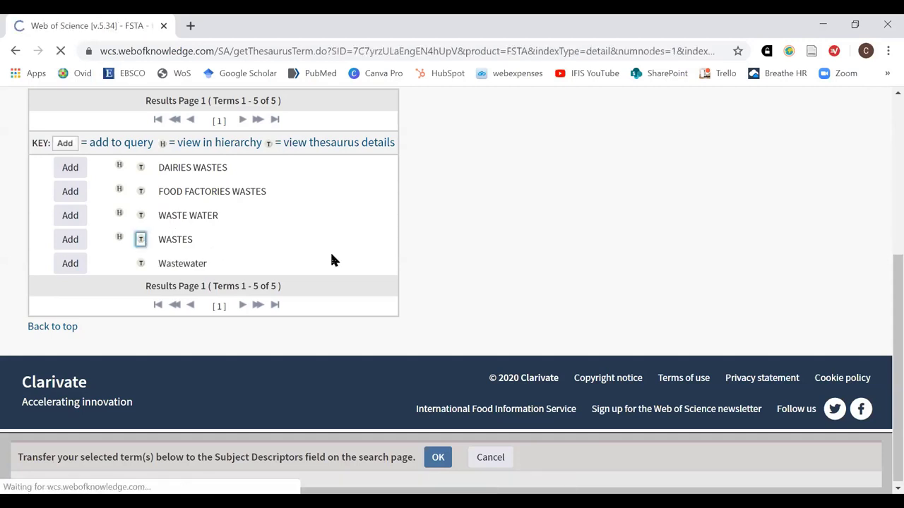
{"action": "scroll", "coordinate": [537, 254], "scroll_direction": "down", "scroll_amount": 4}
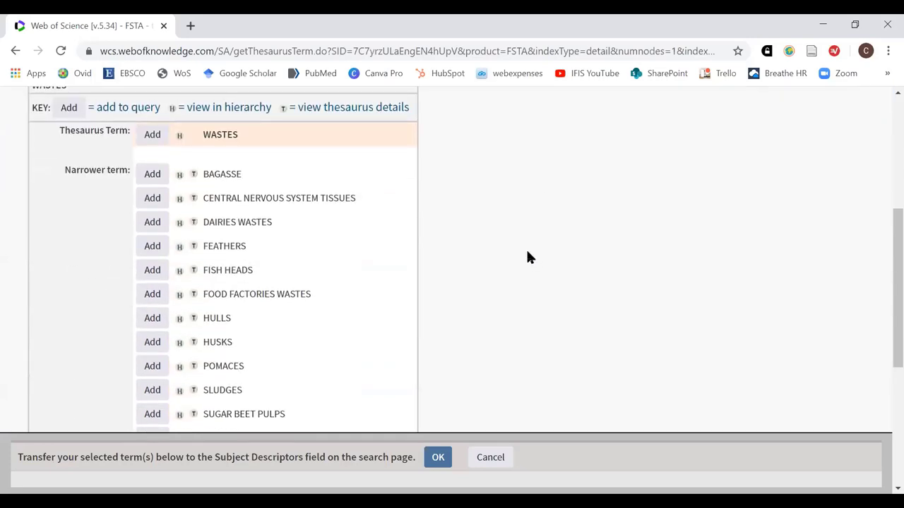
{"action": "scroll", "coordinate": [527, 256], "scroll_direction": "up", "scroll_amount": 2}
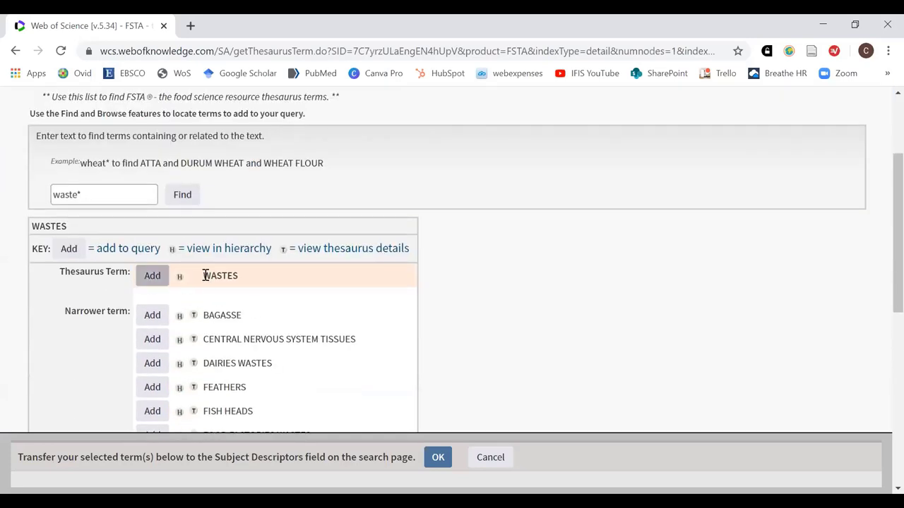
{"action": "scroll", "coordinate": [462, 296], "scroll_direction": "down", "scroll_amount": 2}
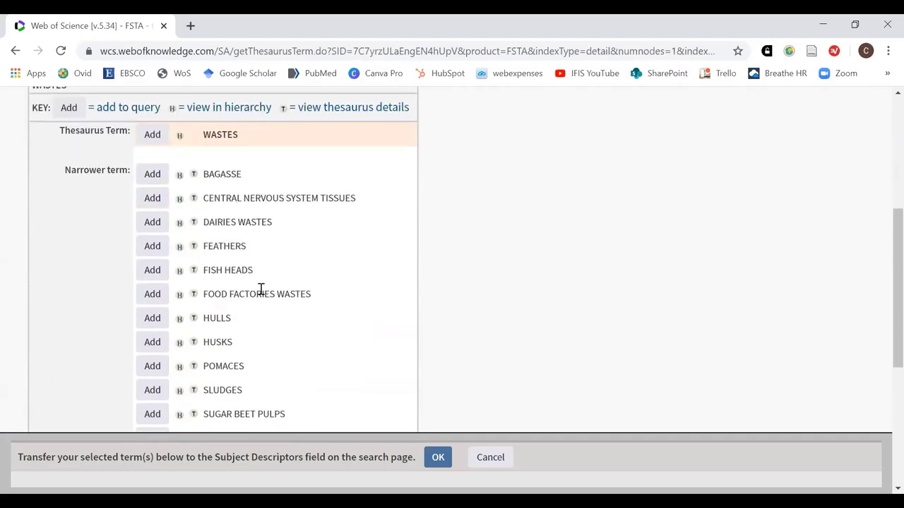
{"action": "scroll", "coordinate": [293, 295], "scroll_direction": "down", "scroll_amount": 1}
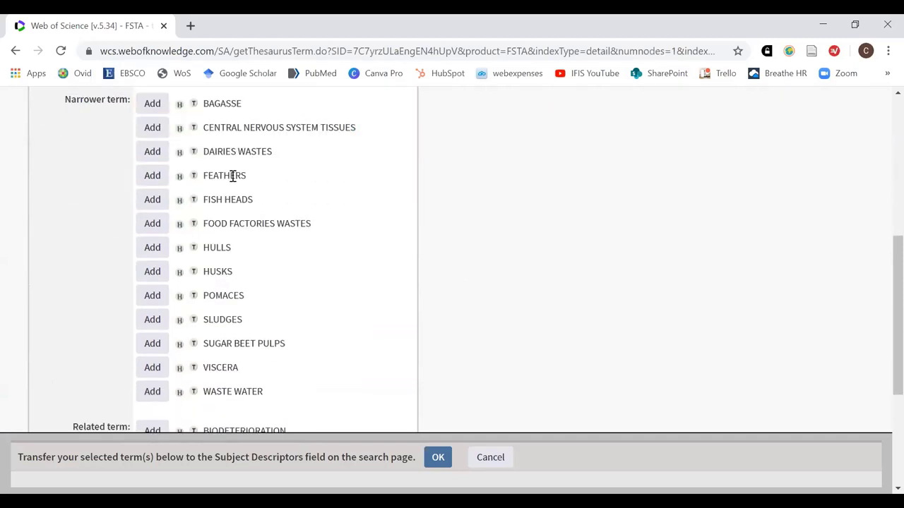
{"action": "scroll", "coordinate": [249, 299], "scroll_direction": "down", "scroll_amount": 1}
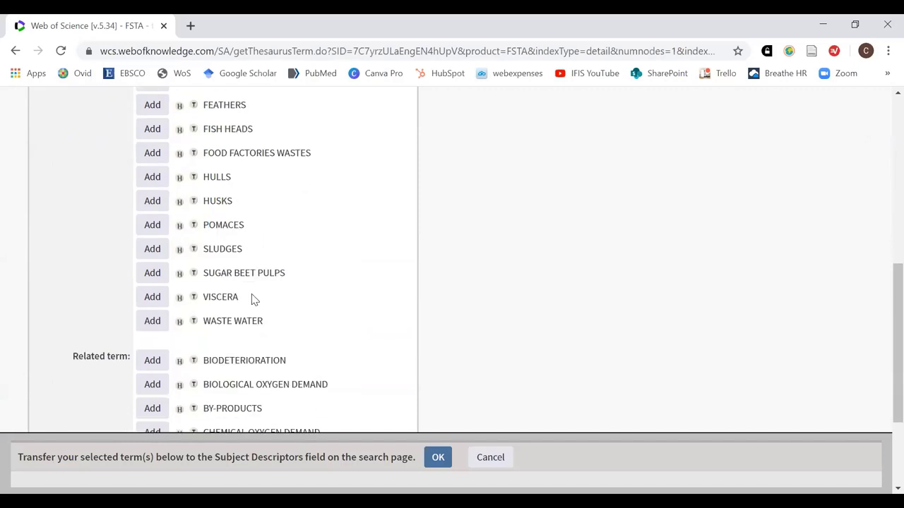
{"action": "scroll", "coordinate": [248, 295], "scroll_direction": "down", "scroll_amount": 1}
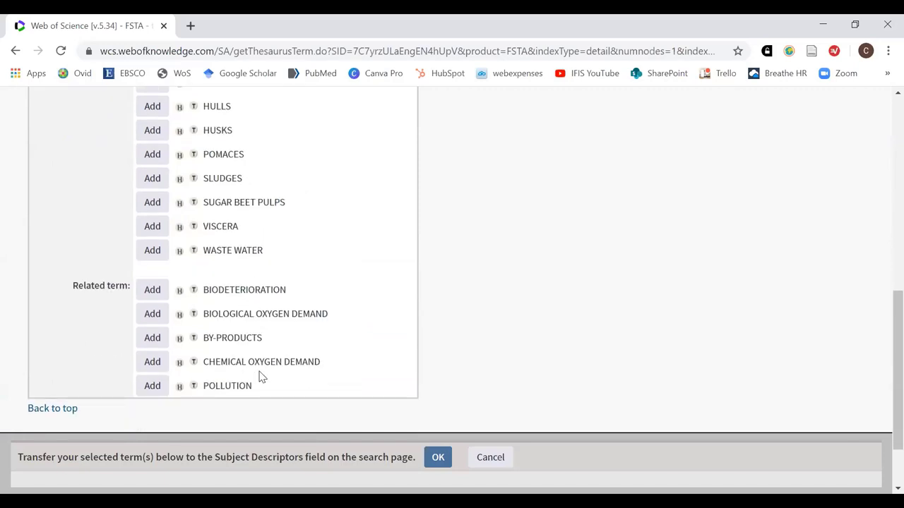
{"action": "scroll", "coordinate": [332, 362], "scroll_direction": "up", "scroll_amount": 1}
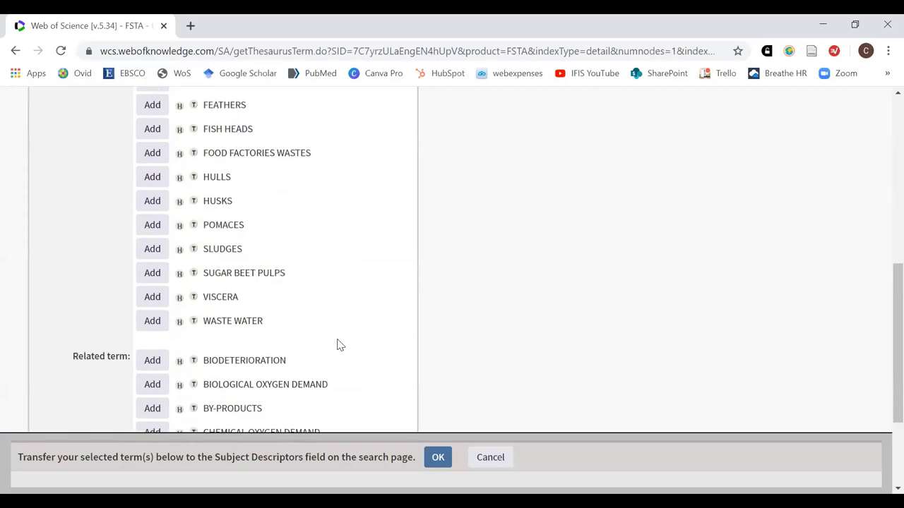
{"action": "scroll", "coordinate": [337, 344], "scroll_direction": "up", "scroll_amount": 6}
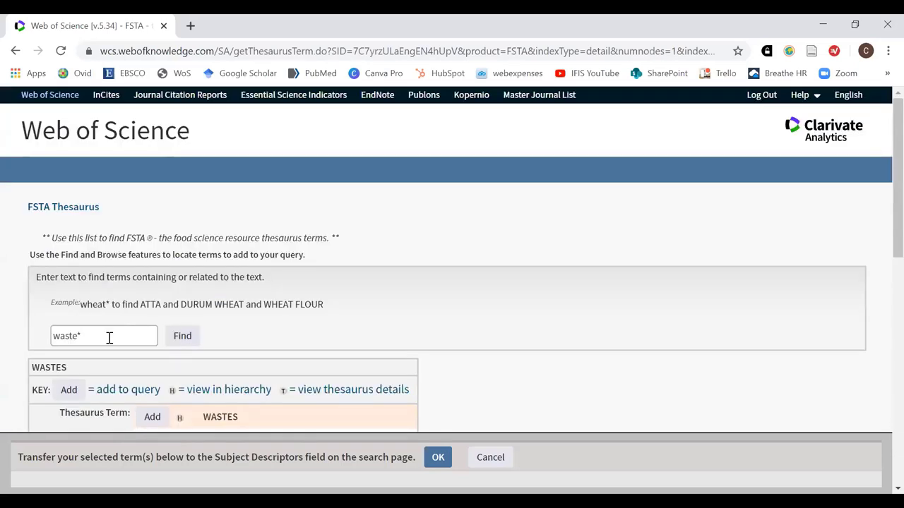
{"action": "left_click_drag", "start_coordinate": [91, 337], "coordinate": [34, 339]}
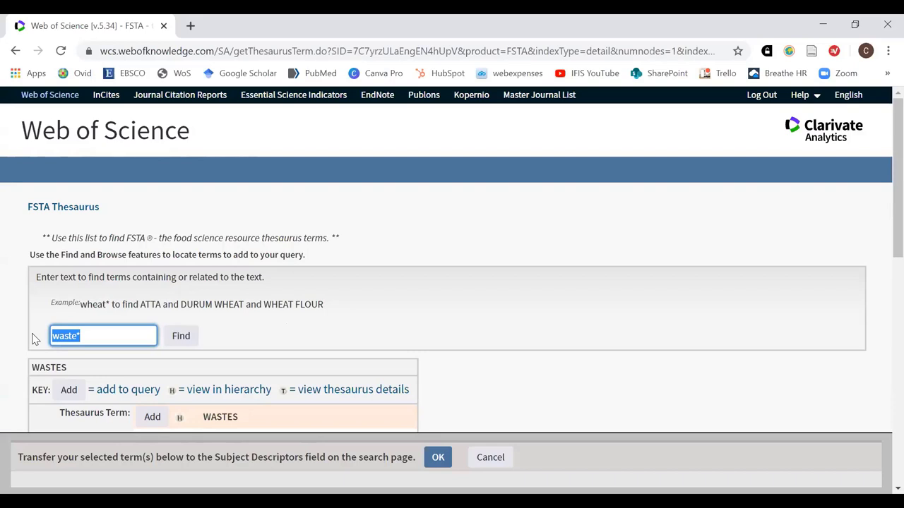
Search the thesaurus for yogurt* and scroll through the 28 matching terms
{"action": "type", "text": "yogur"}
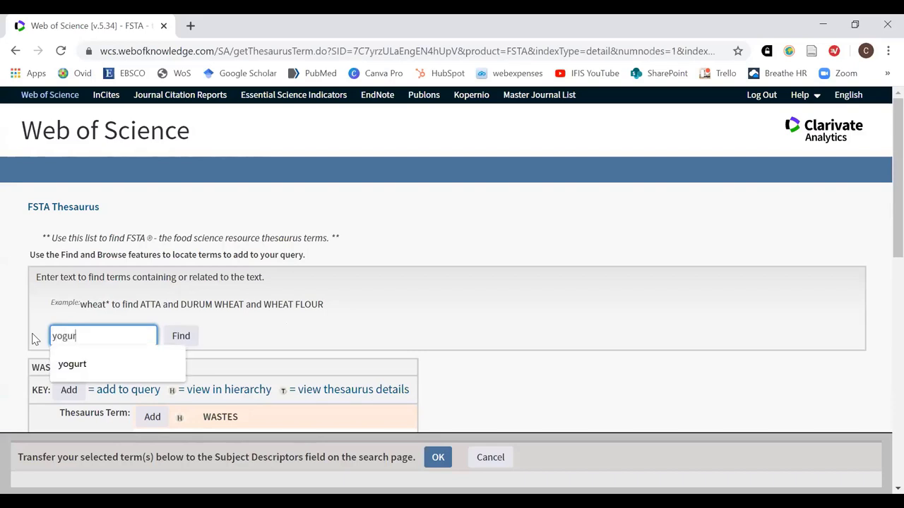
{"action": "type", "text": "t"}
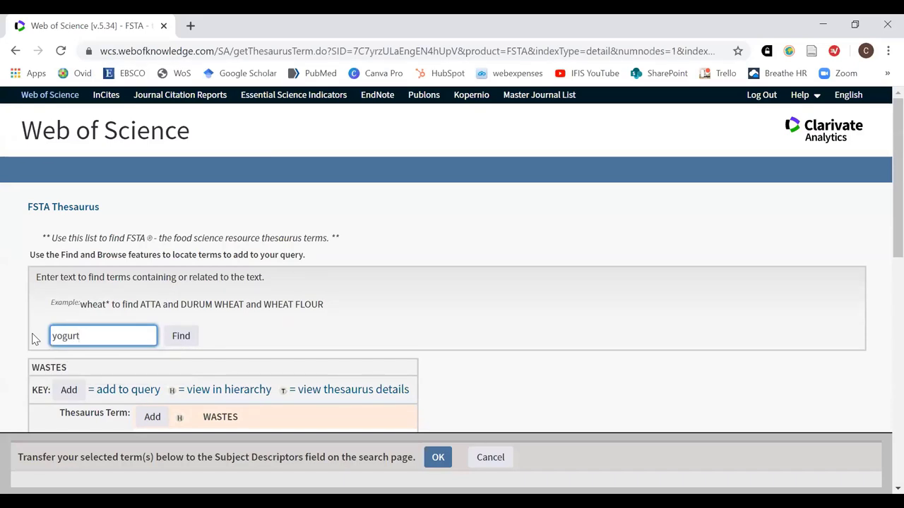
{"action": "type", "text": "*"}
{"action": "left_click", "coordinate": [184, 344]}
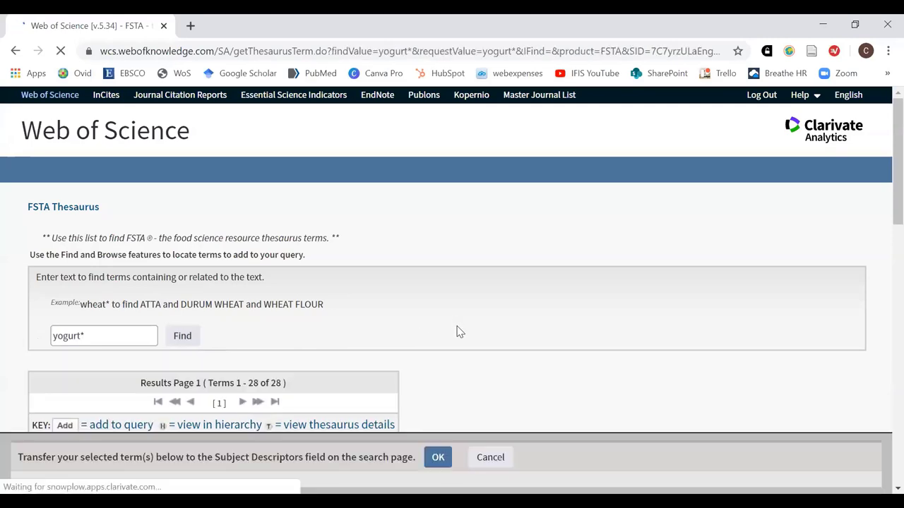
{"action": "scroll", "coordinate": [477, 324], "scroll_direction": "down", "scroll_amount": 3}
{"action": "scroll", "coordinate": [492, 310], "scroll_direction": "down", "scroll_amount": 2}
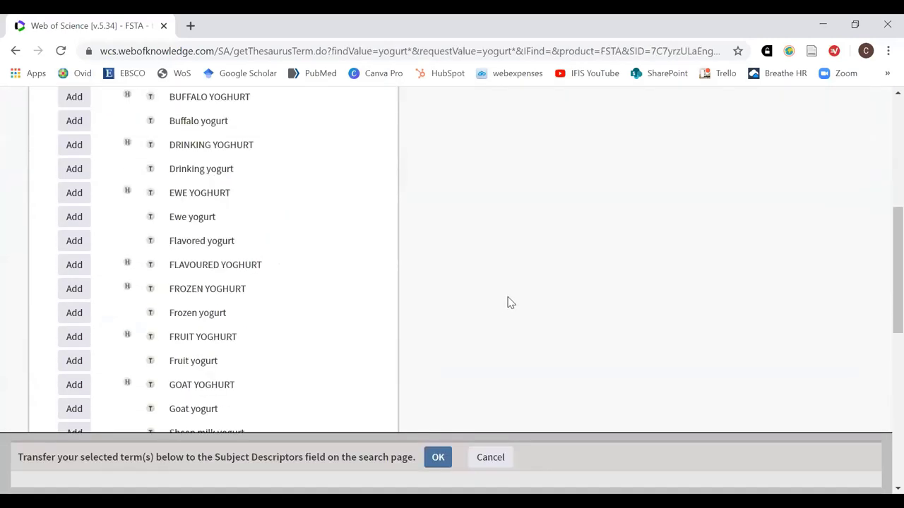
{"action": "scroll", "coordinate": [326, 245], "scroll_direction": "up", "scroll_amount": 1}
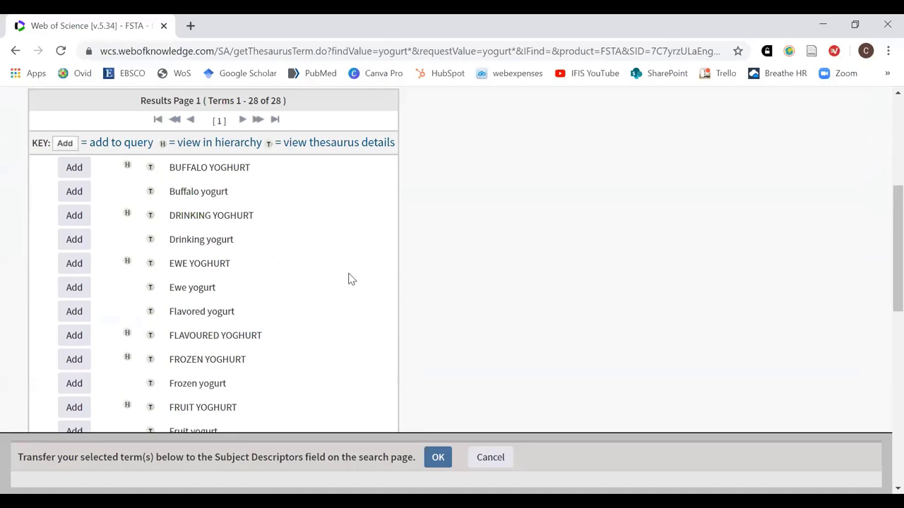
{"action": "scroll", "coordinate": [353, 279], "scroll_direction": "down", "scroll_amount": 1}
{"action": "scroll", "coordinate": [353, 280], "scroll_direction": "down", "scroll_amount": 1}
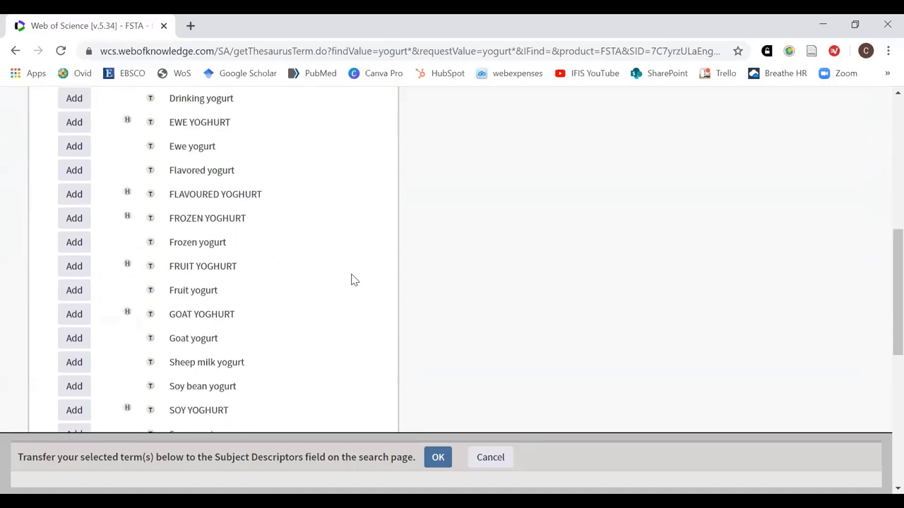
{"action": "scroll", "coordinate": [353, 279], "scroll_direction": "down", "scroll_amount": 1}
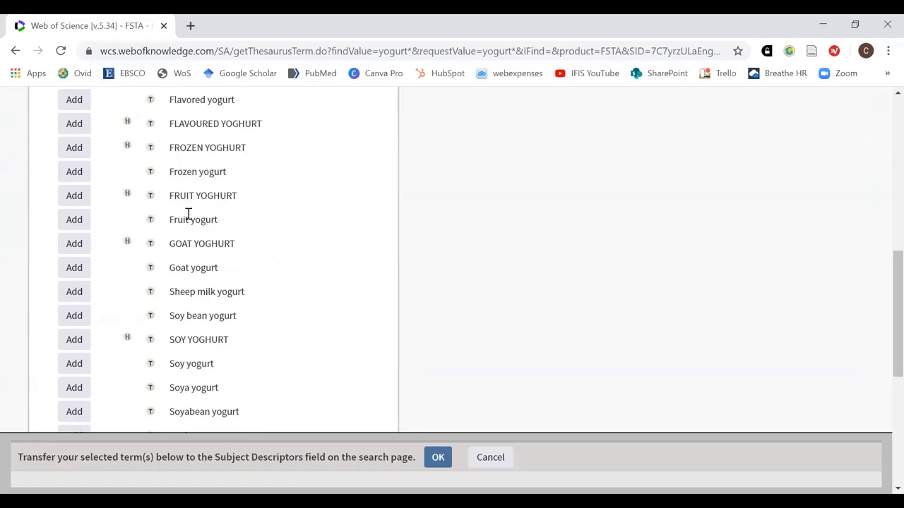
Compare the 'yogurt' spelling in Fruit yogurt with 'YOGHURT' in FRUIT YOGHURT
{"action": "left_click_drag", "start_coordinate": [191, 217], "coordinate": [219, 218]}
{"action": "left_click_drag", "start_coordinate": [198, 195], "coordinate": [237, 195]}
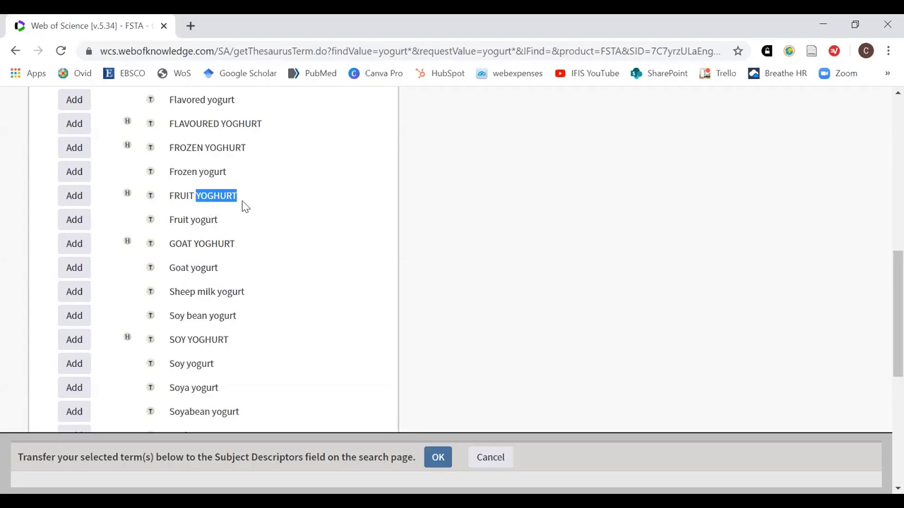
{"action": "left_click", "coordinate": [242, 205]}
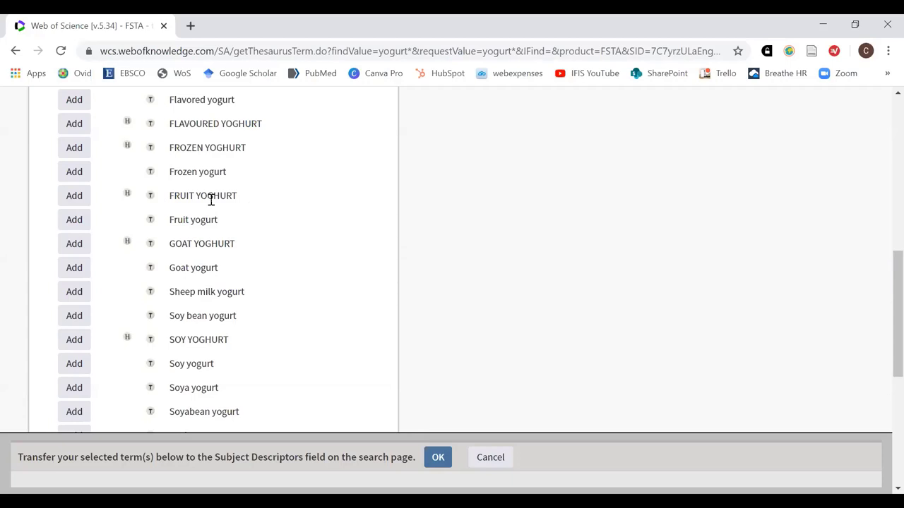
{"action": "scroll", "coordinate": [278, 261], "scroll_direction": "down", "scroll_amount": 1}
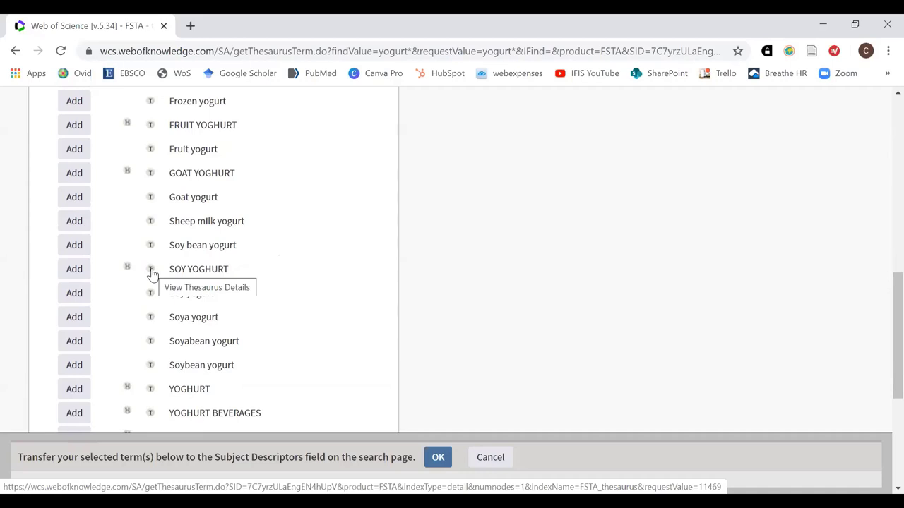
Open the SOY YOGHURT entry and review its variants such as Soy yogurt and Soyabean yoghurt
{"action": "left_click", "coordinate": [151, 271]}
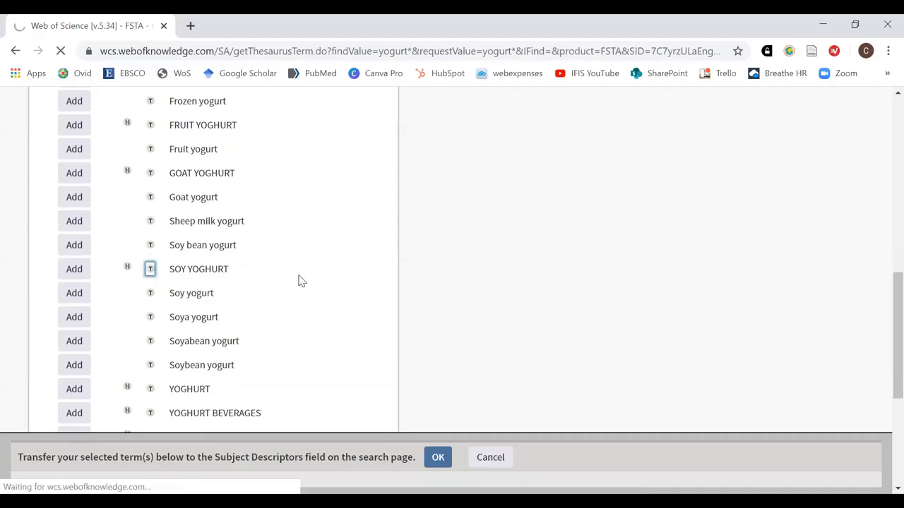
{"action": "scroll", "coordinate": [405, 289], "scroll_direction": "down", "scroll_amount": 3}
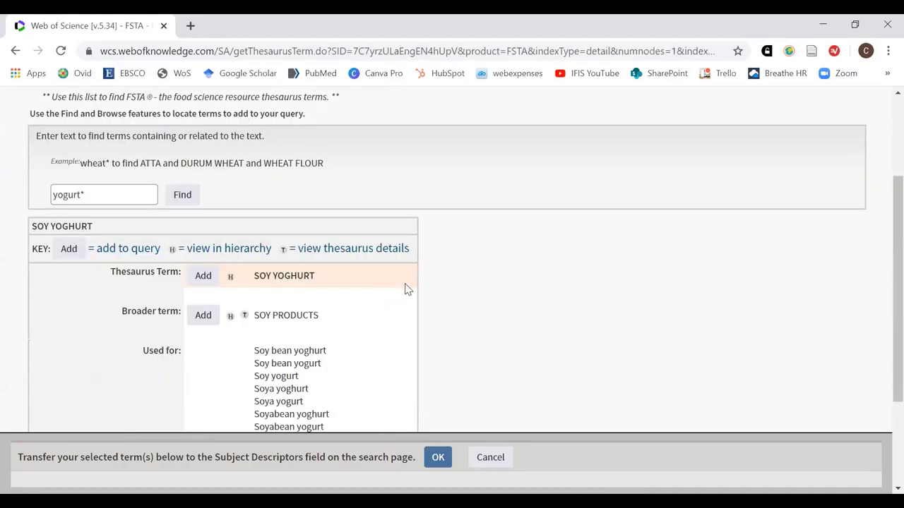
{"action": "scroll", "coordinate": [405, 289], "scroll_direction": "down", "scroll_amount": 2}
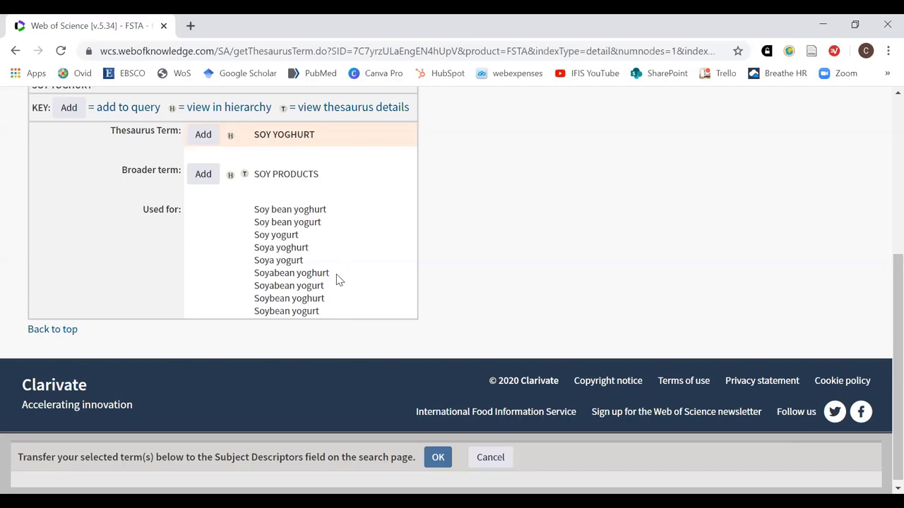
{"action": "left_click_drag", "start_coordinate": [335, 278], "coordinate": [253, 273]}
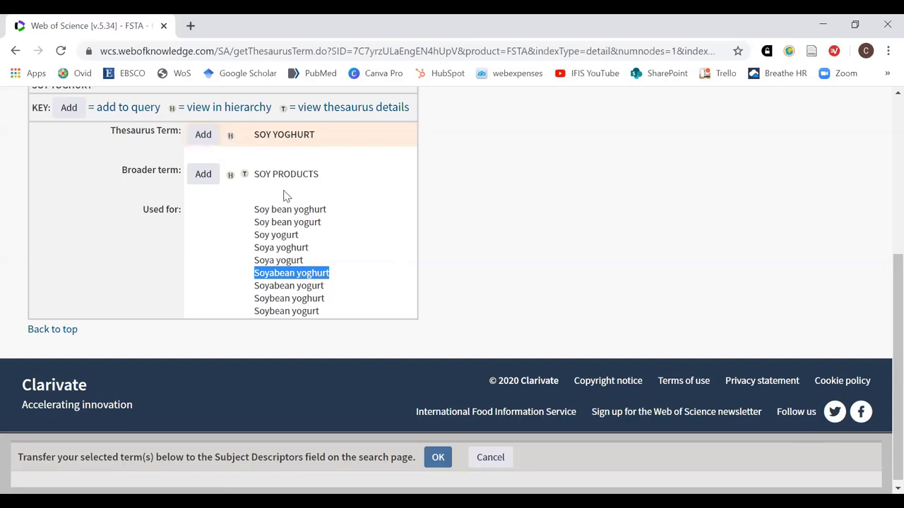
Add SOY YOGHURT to the terms to transfer and confirm it appears in the transfer list
{"action": "left_click", "coordinate": [200, 140]}
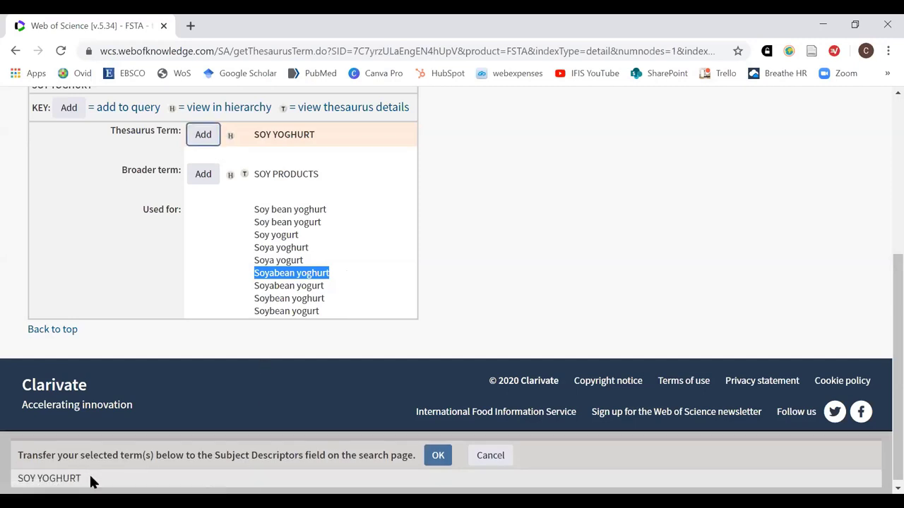
{"action": "left_click_drag", "start_coordinate": [86, 480], "coordinate": [16, 478]}
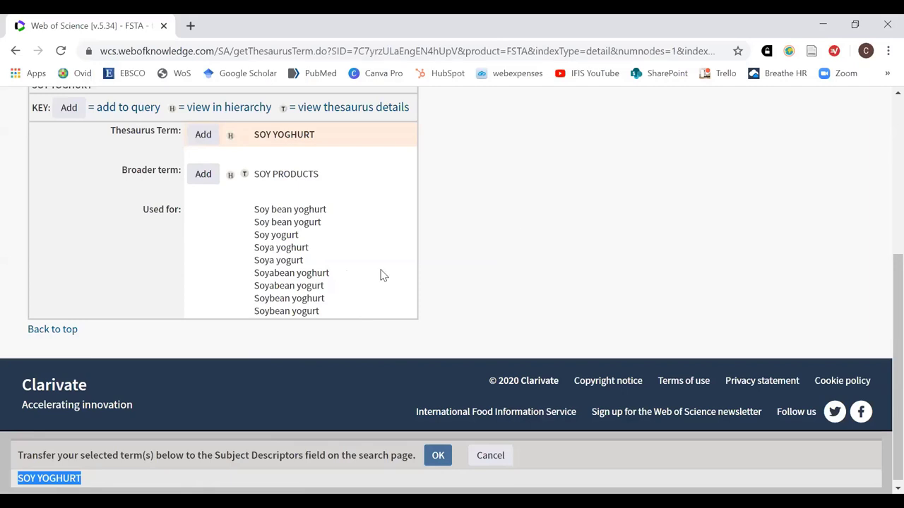
{"action": "left_click_drag", "start_coordinate": [329, 315], "coordinate": [252, 248]}
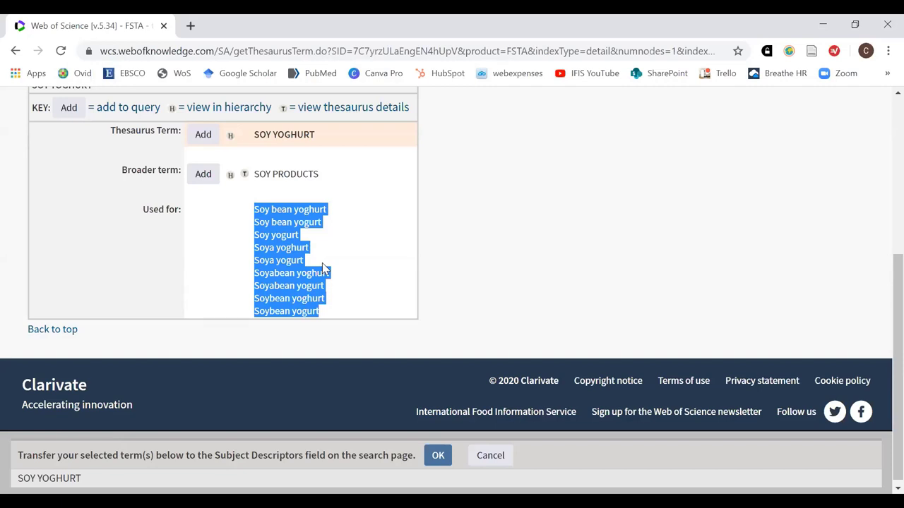
Return to the yogurt* search results list
{"action": "scroll", "coordinate": [424, 227], "scroll_direction": "up", "scroll_amount": 2}
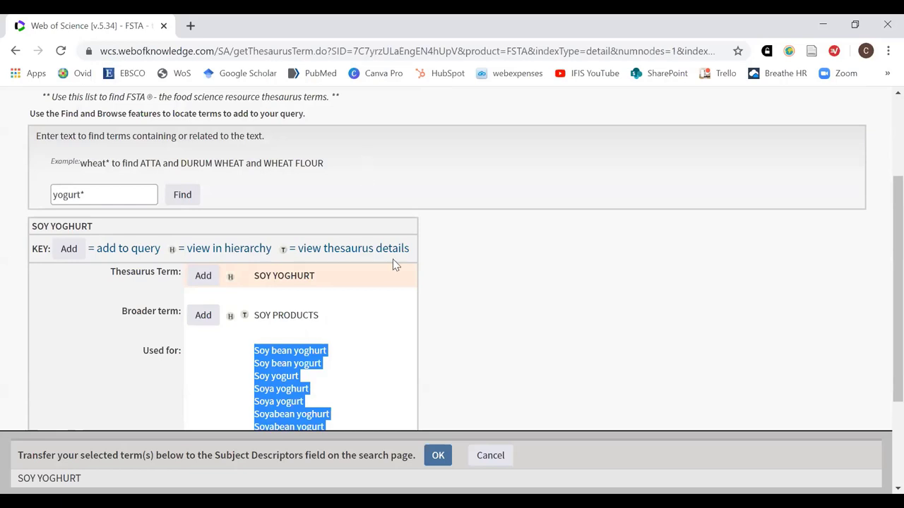
{"action": "scroll", "coordinate": [393, 263], "scroll_direction": "up", "scroll_amount": 1}
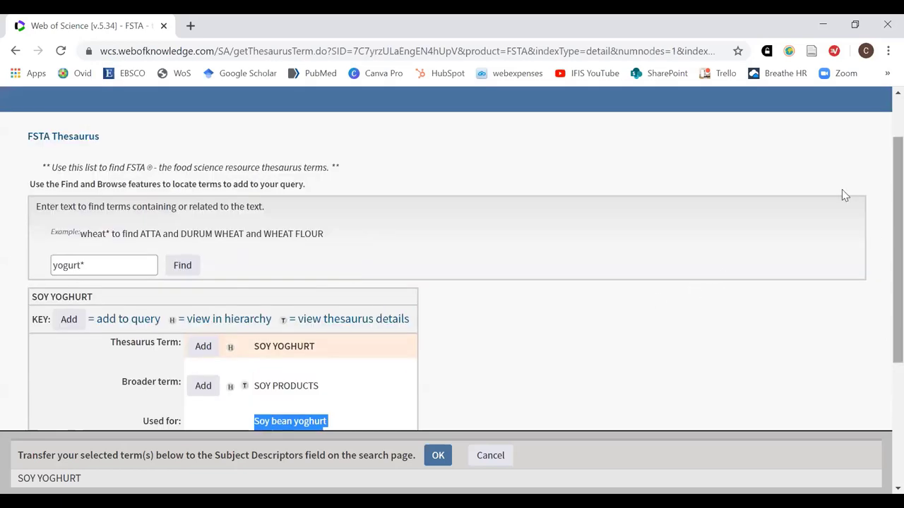
{"action": "left_click", "coordinate": [127, 267]}
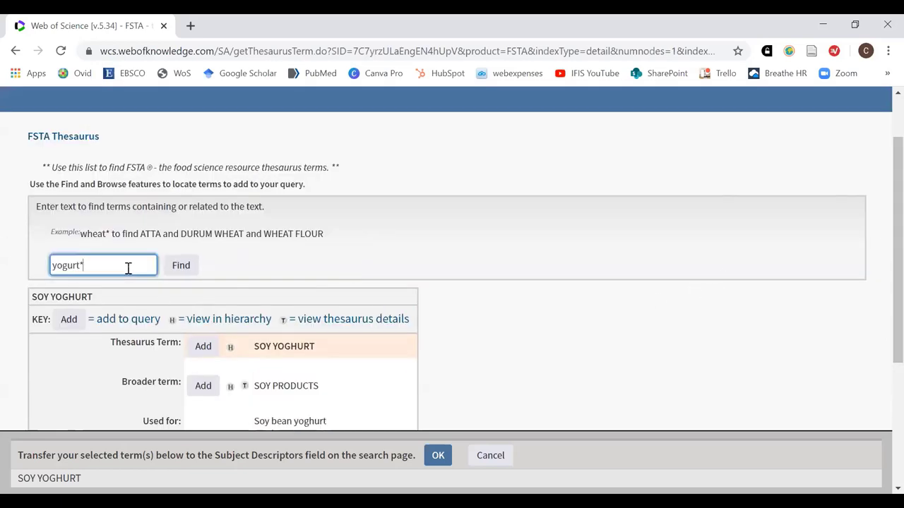
{"action": "scroll", "coordinate": [252, 317], "scroll_direction": "down", "scroll_amount": 1}
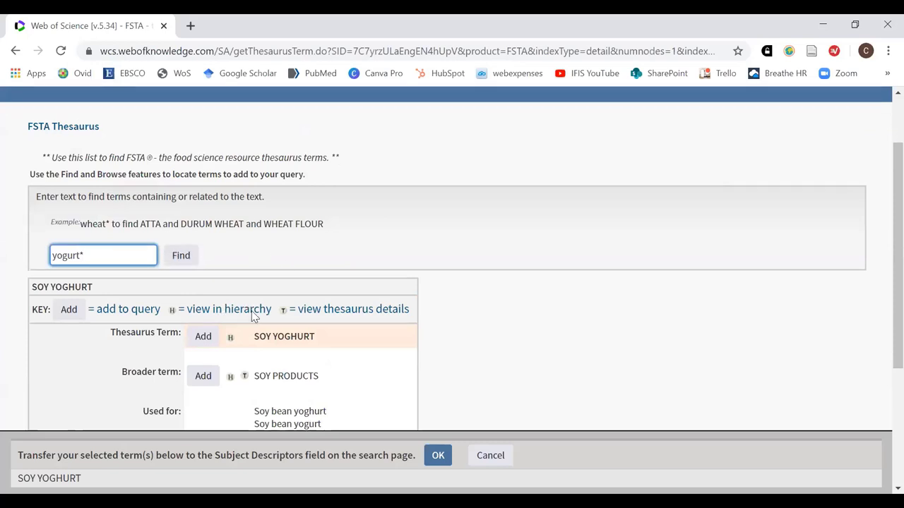
{"action": "scroll", "coordinate": [253, 317], "scroll_direction": "down", "scroll_amount": 1}
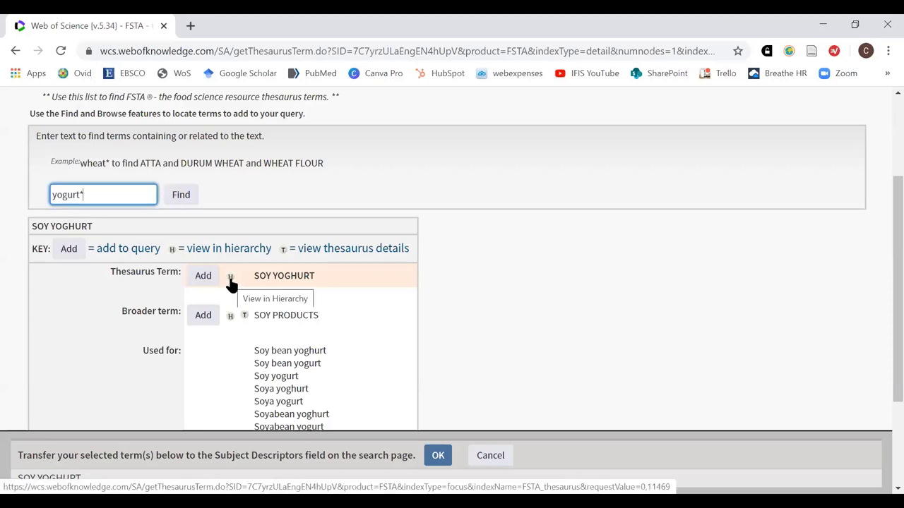
{"action": "scroll", "coordinate": [383, 346], "scroll_direction": "down", "scroll_amount": 1}
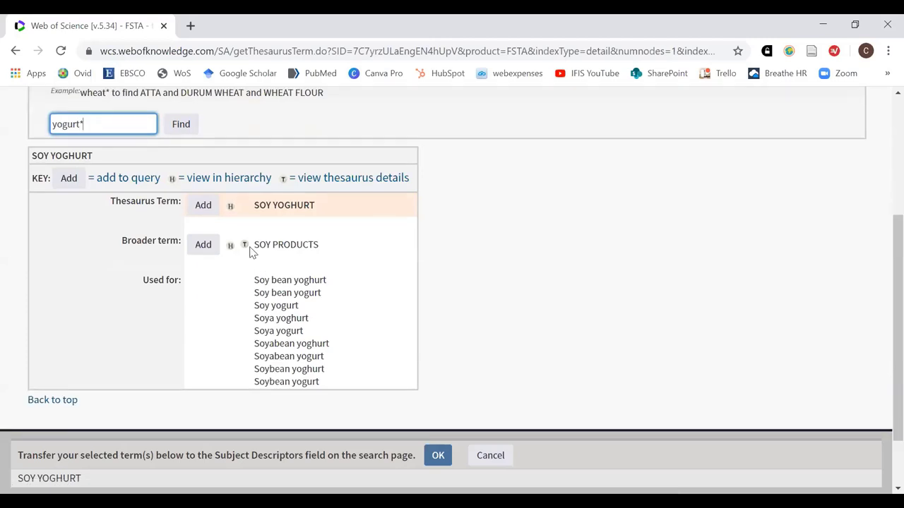
Show SOY YOGHURT in the hierarchy under SOY PRODUCTS, beside TEMPEH, TOFU and YUBA
{"action": "left_click", "coordinate": [230, 209]}
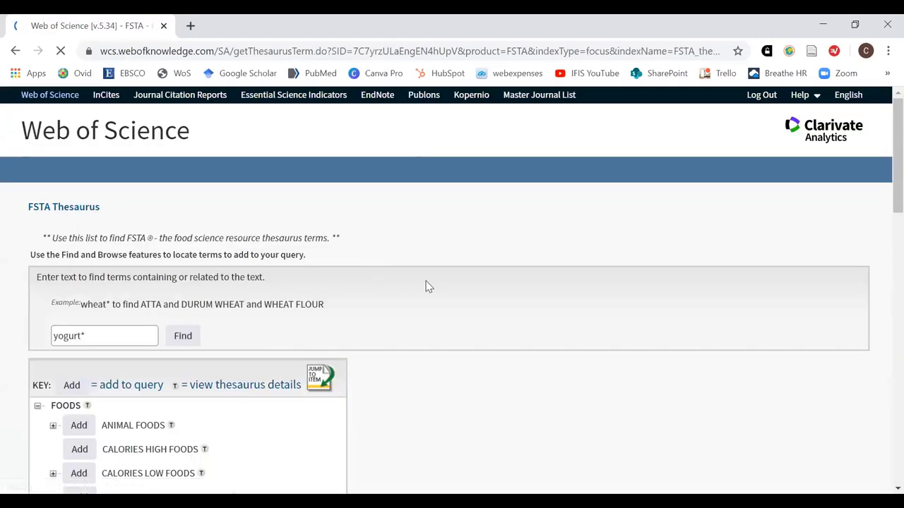
{"action": "scroll", "coordinate": [451, 282], "scroll_direction": "down", "scroll_amount": 2}
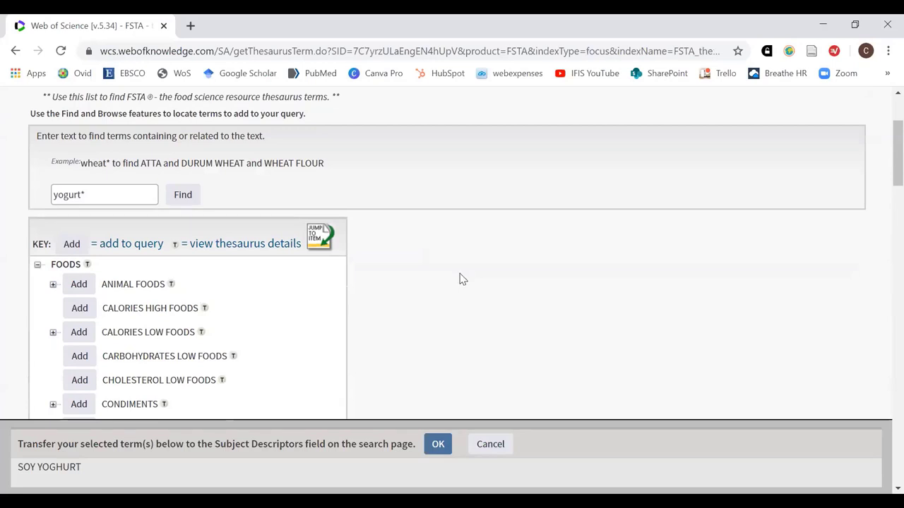
{"action": "scroll", "coordinate": [460, 277], "scroll_direction": "down", "scroll_amount": 1}
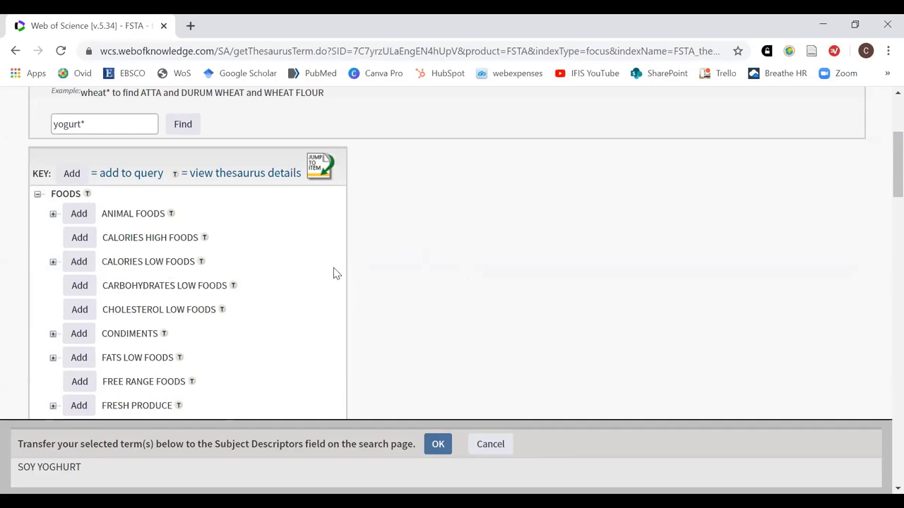
{"action": "scroll", "coordinate": [336, 276], "scroll_direction": "down", "scroll_amount": 4}
{"action": "scroll", "coordinate": [337, 275], "scroll_direction": "down", "scroll_amount": 3}
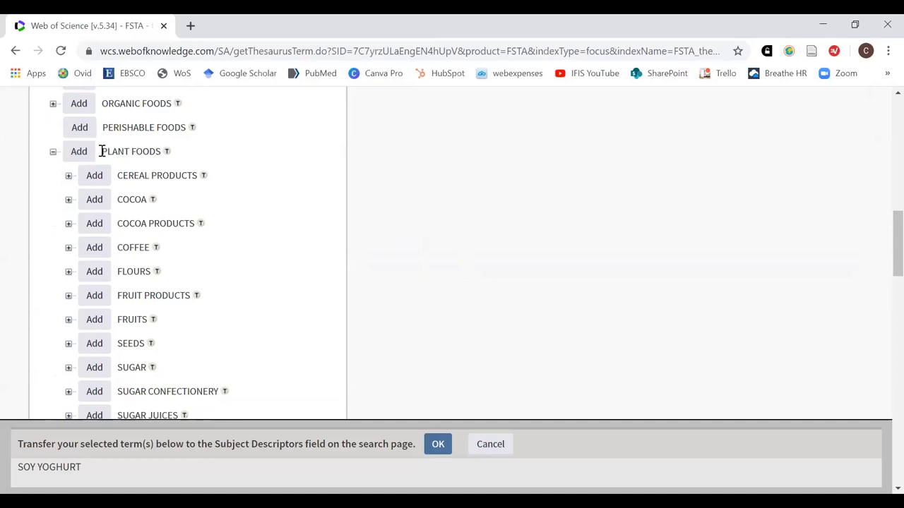
{"action": "scroll", "coordinate": [354, 216], "scroll_direction": "down", "scroll_amount": 4}
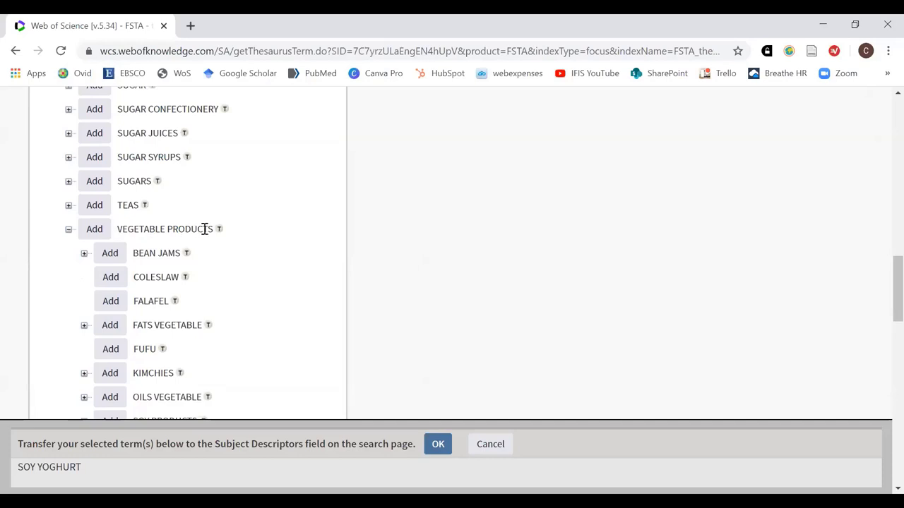
{"action": "scroll", "coordinate": [265, 254], "scroll_direction": "down", "scroll_amount": 3}
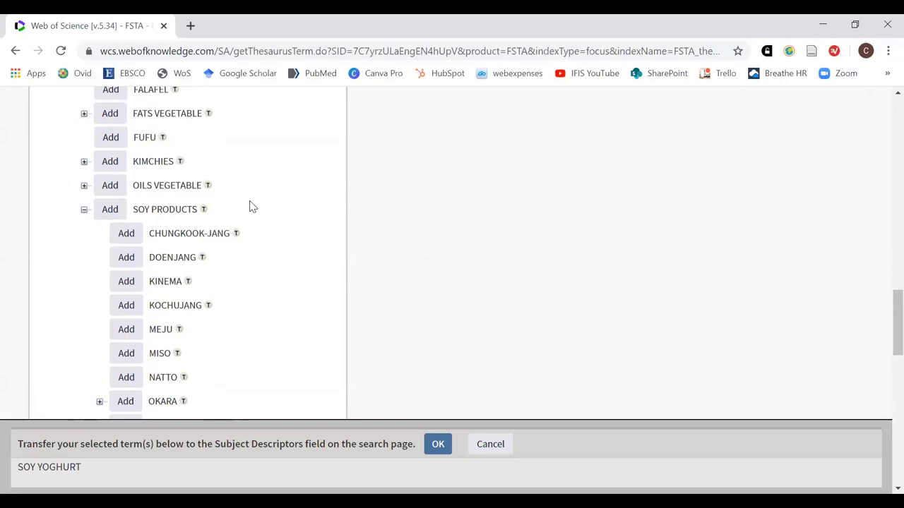
{"action": "scroll", "coordinate": [272, 212], "scroll_direction": "down", "scroll_amount": 3}
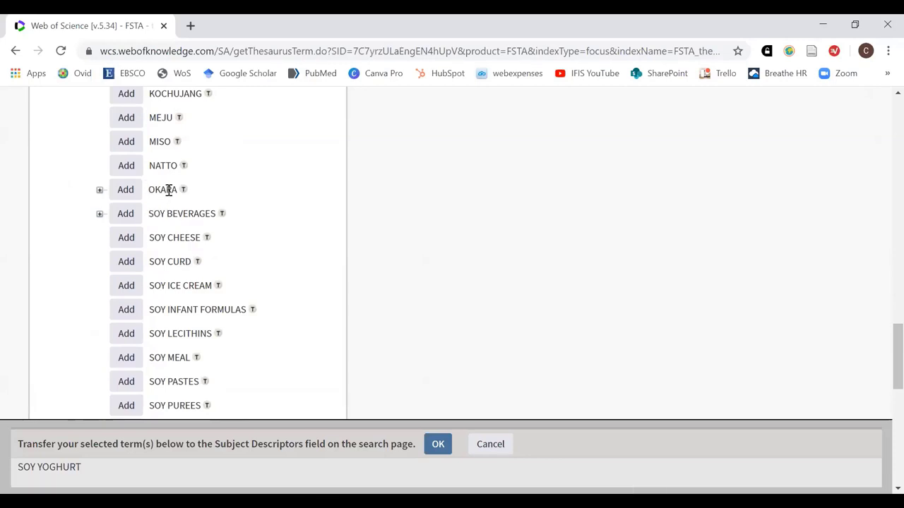
{"action": "scroll", "coordinate": [244, 198], "scroll_direction": "down", "scroll_amount": 3}
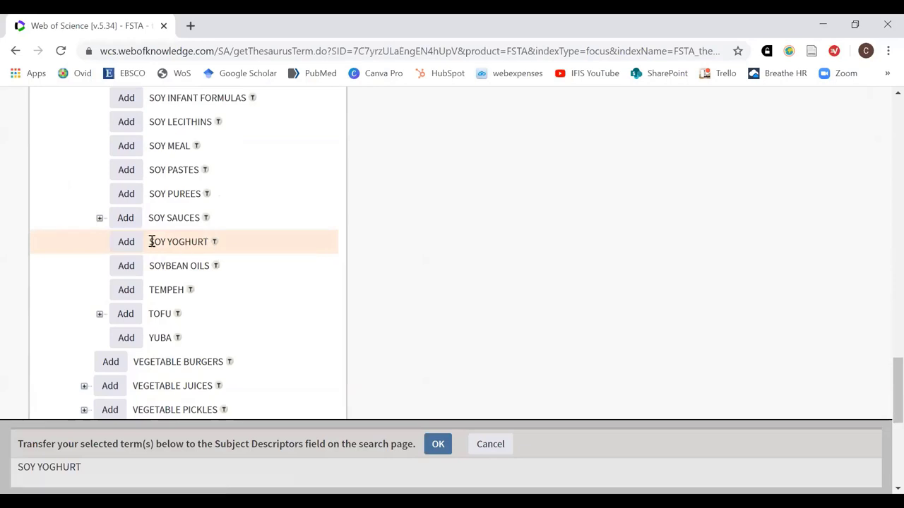
{"action": "left_click_drag", "start_coordinate": [149, 242], "coordinate": [208, 242]}
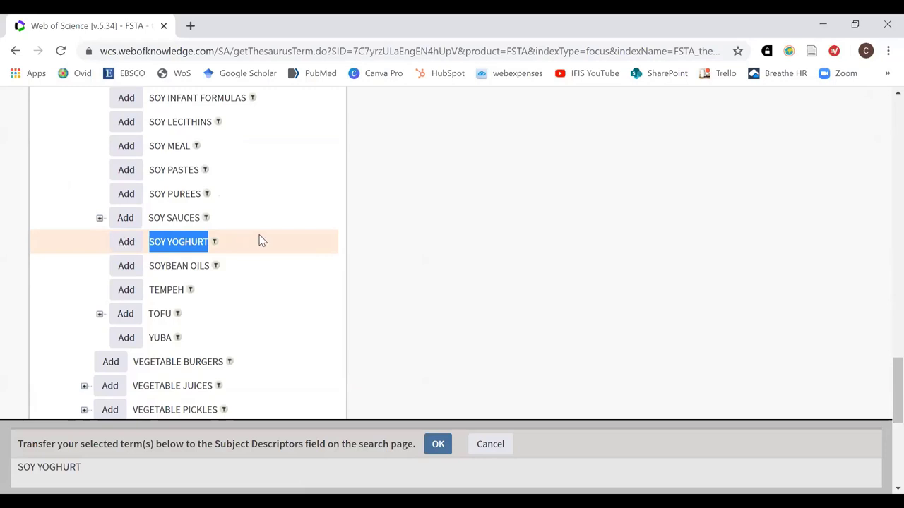
{"action": "left_click", "coordinate": [372, 261]}
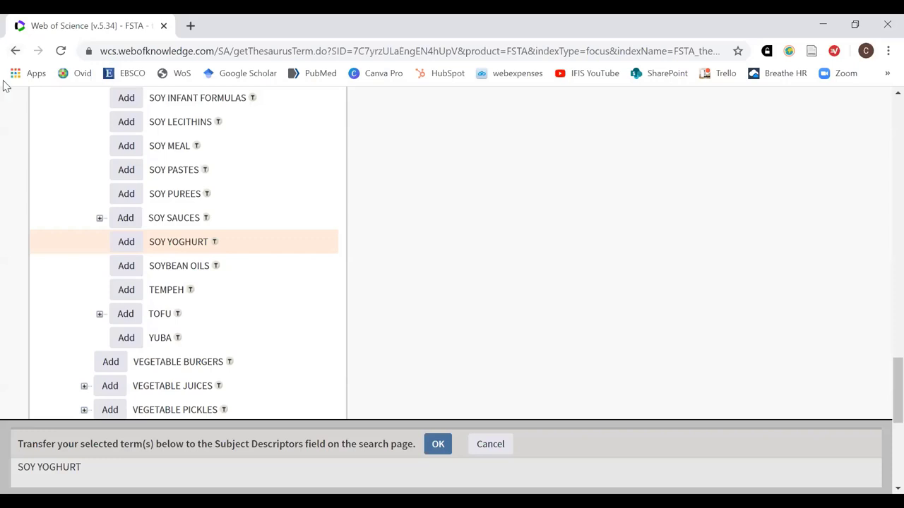
Add SOY SAUCES alongside SOY YOGHURT and transfer both terms to the Descriptors field
{"action": "left_click", "coordinate": [100, 219]}
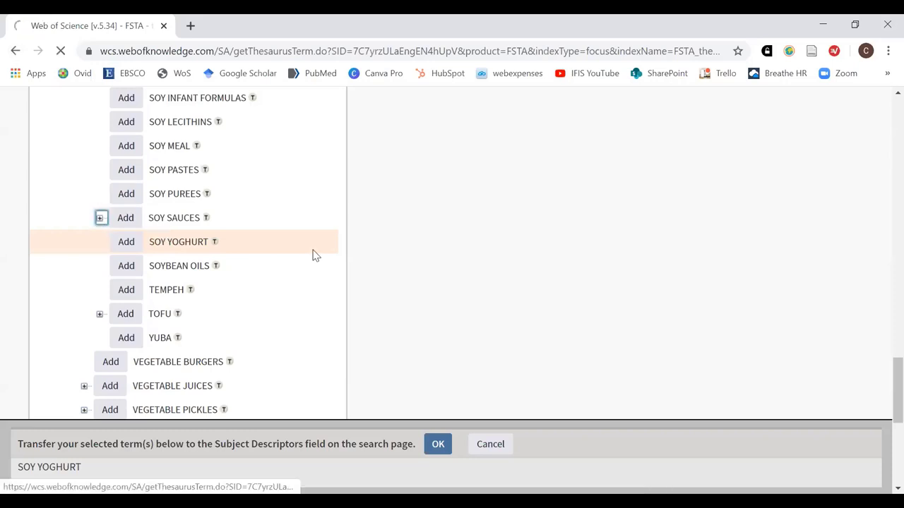
{"action": "scroll", "coordinate": [466, 271], "scroll_direction": "down", "scroll_amount": 13}
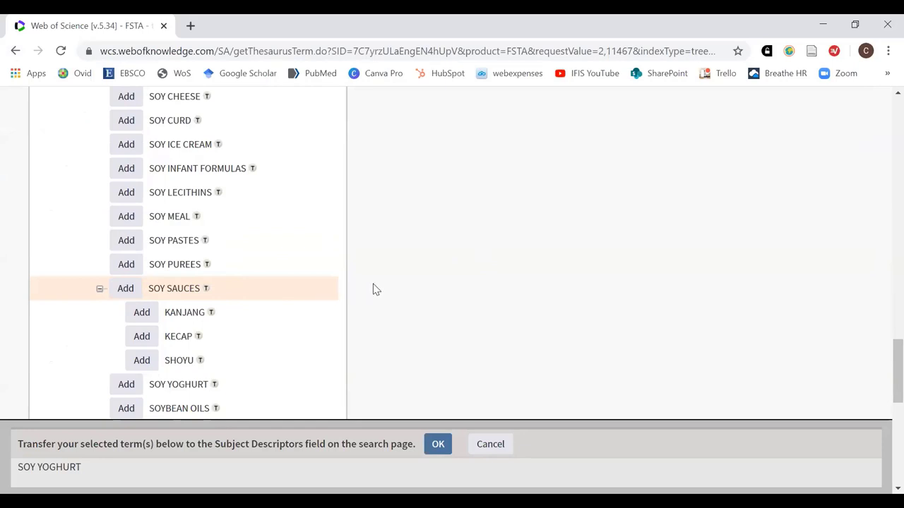
{"action": "scroll", "coordinate": [376, 289], "scroll_direction": "down", "scroll_amount": 1}
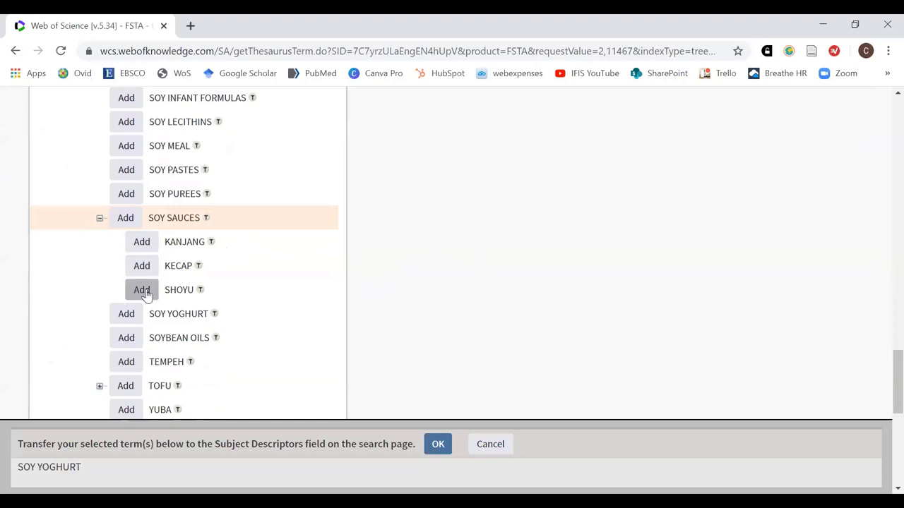
{"action": "left_click", "coordinate": [127, 219]}
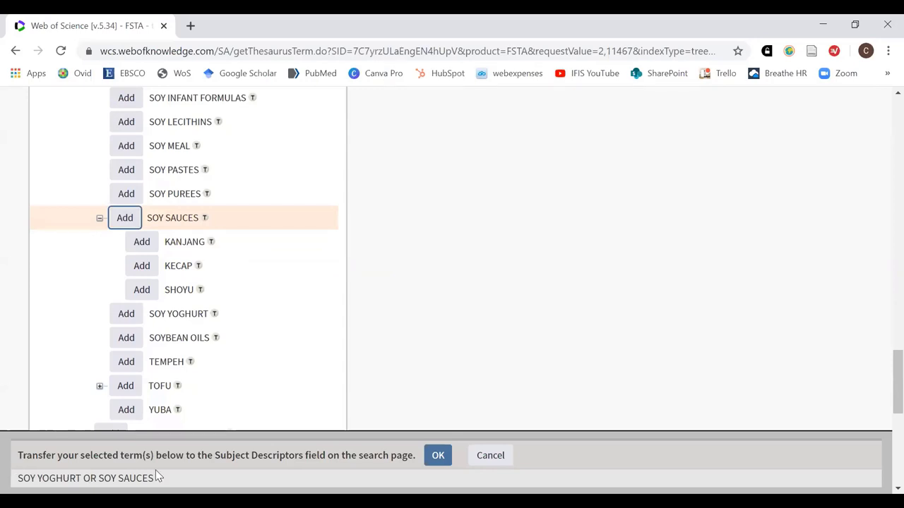
{"action": "left_click", "coordinate": [438, 456]}
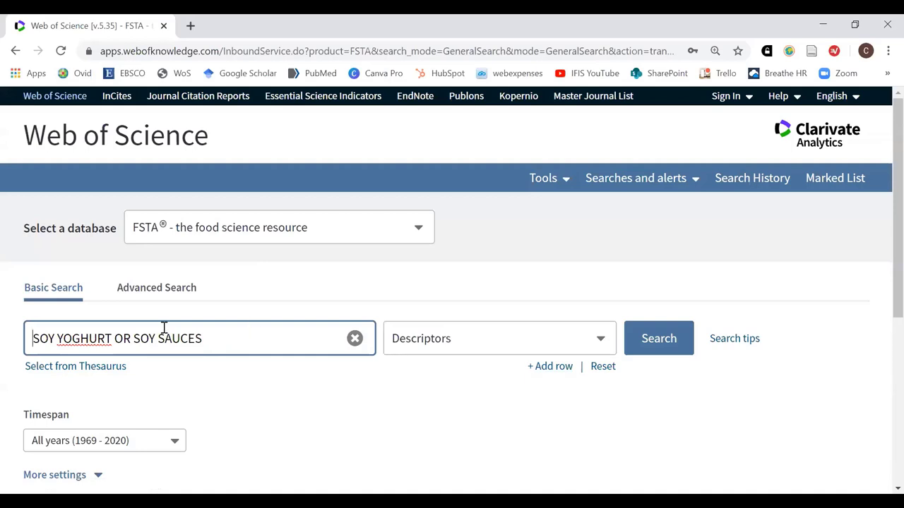
Delete 'SOY YOGHURT OR ' so the Descriptors query reads only SOY SAUCES
{"action": "left_click_drag", "start_coordinate": [131, 337], "coordinate": [23, 329]}
{"action": "key", "text": "BackSpace"}
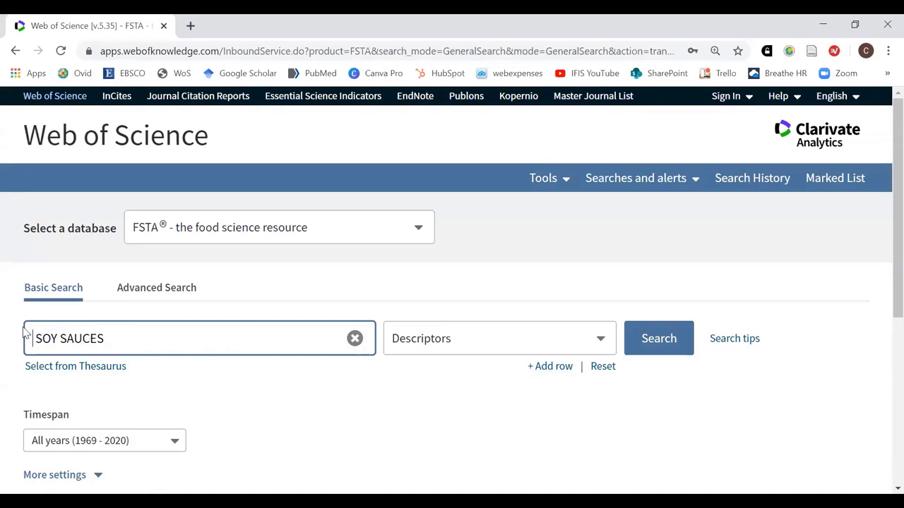
{"action": "key", "text": "Delete"}
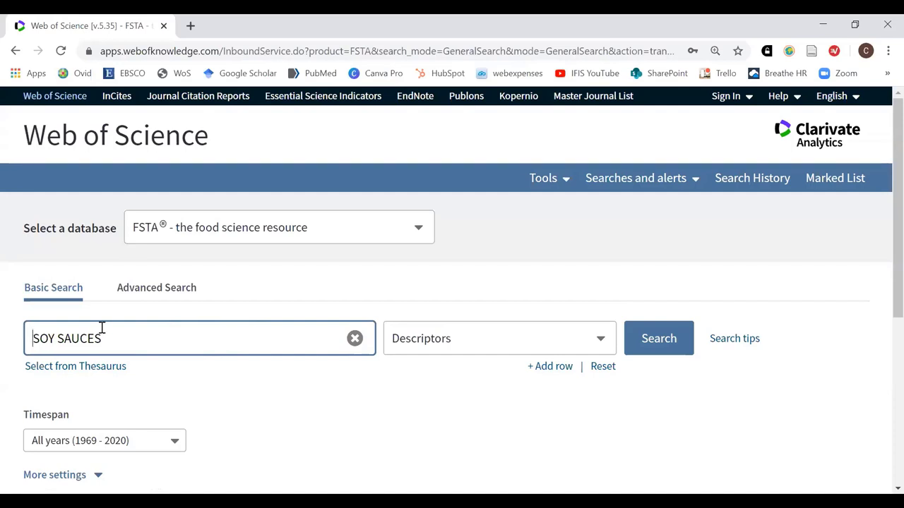
{"action": "scroll", "coordinate": [216, 388], "scroll_direction": "down", "scroll_amount": 1}
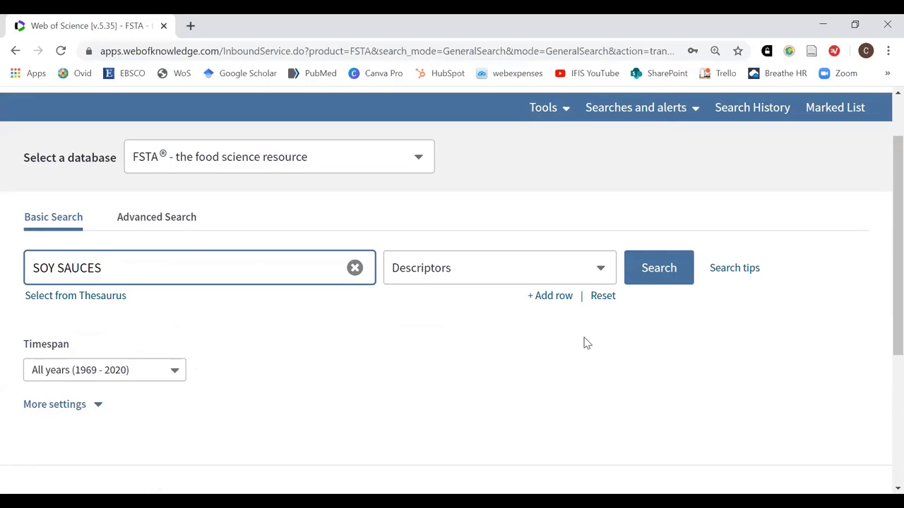
Add a second search row and set its field to Descriptors
{"action": "left_click", "coordinate": [550, 296]}
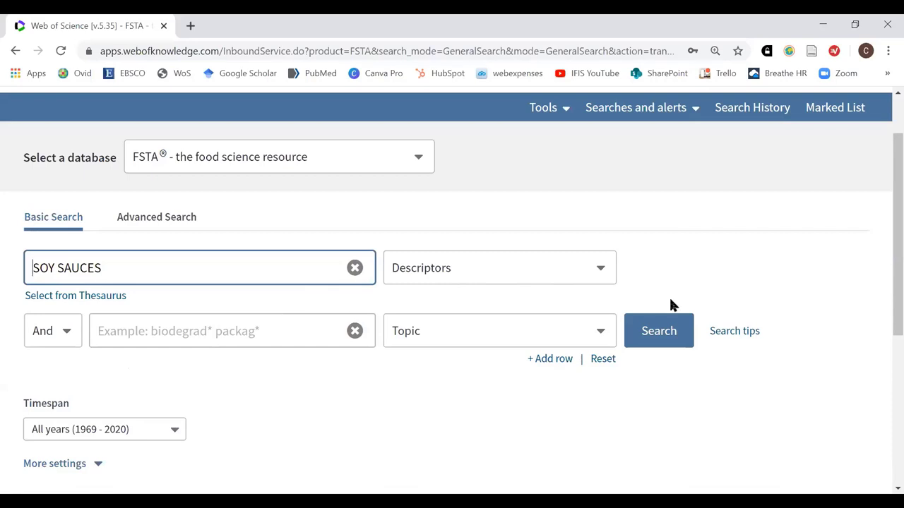
{"action": "left_click", "coordinate": [601, 335]}
{"action": "scroll", "coordinate": [528, 268], "scroll_direction": "down", "scroll_amount": 1}
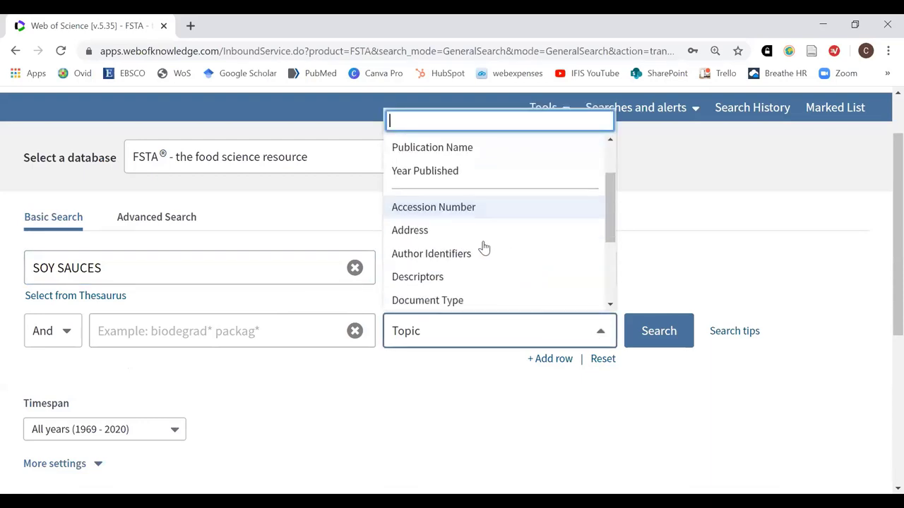
{"action": "left_click", "coordinate": [417, 282]}
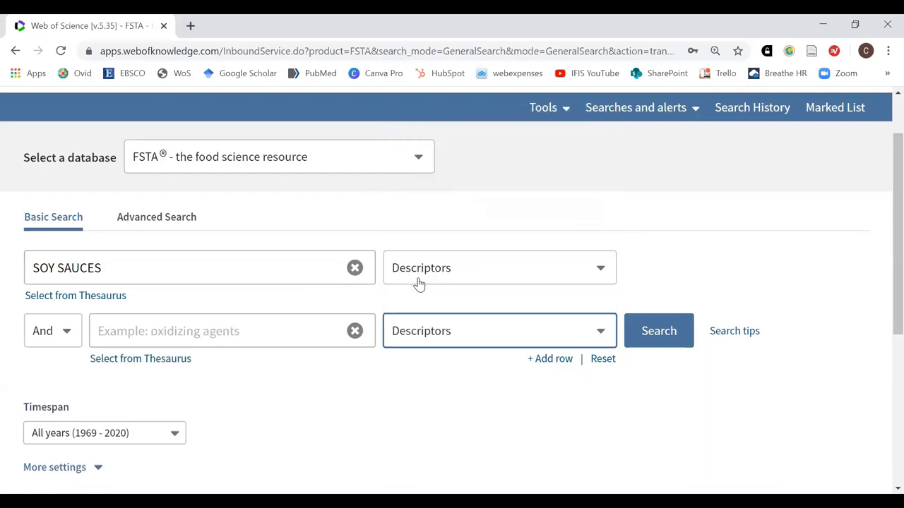
Open the thesaurus for the second row and enter fermentation* as the lookup term
{"action": "left_click", "coordinate": [158, 361]}
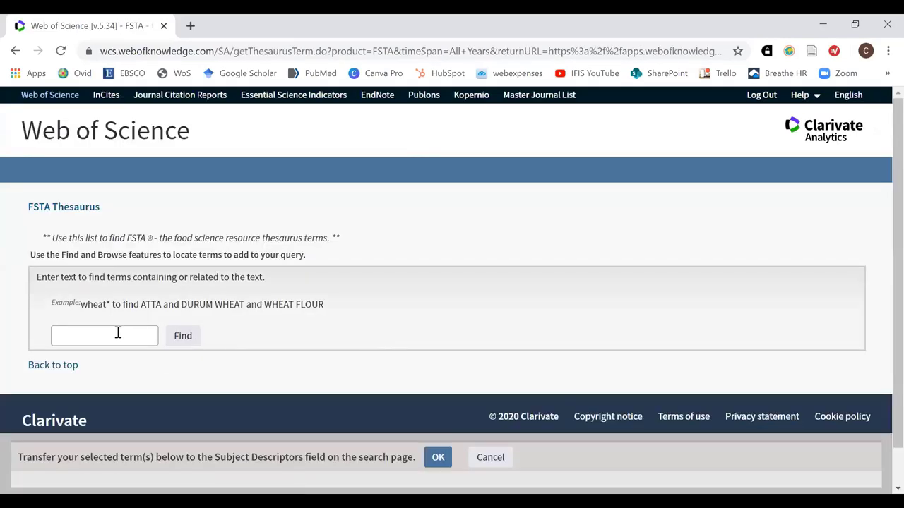
{"action": "left_click", "coordinate": [118, 332]}
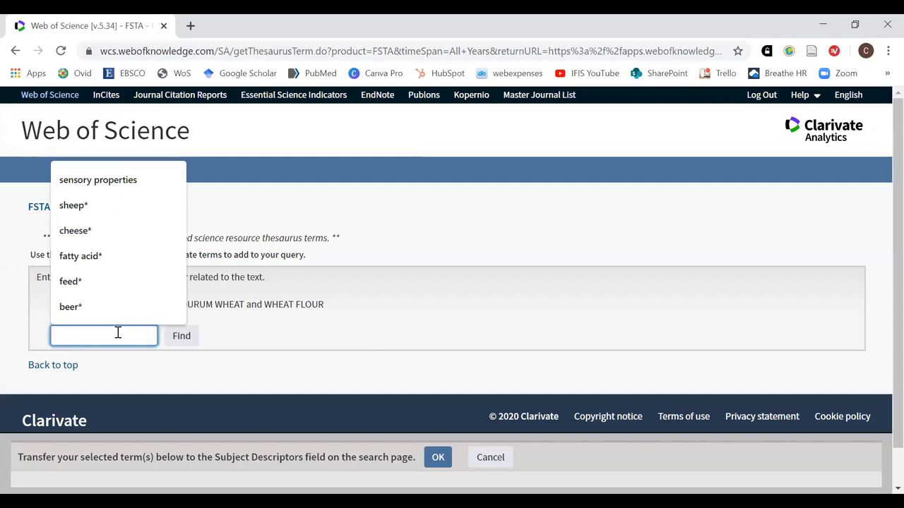
{"action": "type", "text": "fer"}
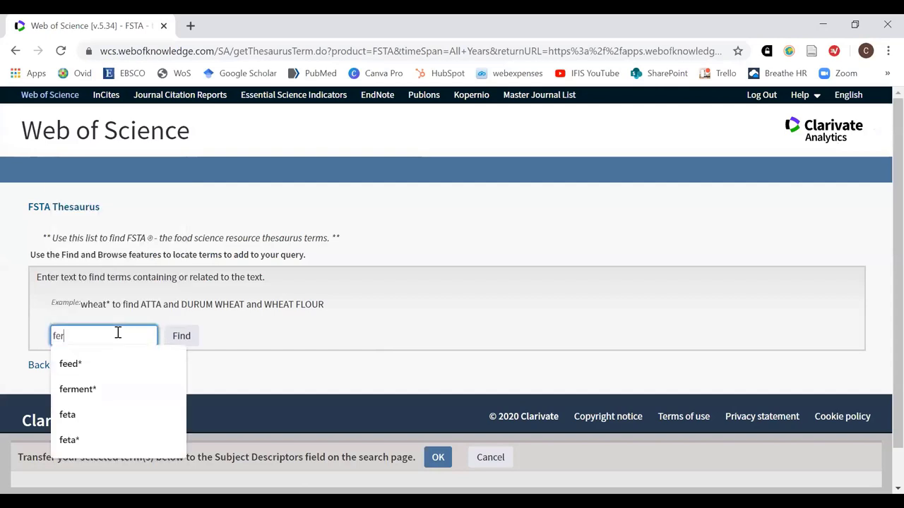
{"action": "type", "text": "m"}
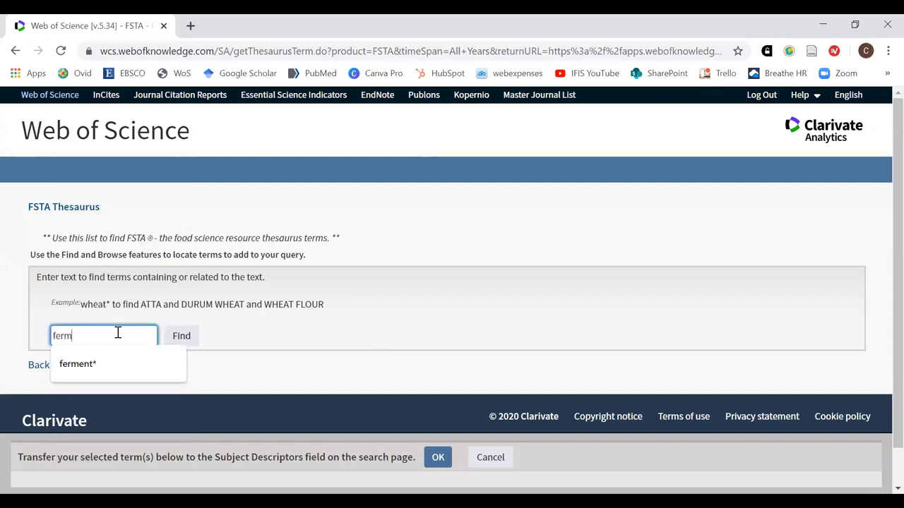
{"action": "type", "text": "entation*"}
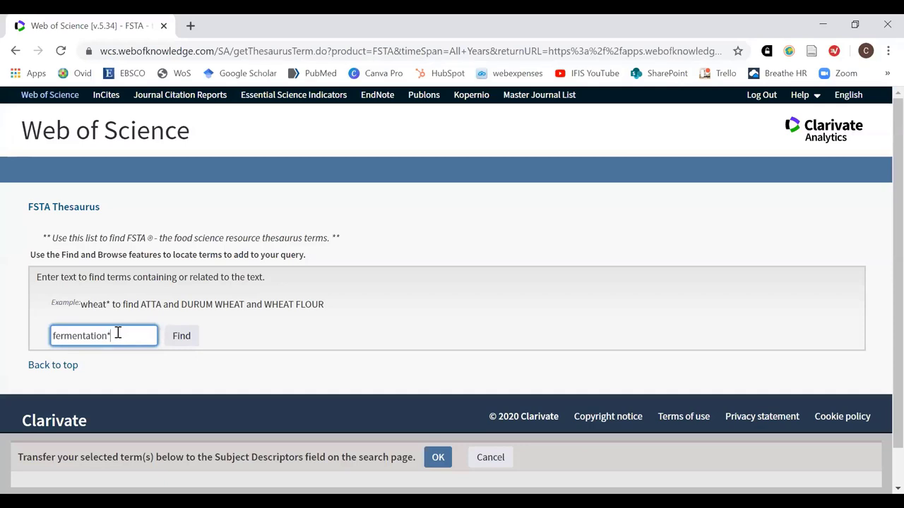
Look up fermentation* in the FSTA Thesaurus and add the term FERMENTATION to the transfer box
{"action": "left_click", "coordinate": [192, 340]}
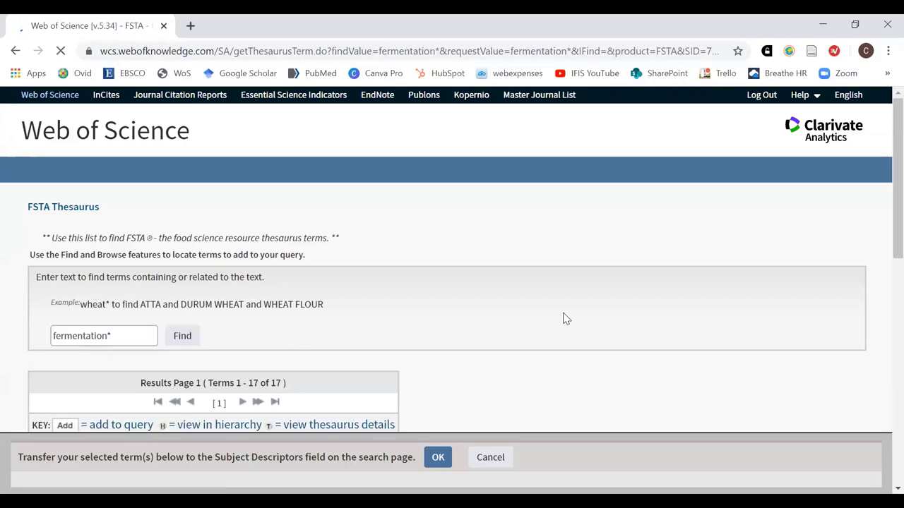
{"action": "scroll", "coordinate": [552, 306], "scroll_direction": "down", "scroll_amount": 3}
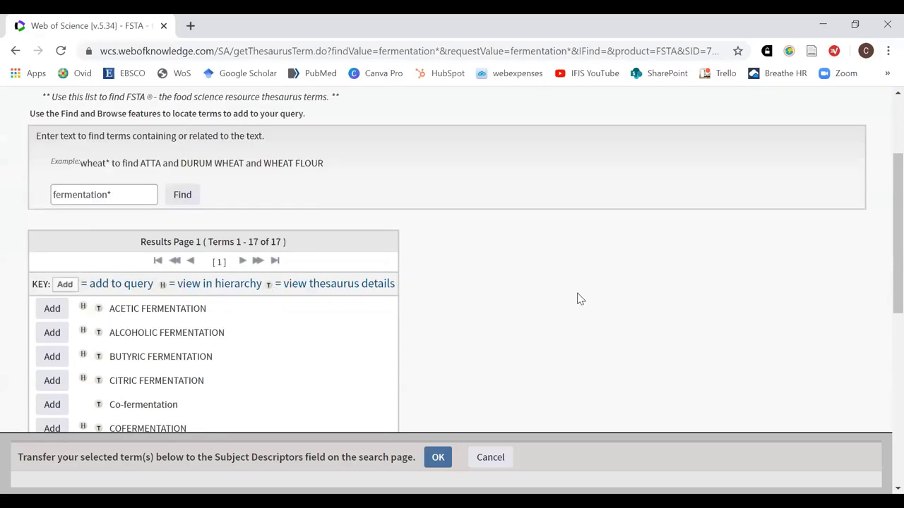
{"action": "scroll", "coordinate": [579, 298], "scroll_direction": "down", "scroll_amount": 1}
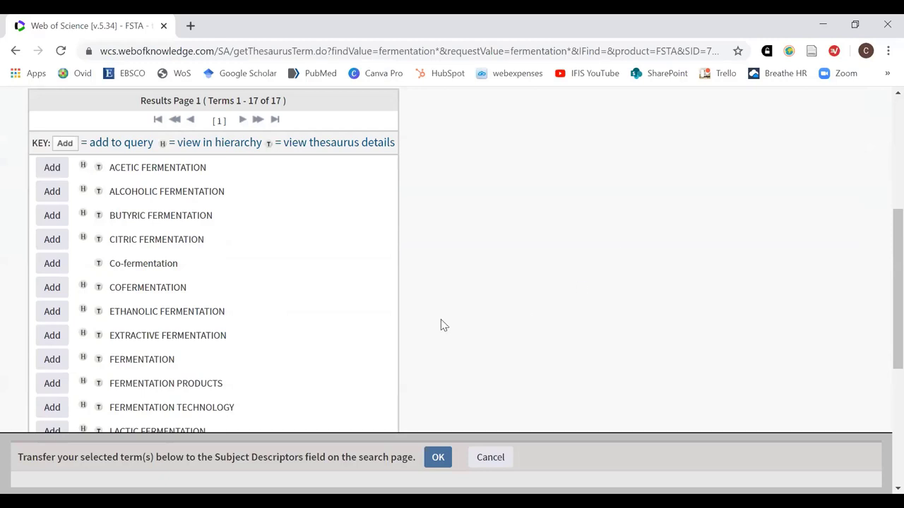
{"action": "scroll", "coordinate": [526, 300], "scroll_direction": "down", "scroll_amount": 1}
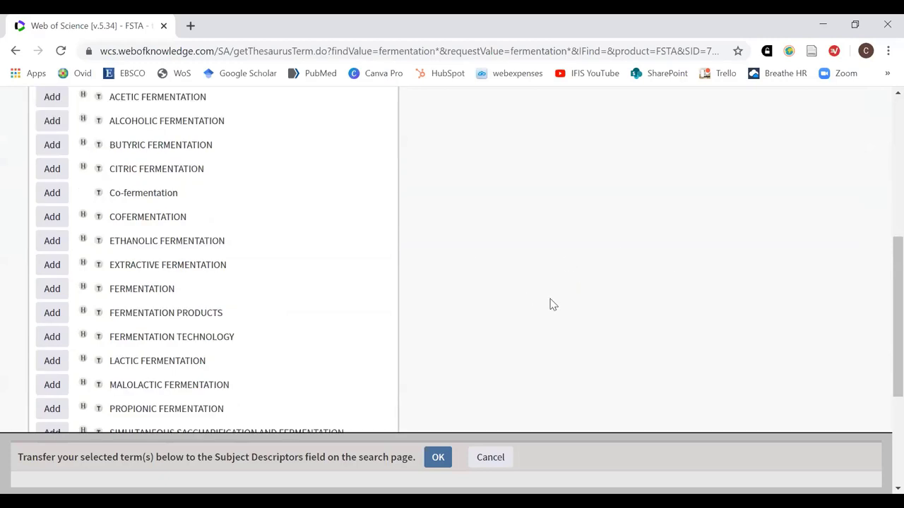
{"action": "left_click", "coordinate": [99, 290]}
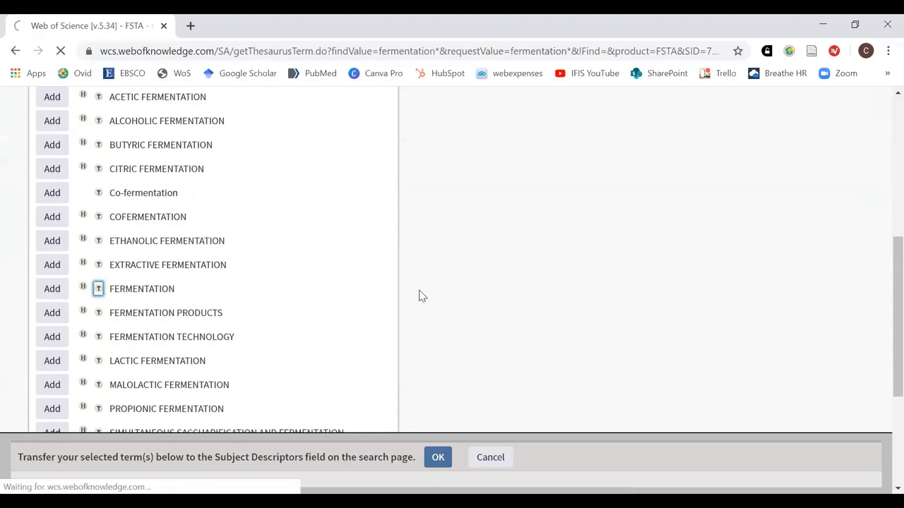
{"action": "scroll", "coordinate": [459, 306], "scroll_direction": "down", "scroll_amount": 4}
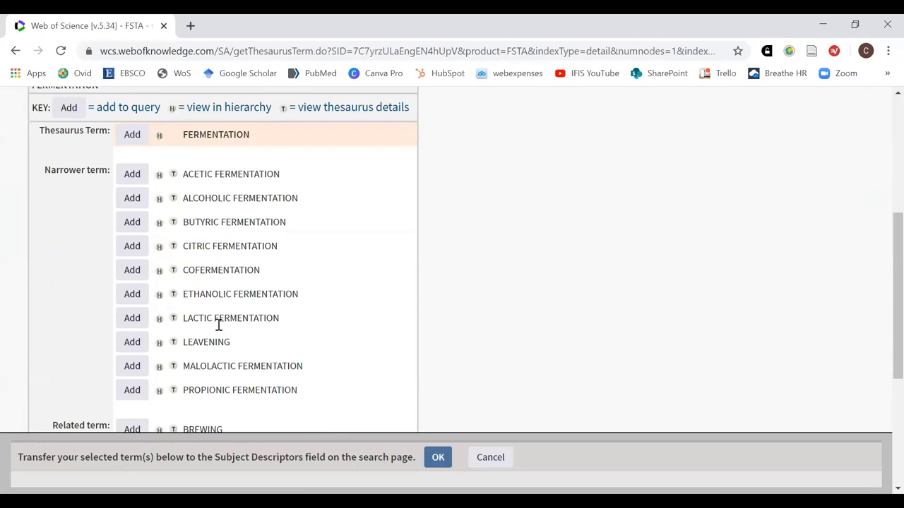
{"action": "scroll", "coordinate": [412, 377], "scroll_direction": "down", "scroll_amount": 2}
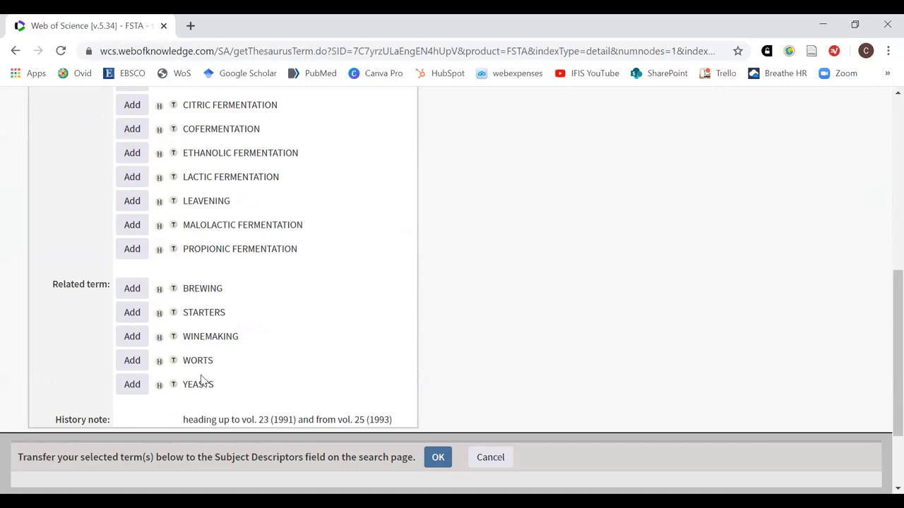
{"action": "scroll", "coordinate": [275, 368], "scroll_direction": "up", "scroll_amount": 3}
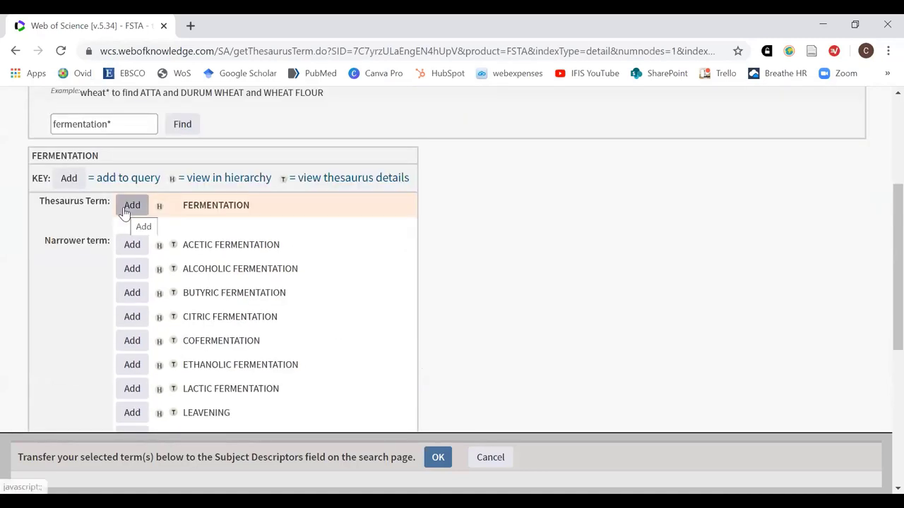
{"action": "left_click", "coordinate": [127, 210]}
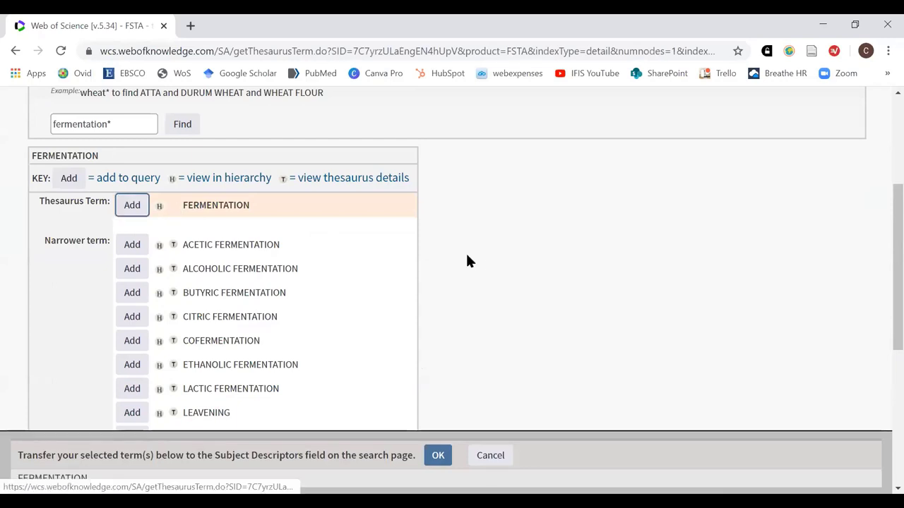
{"action": "scroll", "coordinate": [456, 296], "scroll_direction": "down", "scroll_amount": 1}
Transfer FERMENTATION to the search form and add a third row searching Descriptors
{"action": "left_click", "coordinate": [437, 456]}
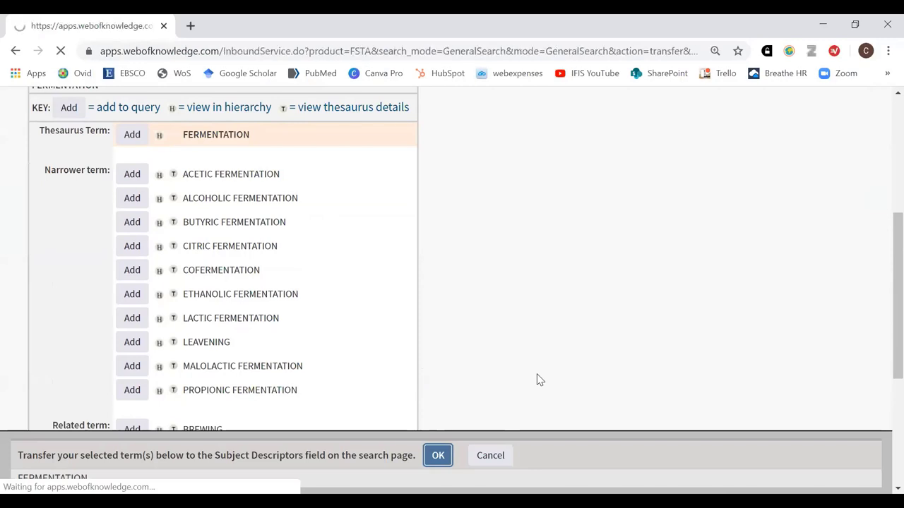
{"action": "scroll", "coordinate": [631, 318], "scroll_direction": "down", "scroll_amount": 1}
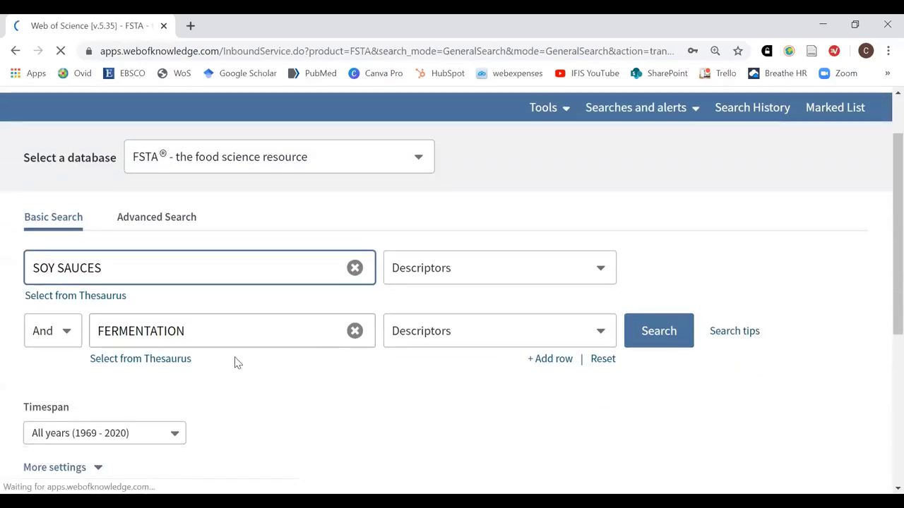
{"action": "left_click", "coordinate": [553, 359]}
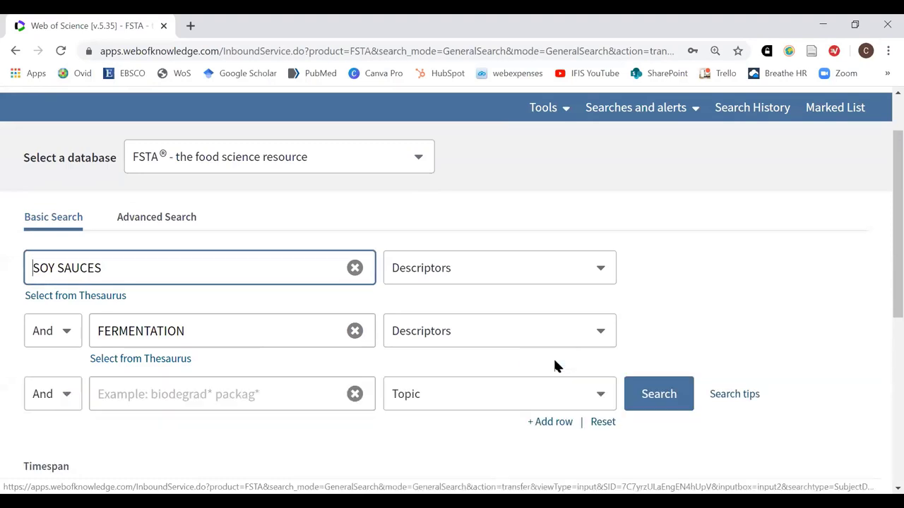
{"action": "scroll", "coordinate": [636, 264], "scroll_direction": "down", "scroll_amount": 1}
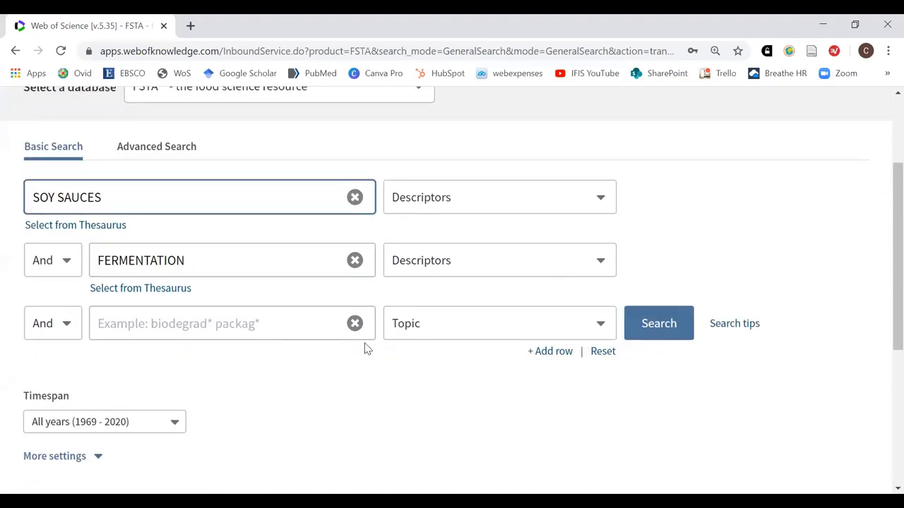
{"action": "left_click", "coordinate": [606, 329]}
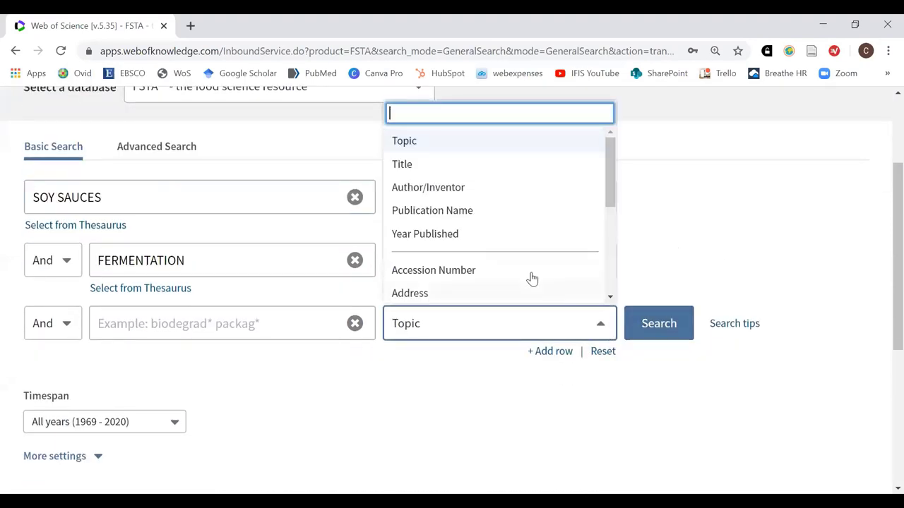
{"action": "scroll", "coordinate": [528, 275], "scroll_direction": "down", "scroll_amount": 1}
{"action": "left_click", "coordinate": [417, 269]}
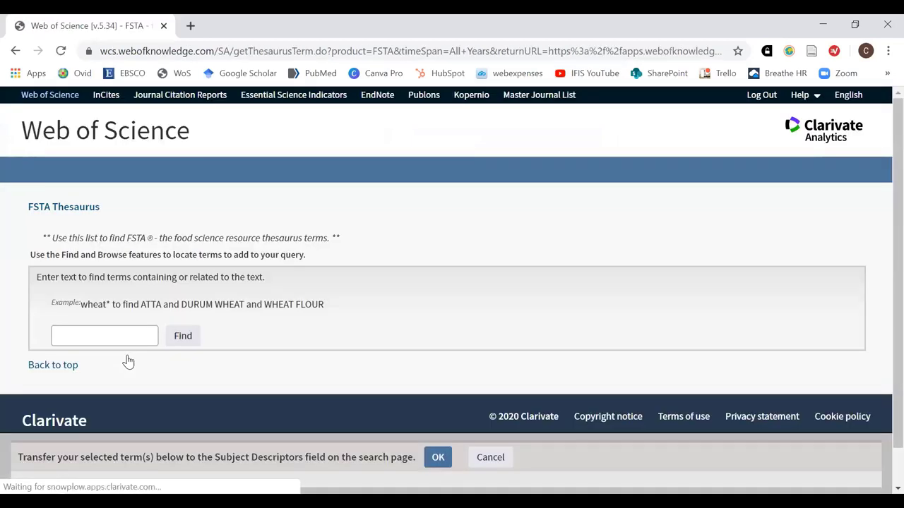
Enter flavor* in the thesaurus Find box and run the lookup
{"action": "left_click", "coordinate": [106, 335]}
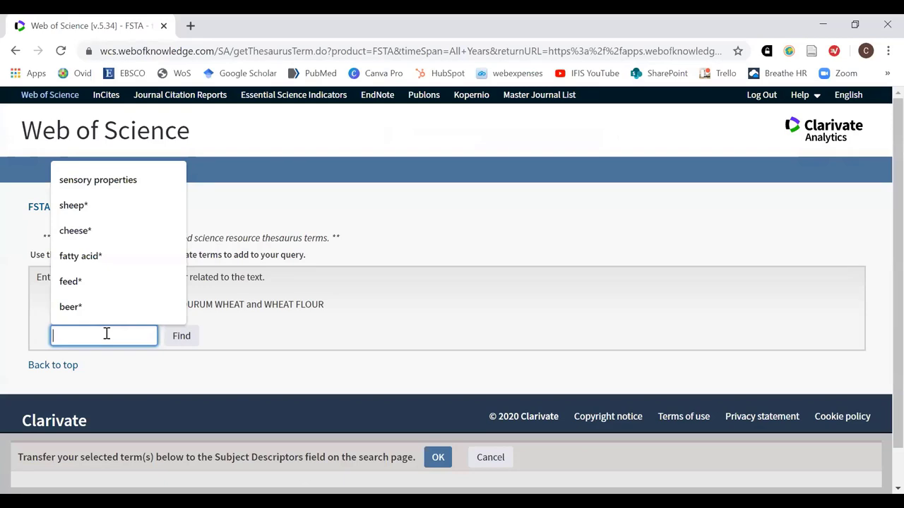
{"action": "type", "text": "fl"}
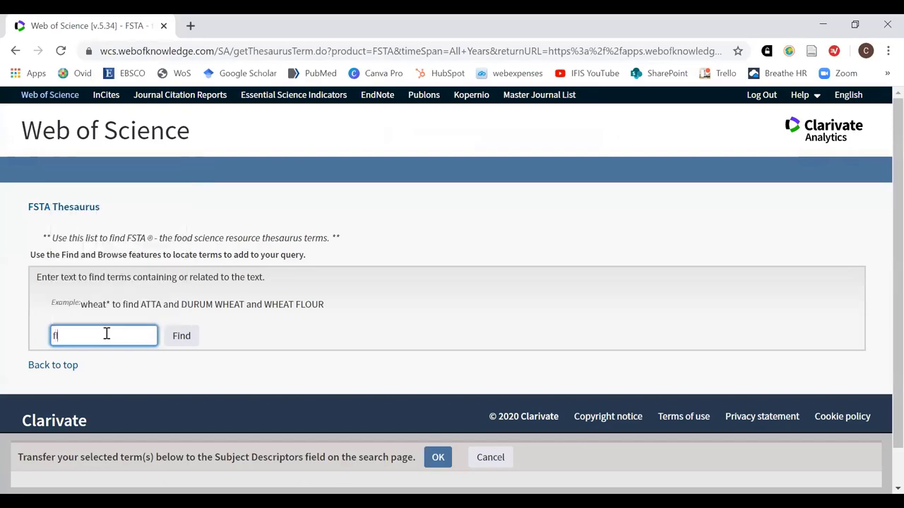
{"action": "type", "text": "avor*"}
{"action": "left_click", "coordinate": [183, 337]}
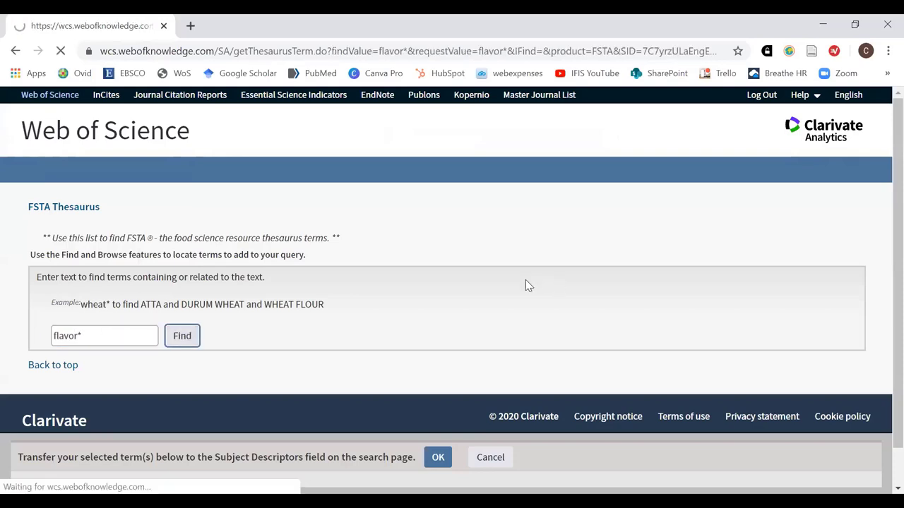
Browse the flavor* matches and open the thesaurus details for FLAVOUR
{"action": "scroll", "coordinate": [550, 347], "scroll_direction": "down", "scroll_amount": 2}
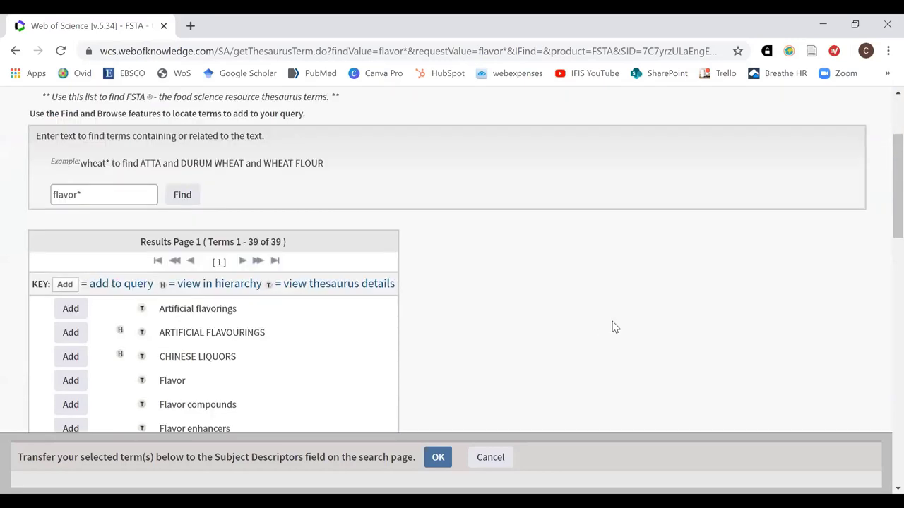
{"action": "scroll", "coordinate": [613, 327], "scroll_direction": "down", "scroll_amount": 1}
{"action": "scroll", "coordinate": [615, 327], "scroll_direction": "down", "scroll_amount": 1}
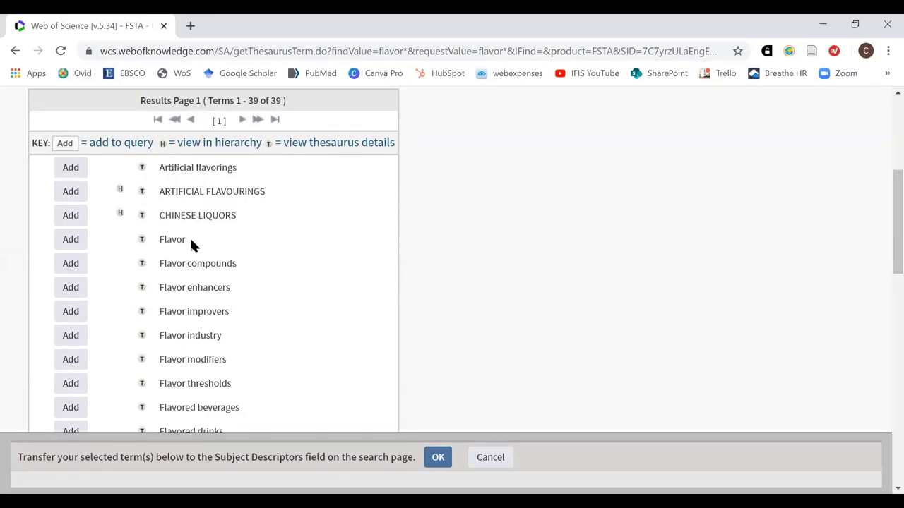
{"action": "scroll", "coordinate": [494, 248], "scroll_direction": "down", "scroll_amount": 4}
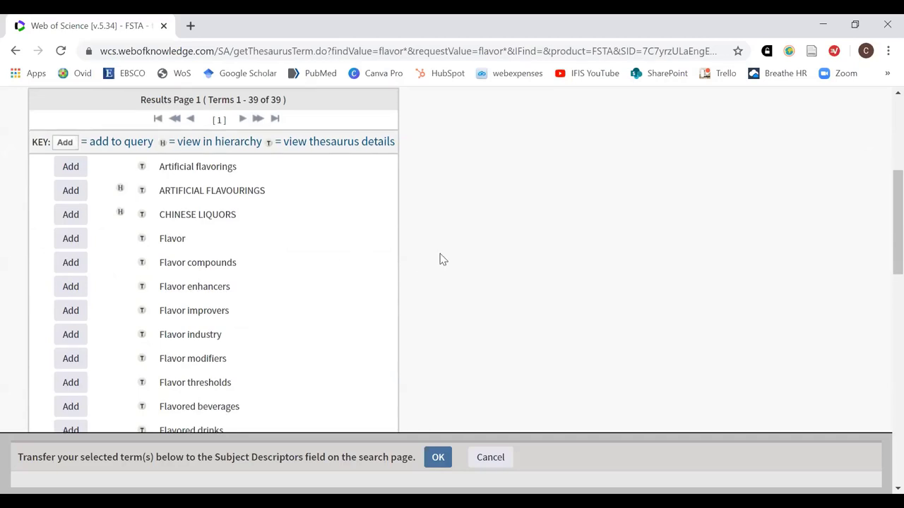
{"action": "scroll", "coordinate": [496, 252], "scroll_direction": "down", "scroll_amount": 1}
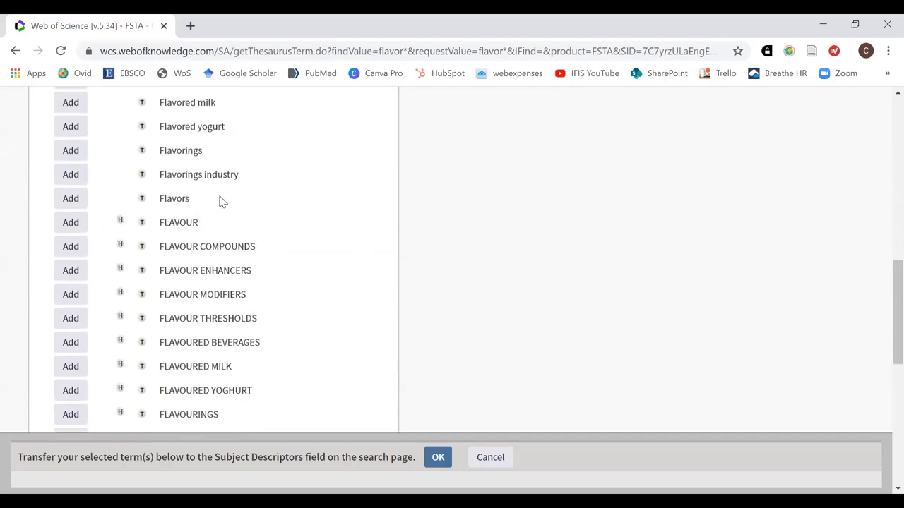
{"action": "left_click", "coordinate": [142, 224]}
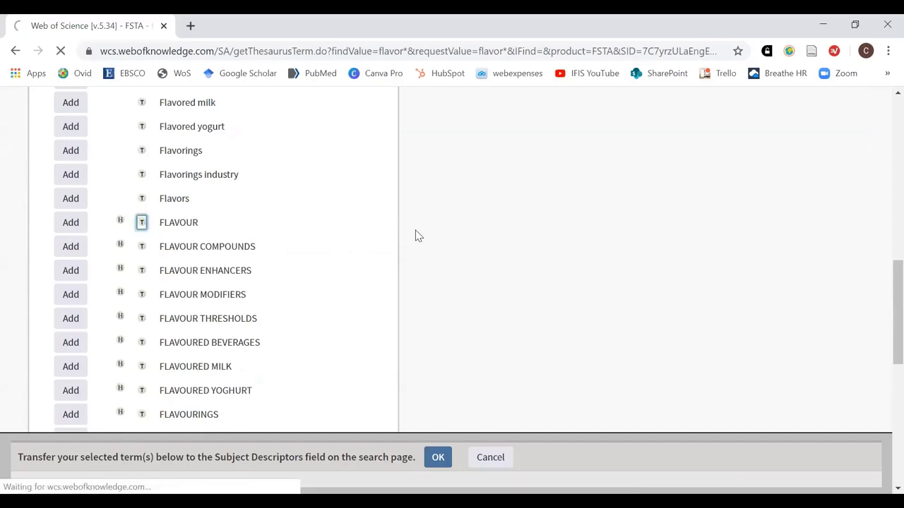
Add FLAVOUR and its narrower term UMAMI, then transfer FLAVOUR OR UMAMI to the form
{"action": "scroll", "coordinate": [560, 274], "scroll_direction": "down", "scroll_amount": 3}
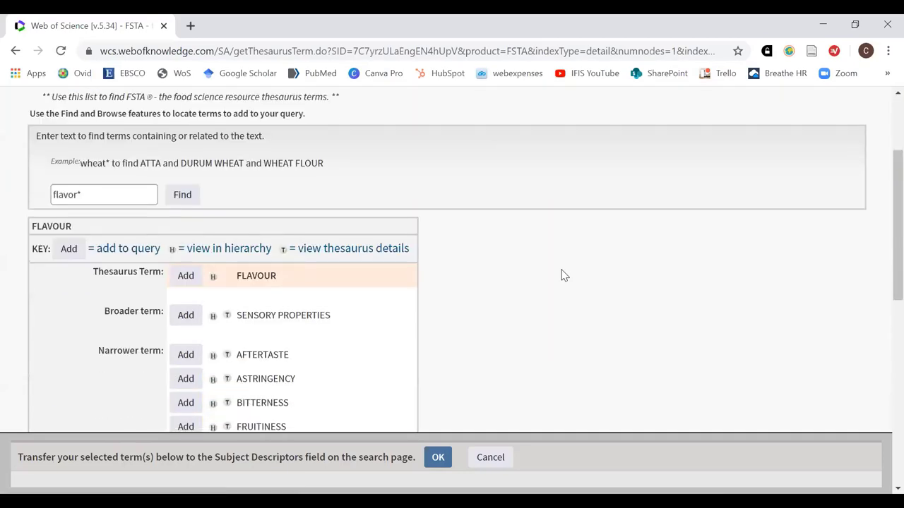
{"action": "scroll", "coordinate": [564, 275], "scroll_direction": "down", "scroll_amount": 2}
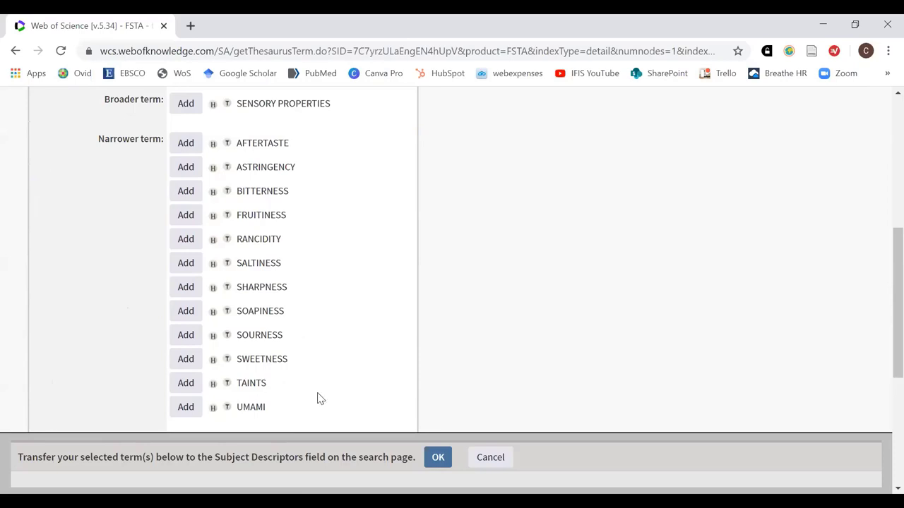
{"action": "scroll", "coordinate": [355, 385], "scroll_direction": "up", "scroll_amount": 2}
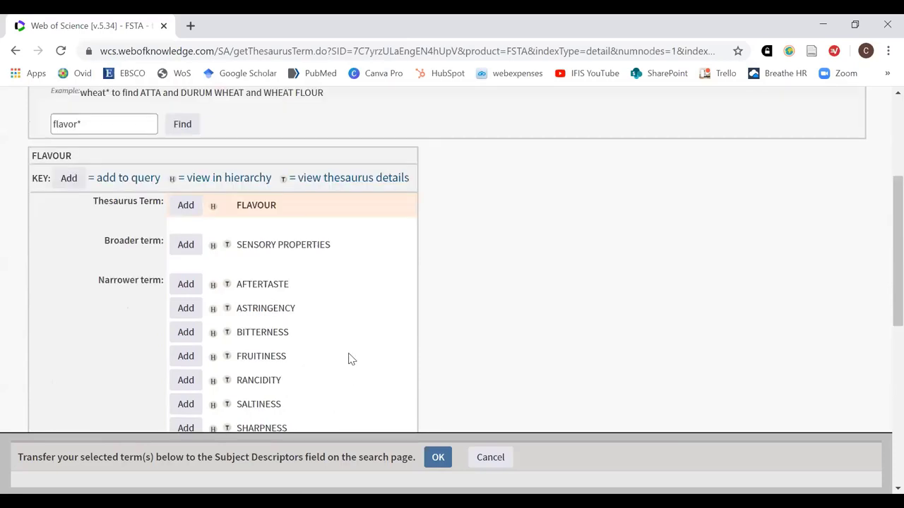
{"action": "left_click", "coordinate": [186, 206]}
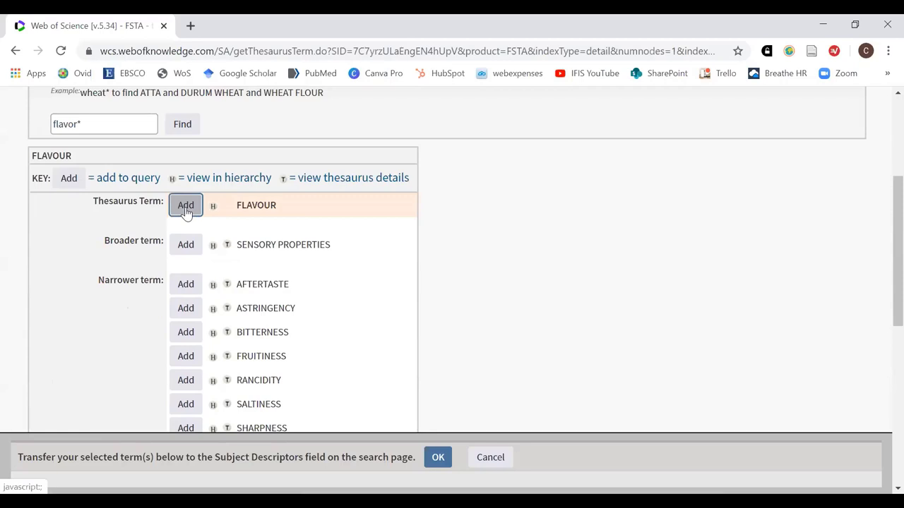
{"action": "scroll", "coordinate": [397, 304], "scroll_direction": "down", "scroll_amount": 3}
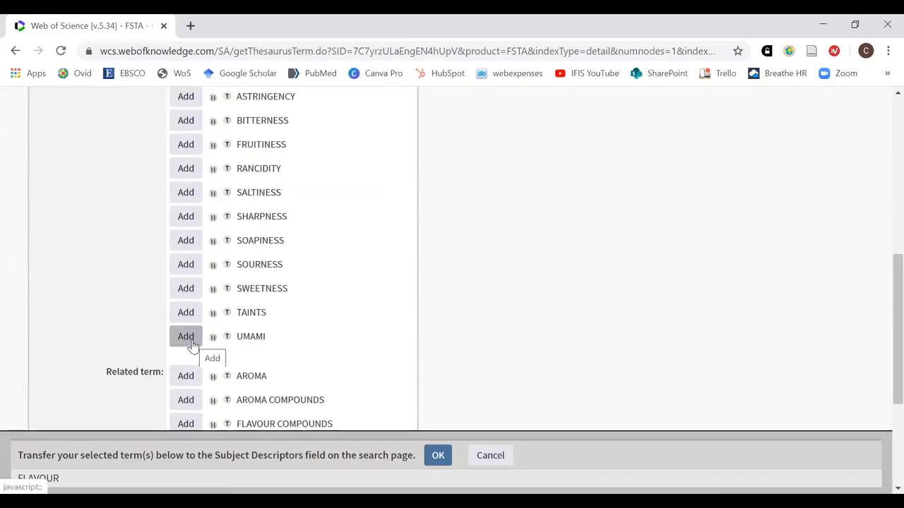
{"action": "left_click", "coordinate": [186, 337]}
{"action": "left_click", "coordinate": [189, 339]}
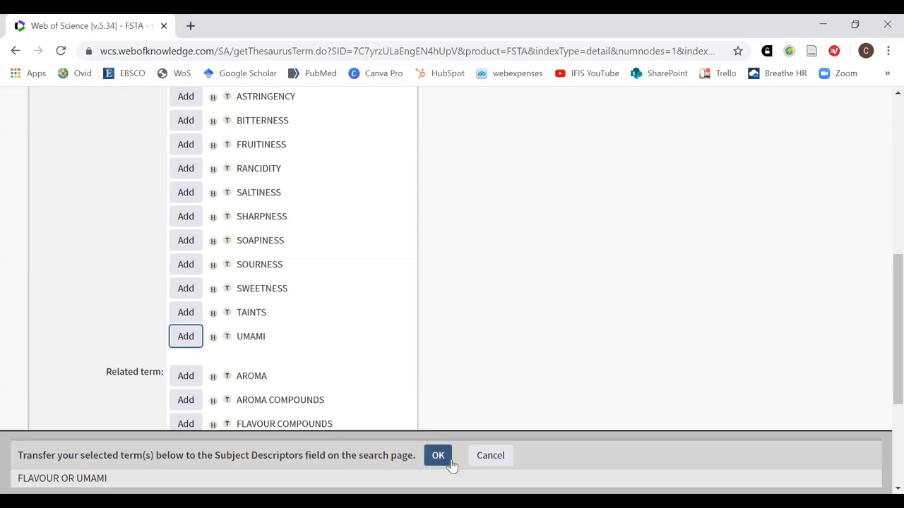
{"action": "left_click", "coordinate": [438, 456]}
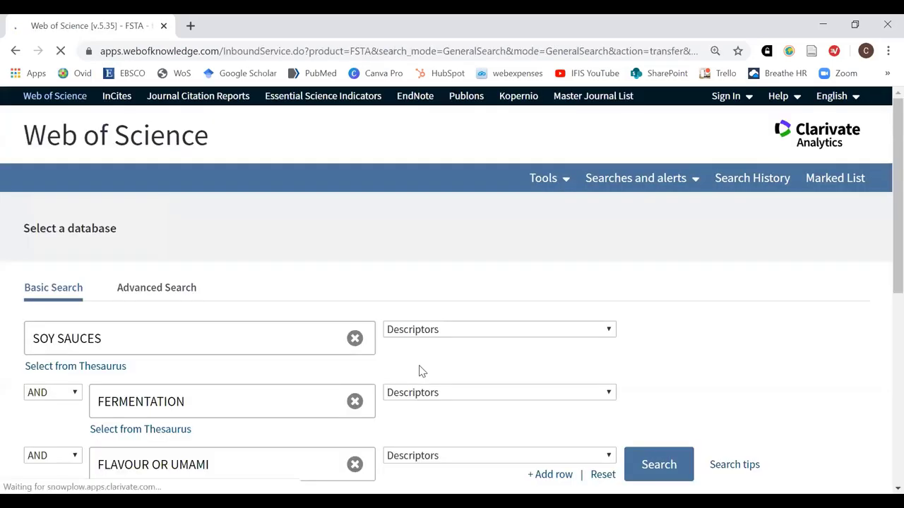
{"action": "scroll", "coordinate": [420, 369], "scroll_direction": "down", "scroll_amount": 2}
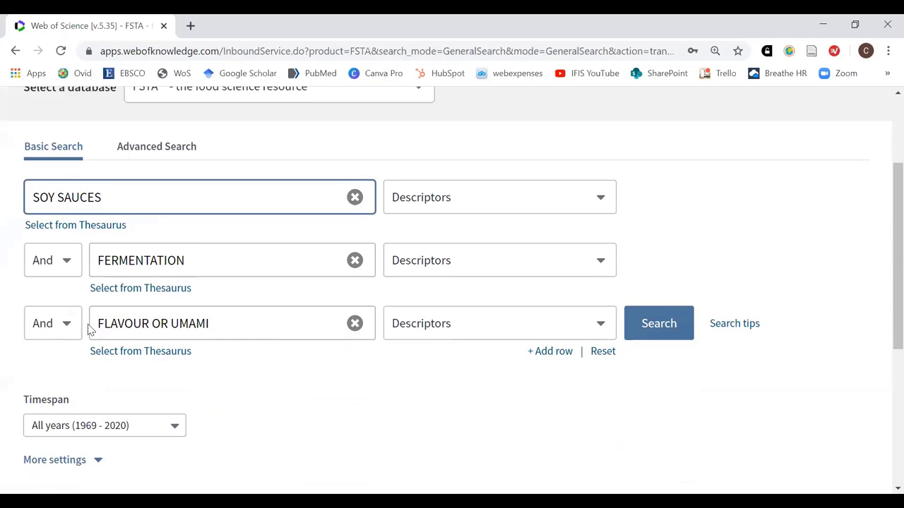
{"action": "left_click_drag", "start_coordinate": [97, 323], "coordinate": [149, 325]}
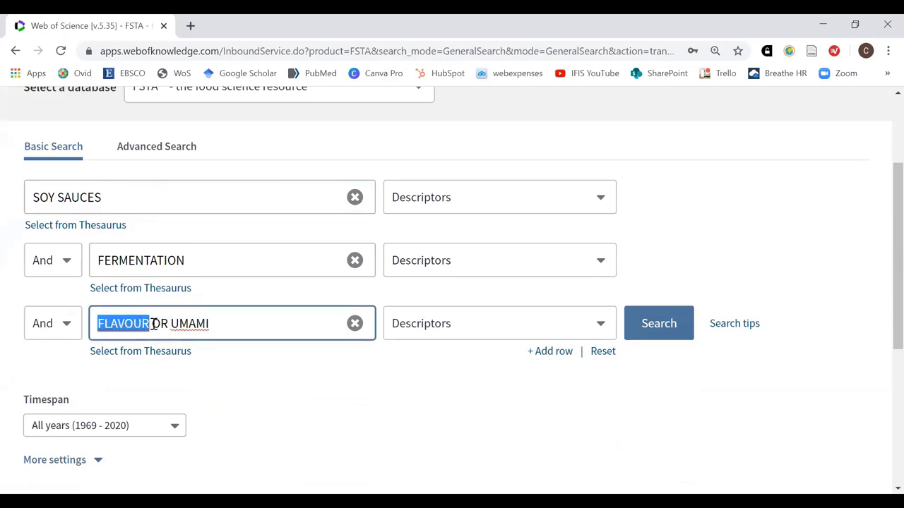
{"action": "double_click", "coordinate": [164, 324]}
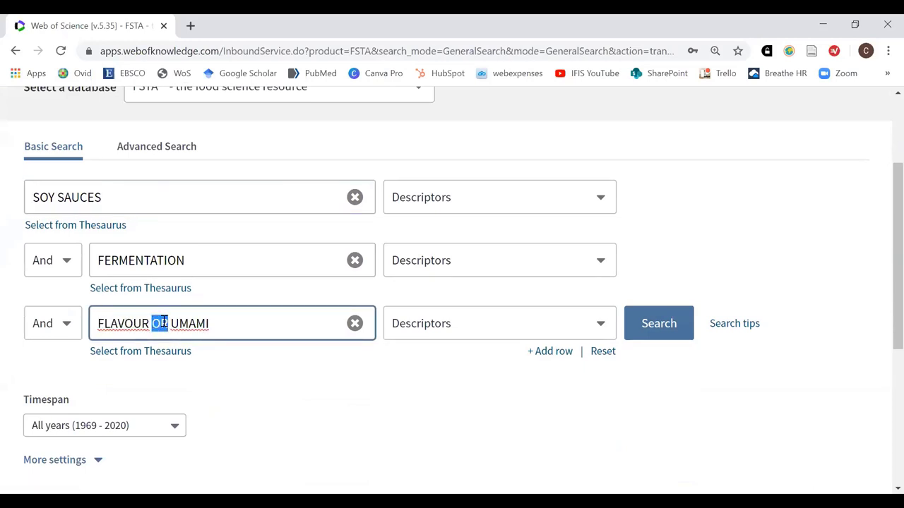
{"action": "left_click", "coordinate": [220, 323]}
Add a fourth row, set all rows to Descriptors, and open its thesaurus
{"action": "scroll", "coordinate": [641, 319], "scroll_direction": "down", "scroll_amount": 1}
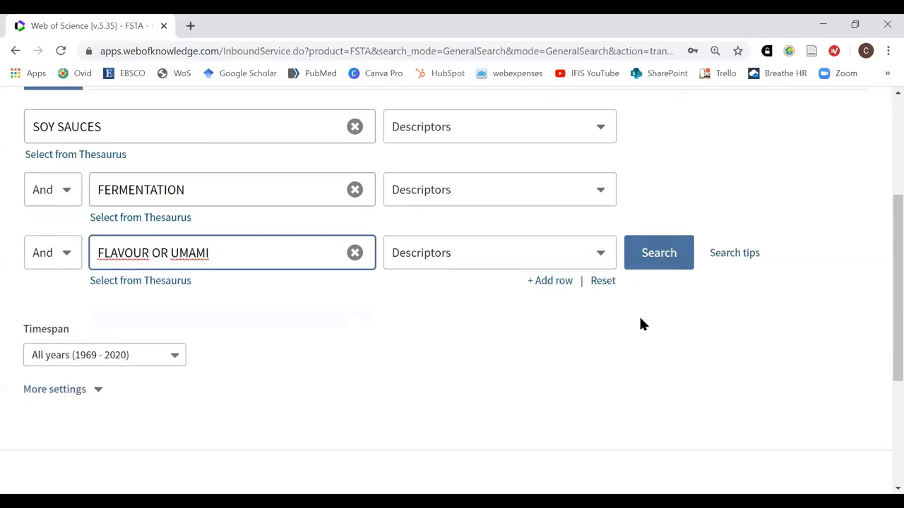
{"action": "left_click", "coordinate": [563, 284]}
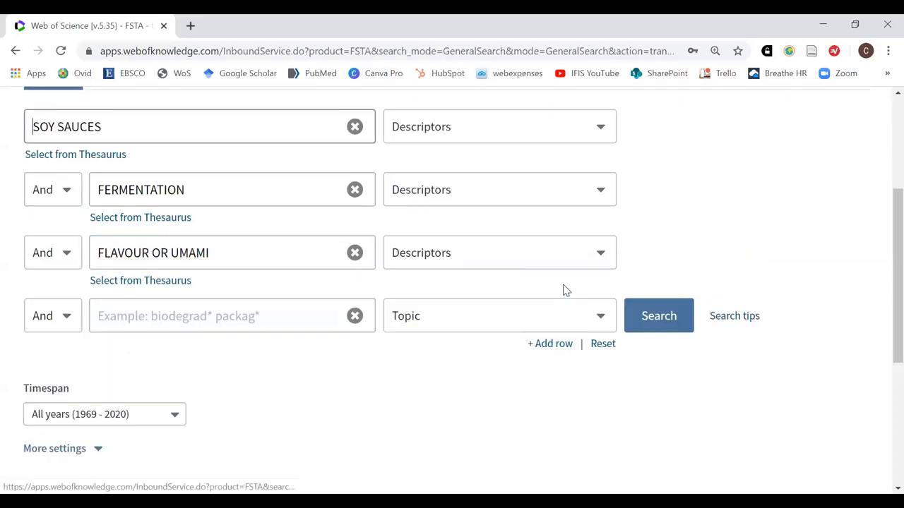
{"action": "left_click", "coordinate": [603, 319]}
{"action": "scroll", "coordinate": [519, 253], "scroll_direction": "down", "scroll_amount": 1}
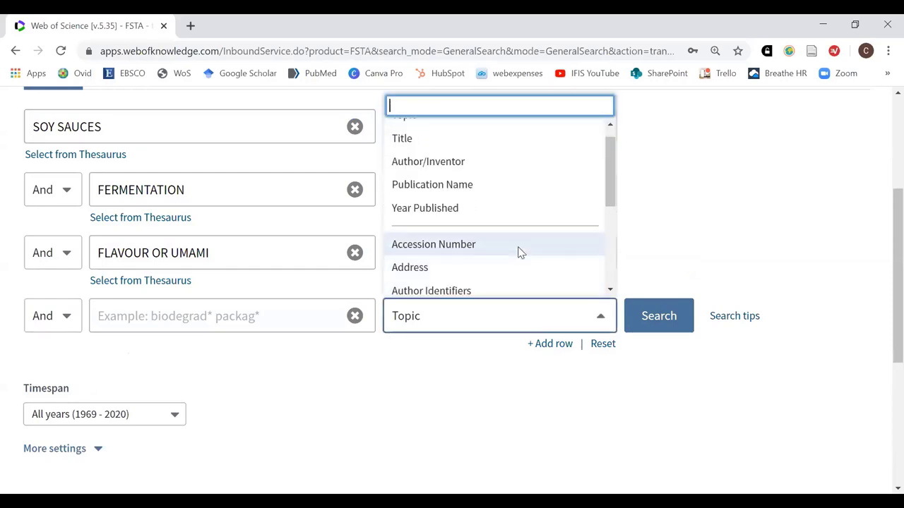
{"action": "scroll", "coordinate": [519, 253], "scroll_direction": "down", "scroll_amount": 2}
{"action": "left_click", "coordinate": [459, 195]}
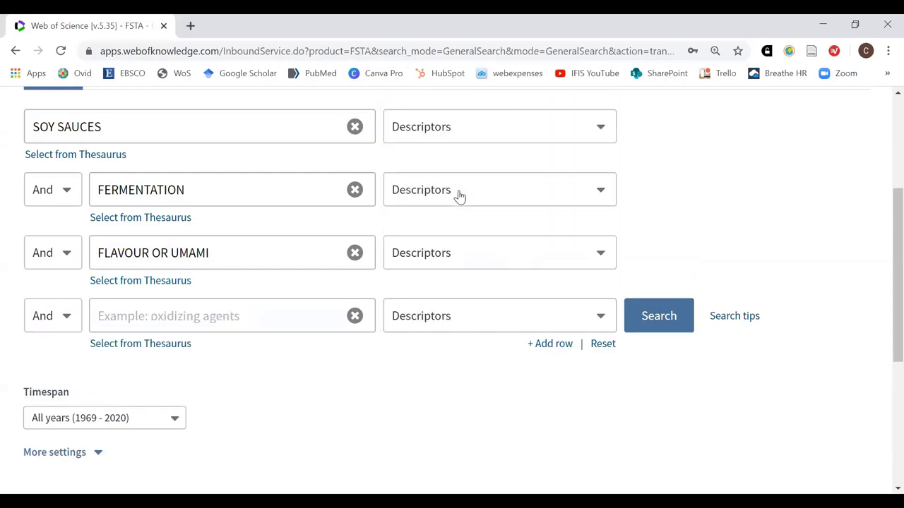
{"action": "left_click", "coordinate": [174, 344]}
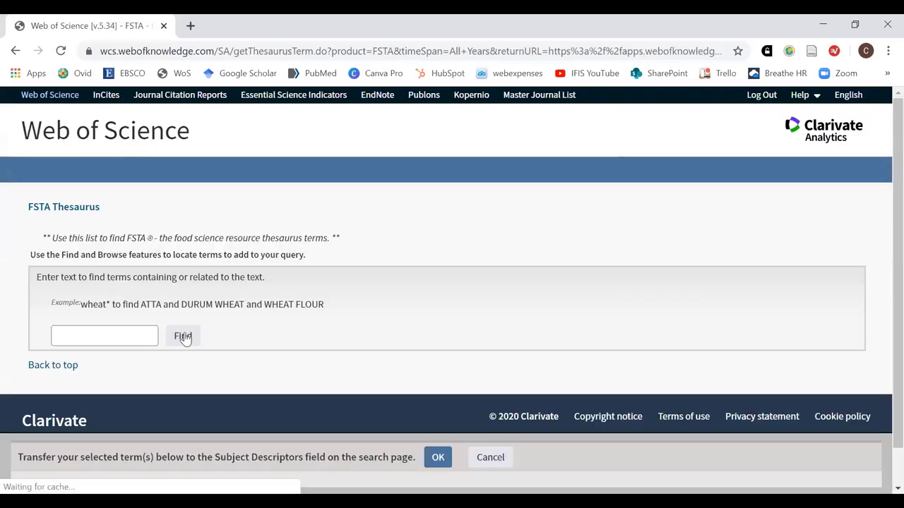
Look up bacteria* in the thesaurus, browse the 26 terms, and open BACTERIA's details
{"action": "left_click", "coordinate": [129, 335]}
{"action": "type", "text": "ba"}
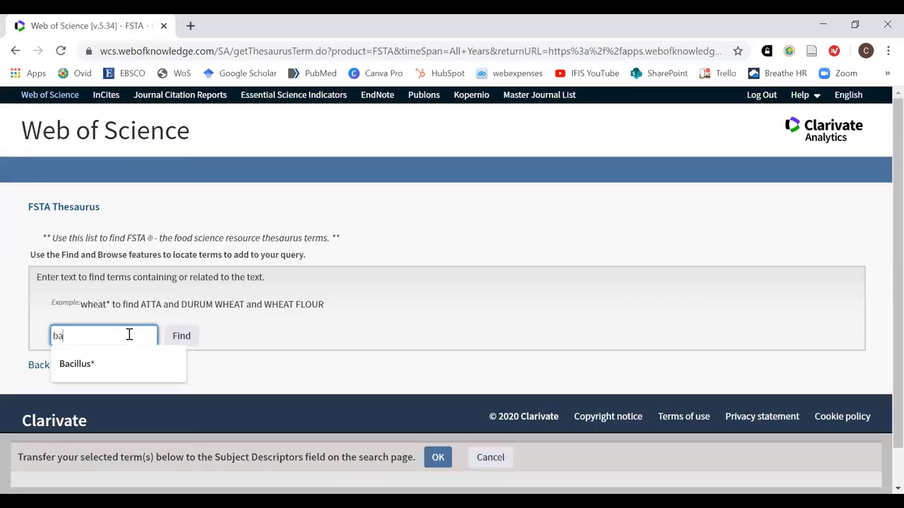
{"action": "type", "text": "cteria*"}
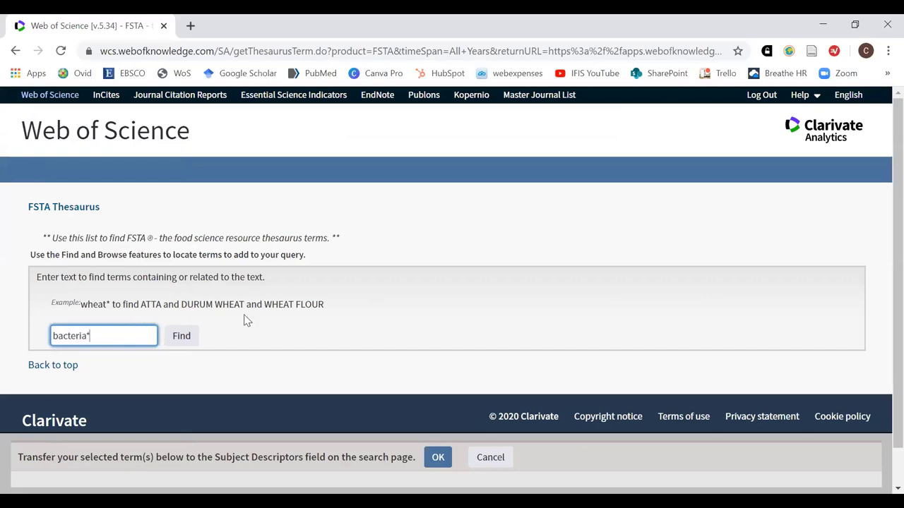
{"action": "left_click", "coordinate": [182, 336]}
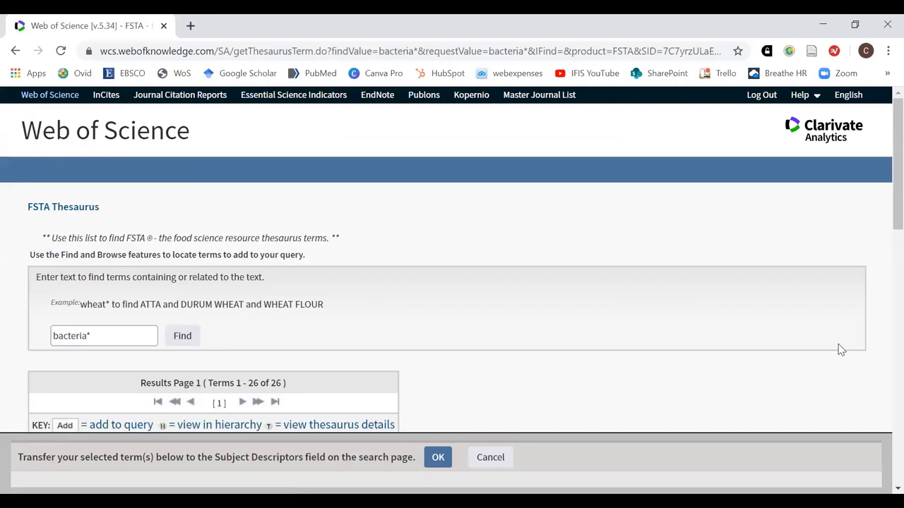
{"action": "scroll", "coordinate": [840, 351], "scroll_direction": "down", "scroll_amount": 4}
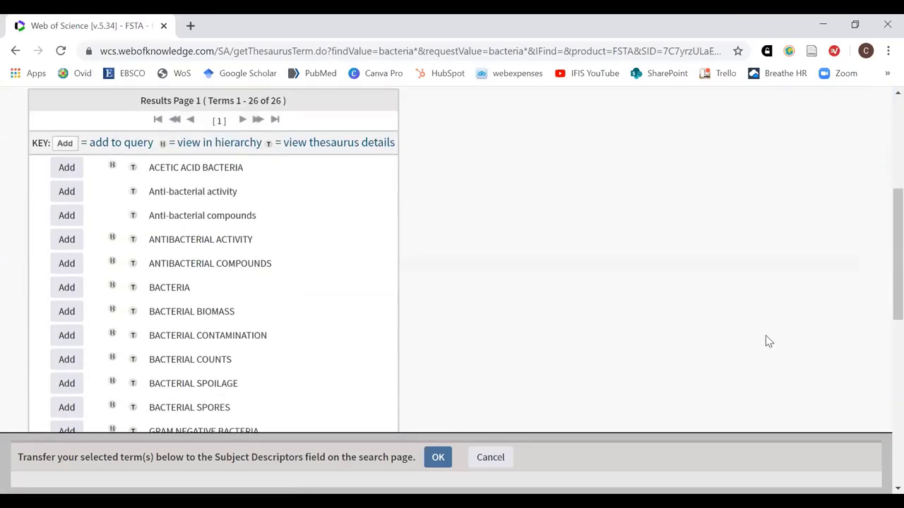
{"action": "scroll", "coordinate": [765, 335], "scroll_direction": "down", "scroll_amount": 1}
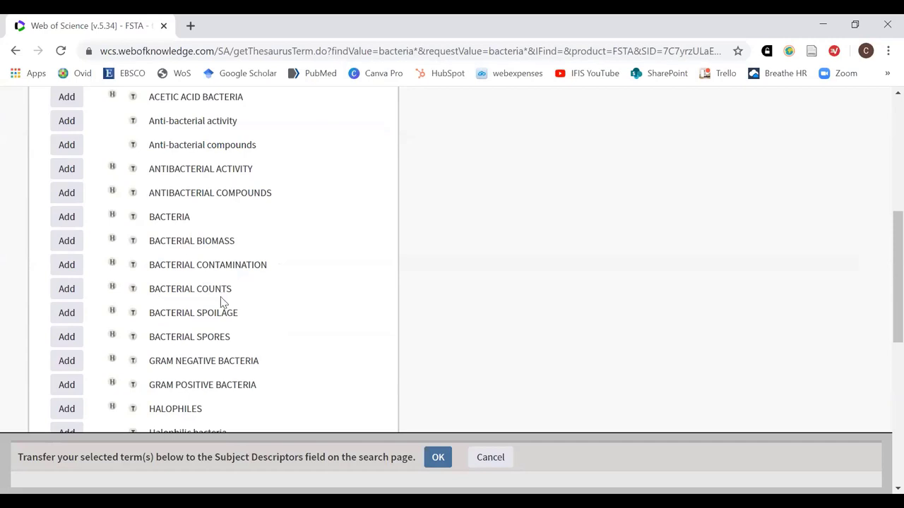
{"action": "scroll", "coordinate": [221, 301], "scroll_direction": "down", "scroll_amount": 5}
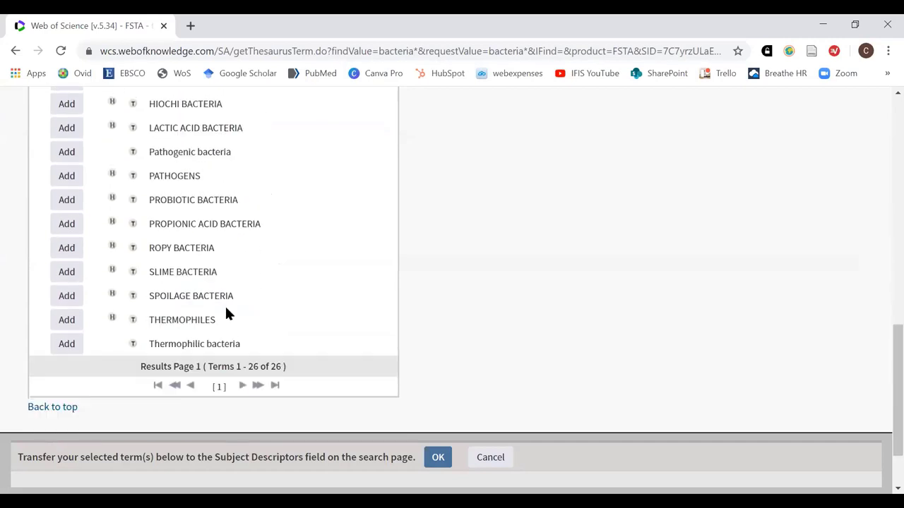
{"action": "scroll", "coordinate": [226, 310], "scroll_direction": "up", "scroll_amount": 3}
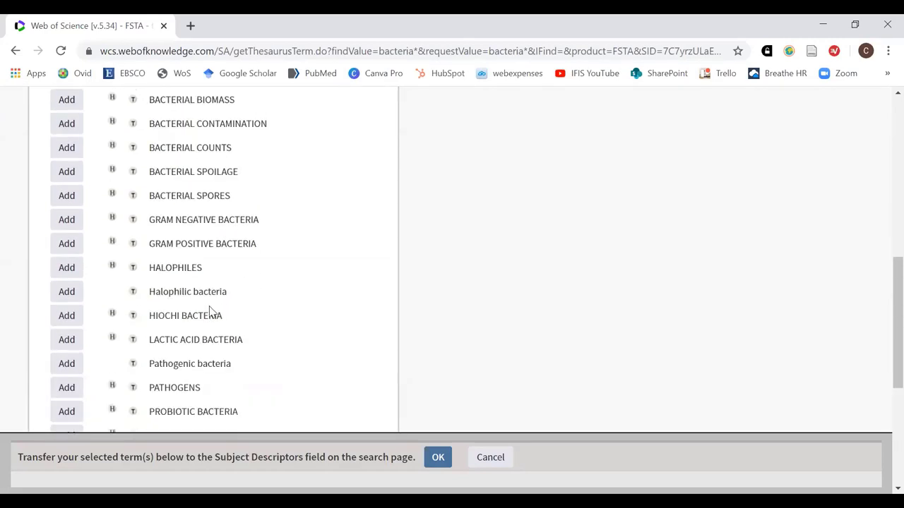
{"action": "scroll", "coordinate": [211, 310], "scroll_direction": "up", "scroll_amount": 1}
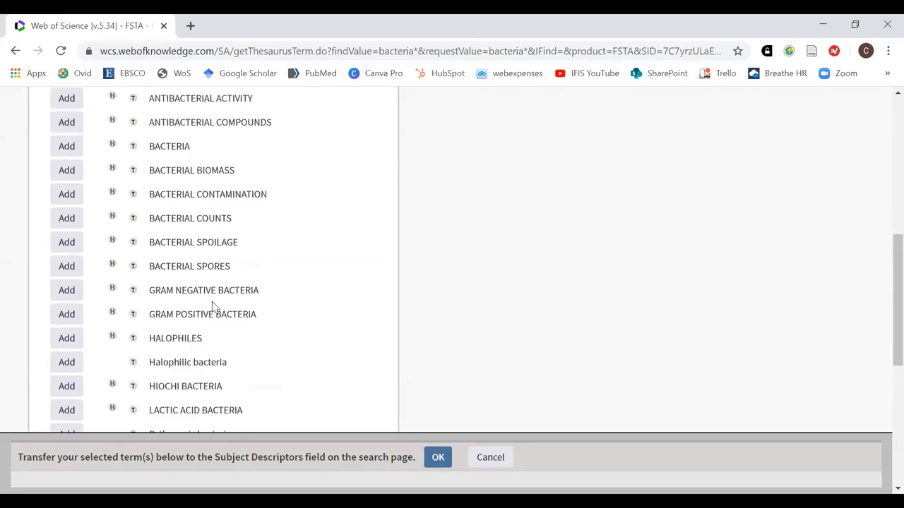
{"action": "left_click", "coordinate": [133, 147]}
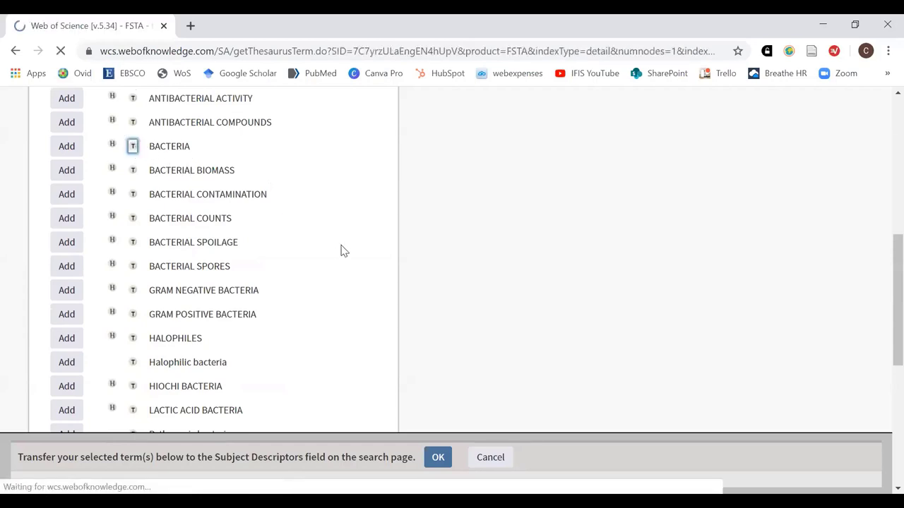
Scroll through the BACTERIA details and add BACTERIA to the transfer box
{"action": "scroll", "coordinate": [569, 337], "scroll_direction": "down", "scroll_amount": 3}
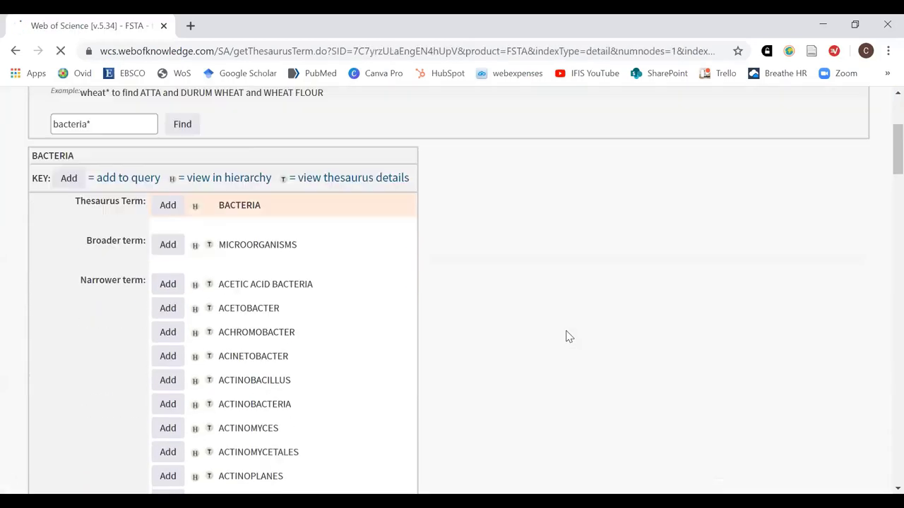
{"action": "scroll", "coordinate": [569, 331], "scroll_direction": "down", "scroll_amount": 3}
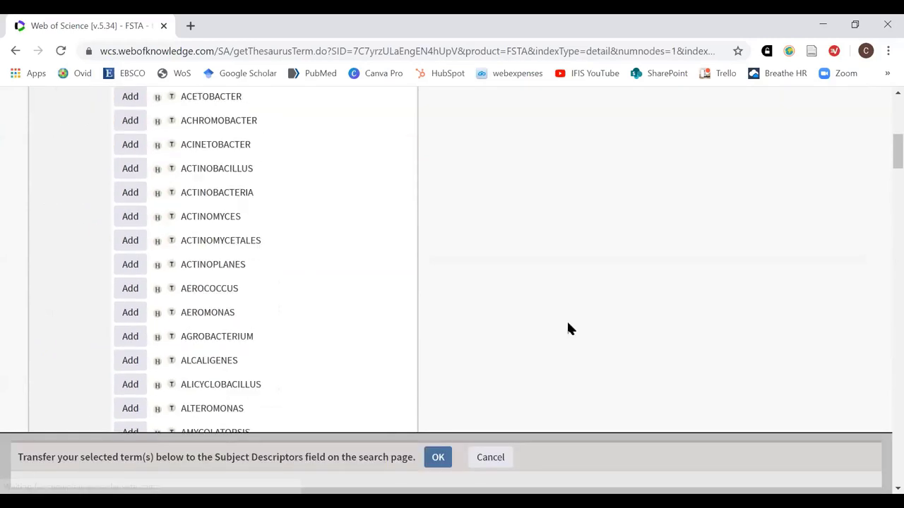
{"action": "scroll", "coordinate": [569, 329], "scroll_direction": "down", "scroll_amount": 4}
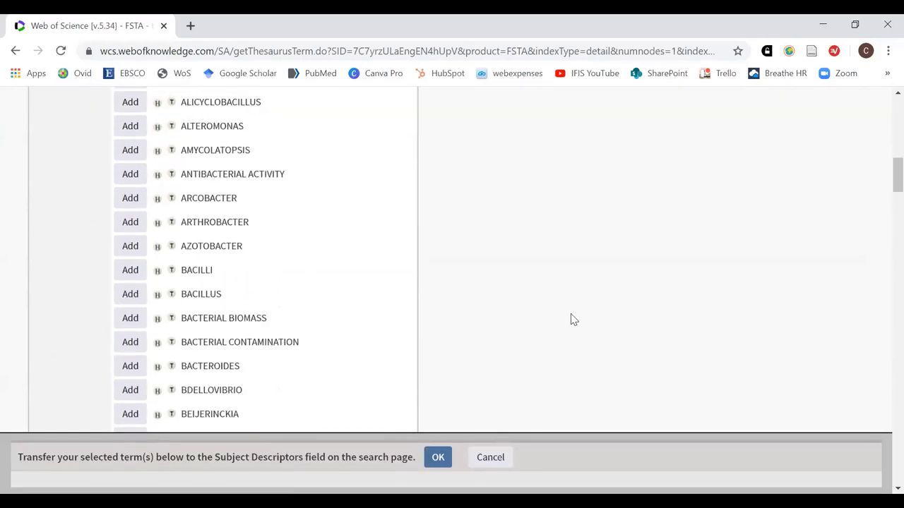
{"action": "scroll", "coordinate": [572, 318], "scroll_direction": "down", "scroll_amount": 5}
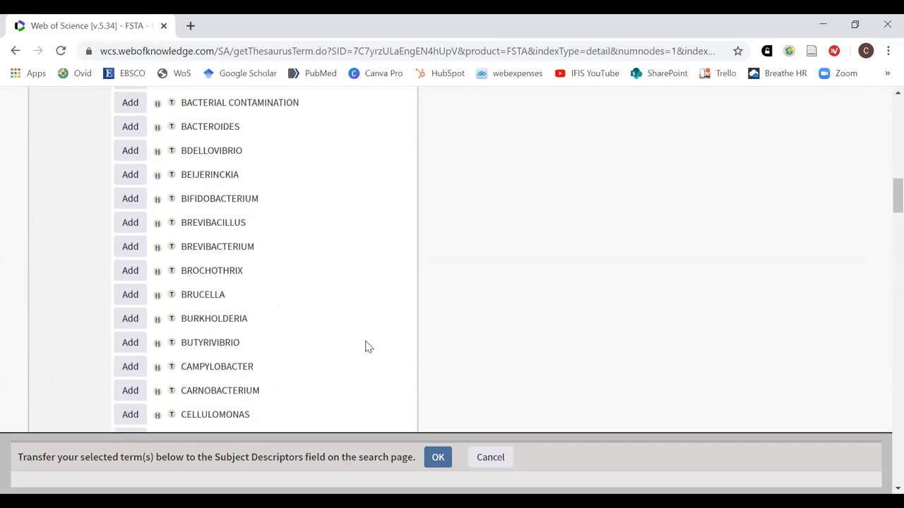
{"action": "scroll", "coordinate": [357, 344], "scroll_direction": "down", "scroll_amount": 2}
{"action": "scroll", "coordinate": [358, 345], "scroll_direction": "down", "scroll_amount": 1}
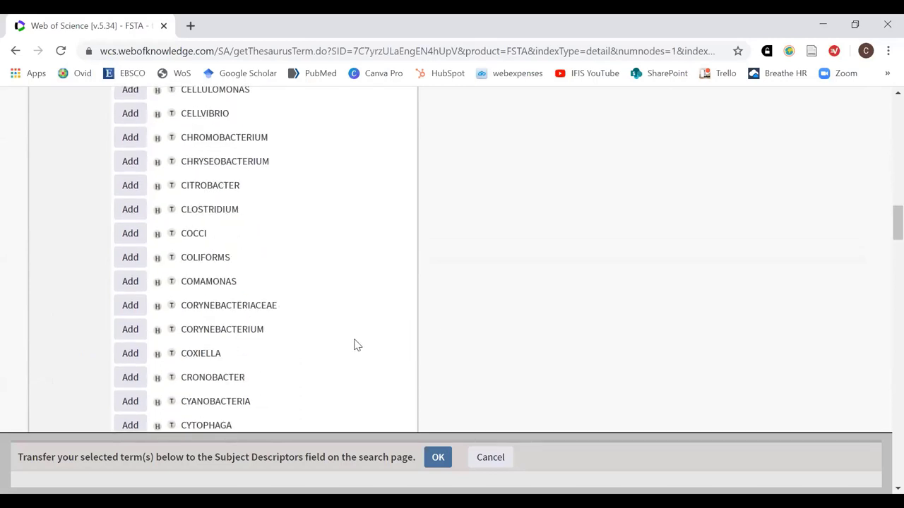
{"action": "scroll", "coordinate": [354, 343], "scroll_direction": "down", "scroll_amount": 2}
{"action": "scroll", "coordinate": [353, 338], "scroll_direction": "up", "scroll_amount": 15}
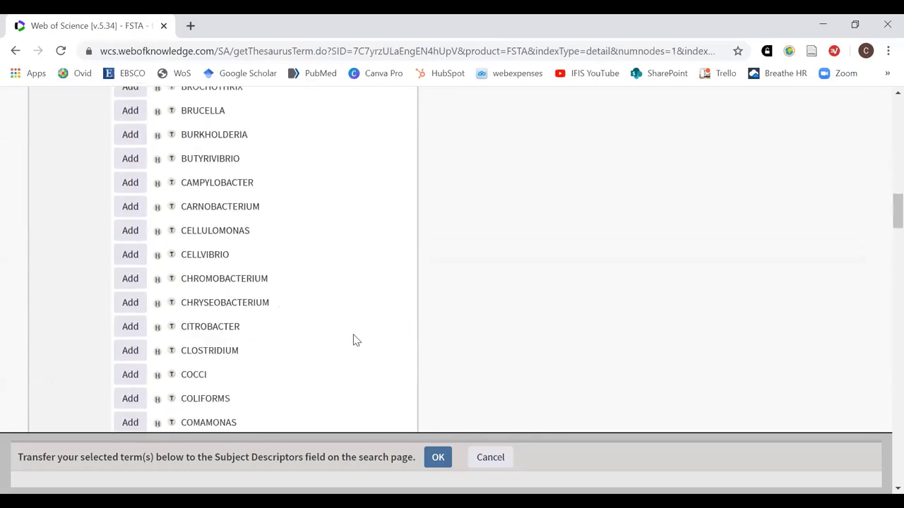
{"action": "scroll", "coordinate": [347, 335], "scroll_direction": "up", "scroll_amount": 1}
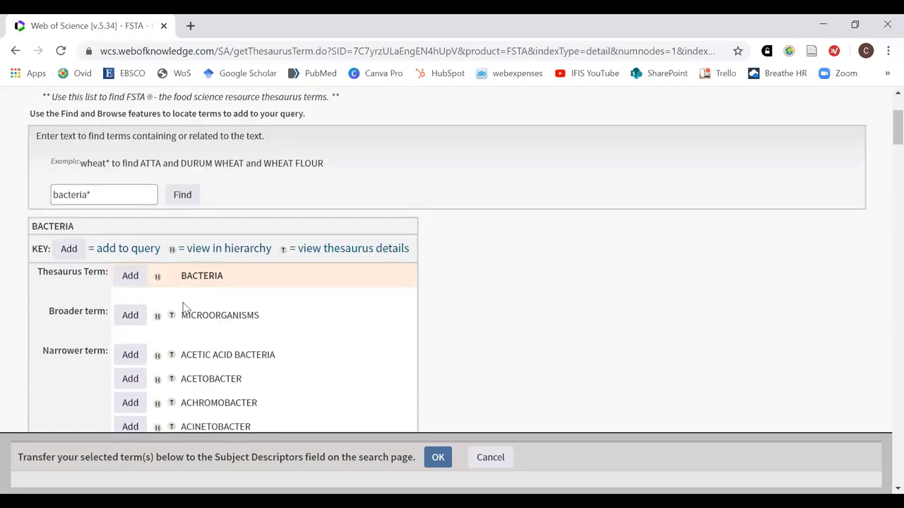
{"action": "left_click", "coordinate": [129, 277]}
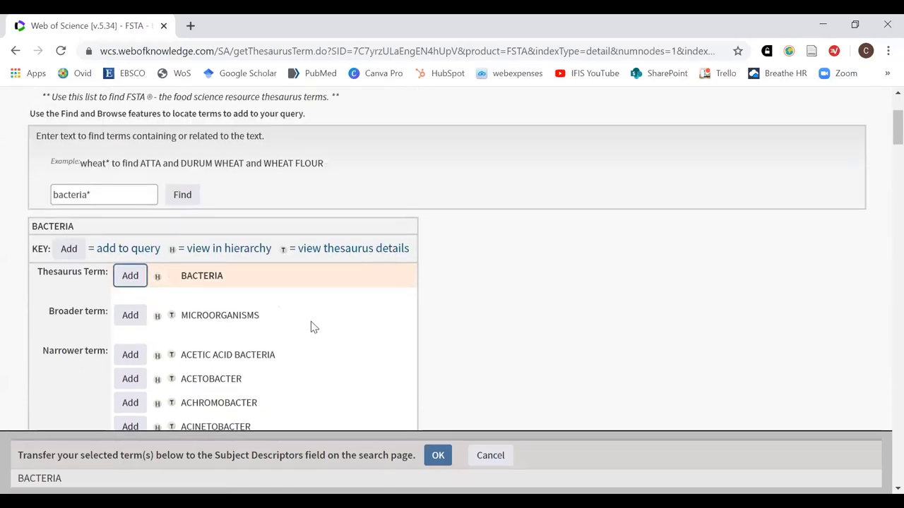
Add BACILLUS as well and transfer BACTERIA OR BACILLUS to the search form
{"action": "scroll", "coordinate": [345, 345], "scroll_direction": "down", "scroll_amount": 1}
{"action": "scroll", "coordinate": [349, 339], "scroll_direction": "down", "scroll_amount": 6}
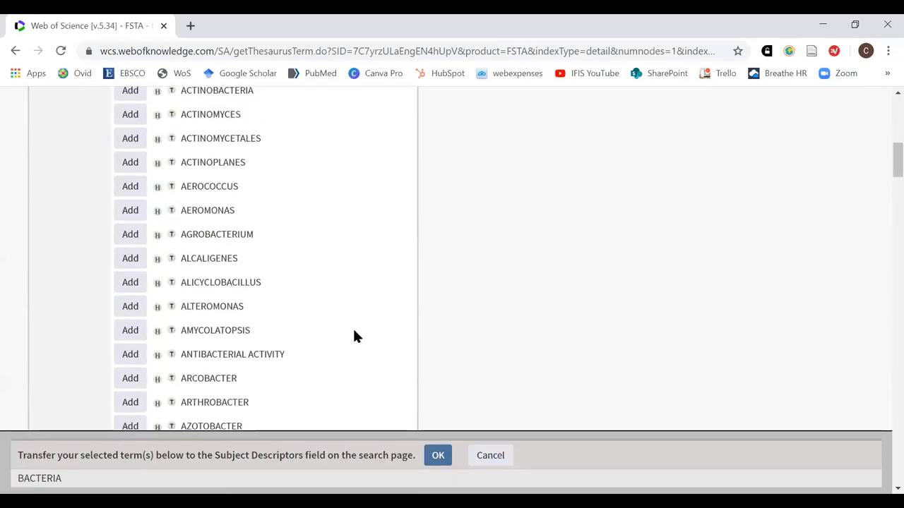
{"action": "scroll", "coordinate": [353, 334], "scroll_direction": "down", "scroll_amount": 1}
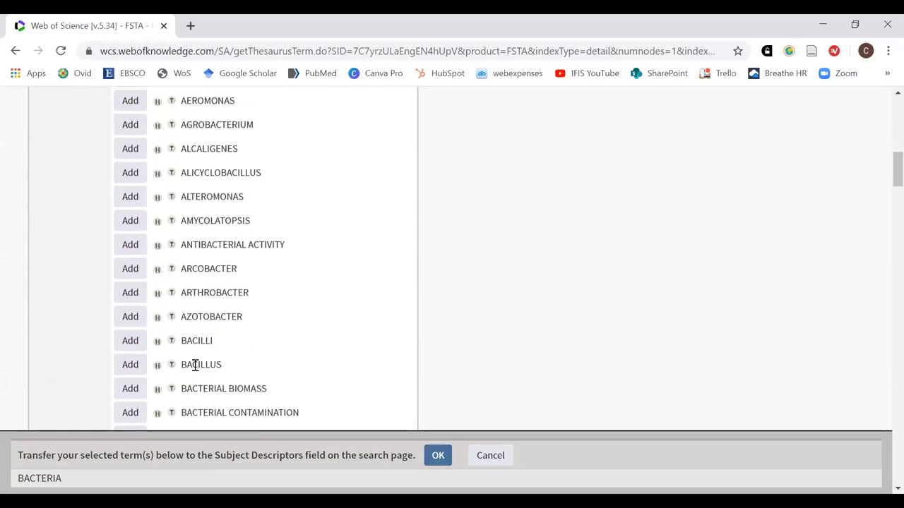
{"action": "left_click", "coordinate": [129, 366]}
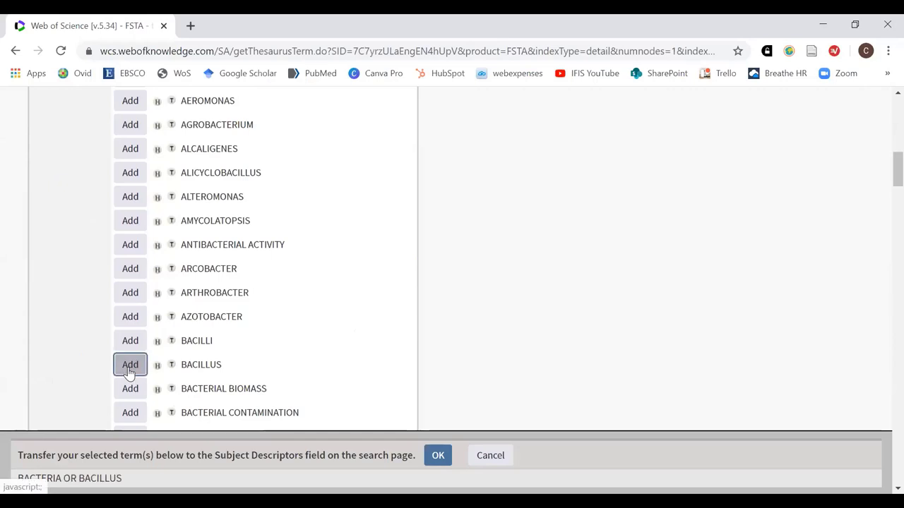
{"action": "left_click", "coordinate": [434, 462]}
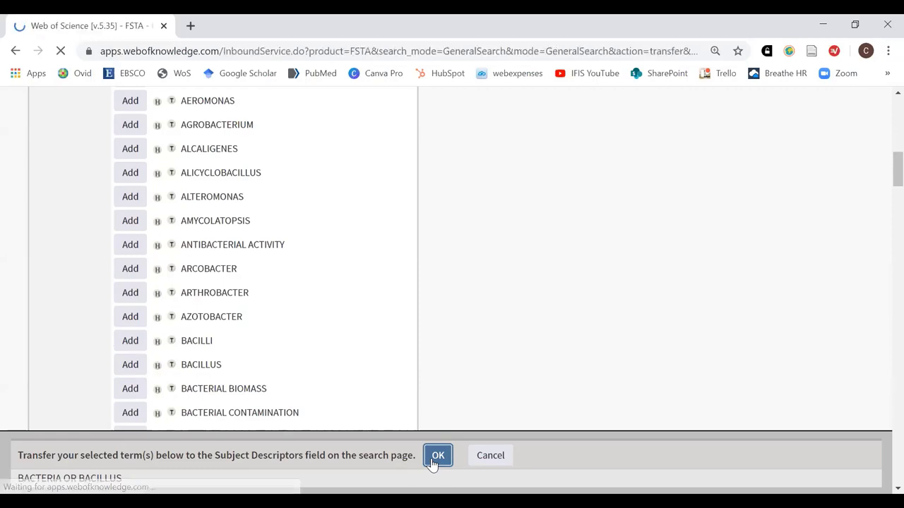
Check the four Descriptors rows, from SOY SAUCES to BACTERIA OR BACILLUS, on the reloaded form
{"action": "scroll", "coordinate": [664, 423], "scroll_direction": "down", "scroll_amount": 2}
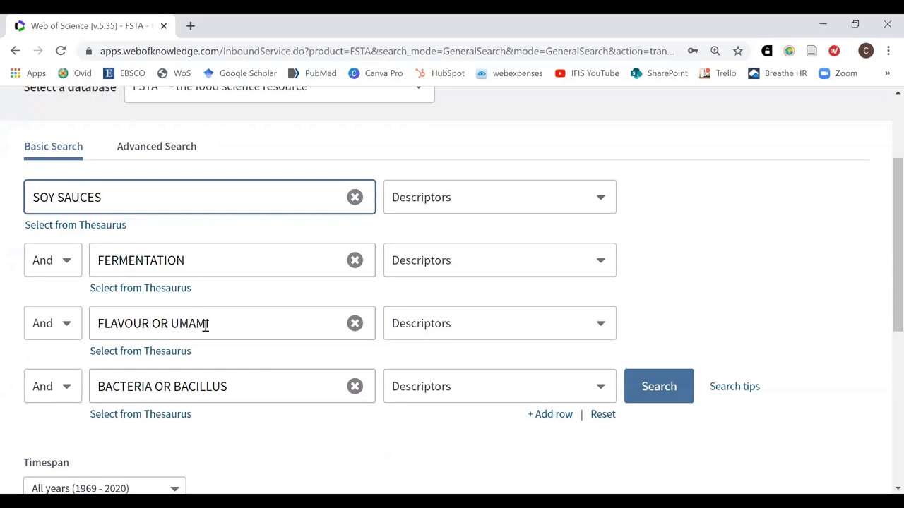
{"action": "double_click", "coordinate": [167, 325]}
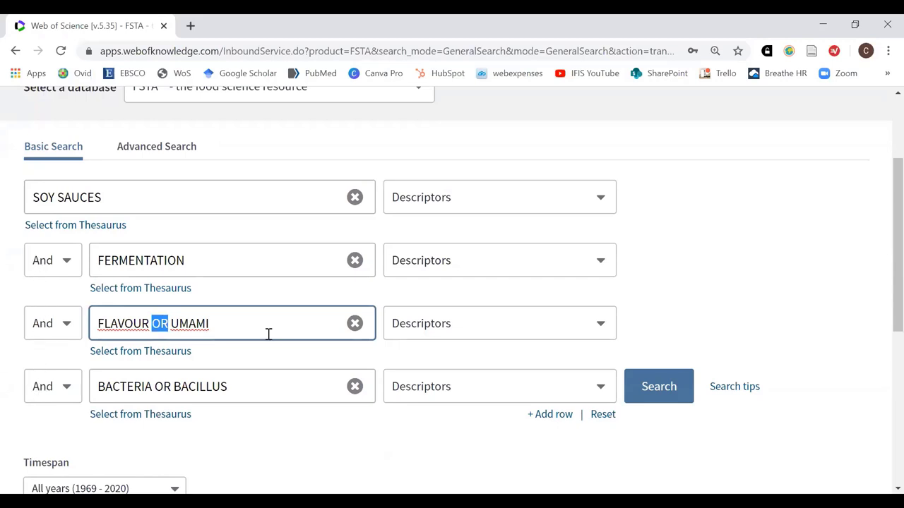
{"action": "left_click", "coordinate": [266, 302]}
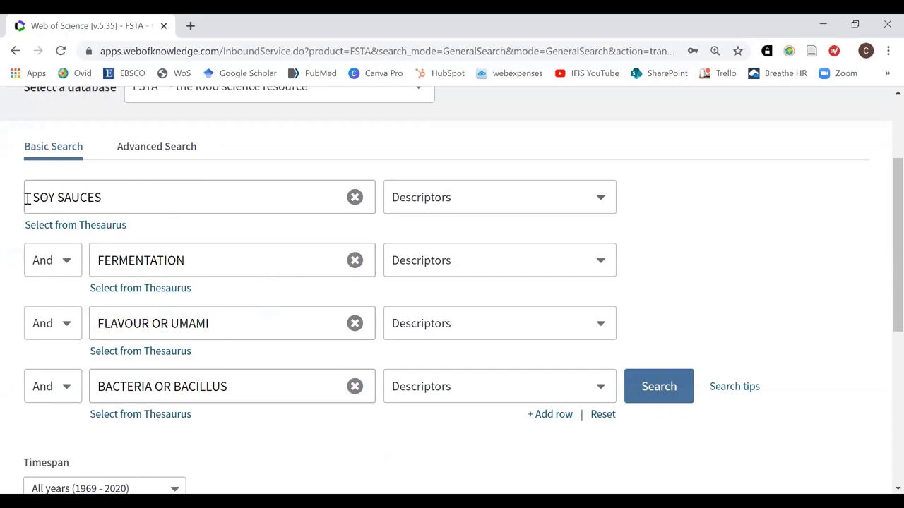
{"action": "left_click_drag", "start_coordinate": [38, 198], "coordinate": [106, 198]}
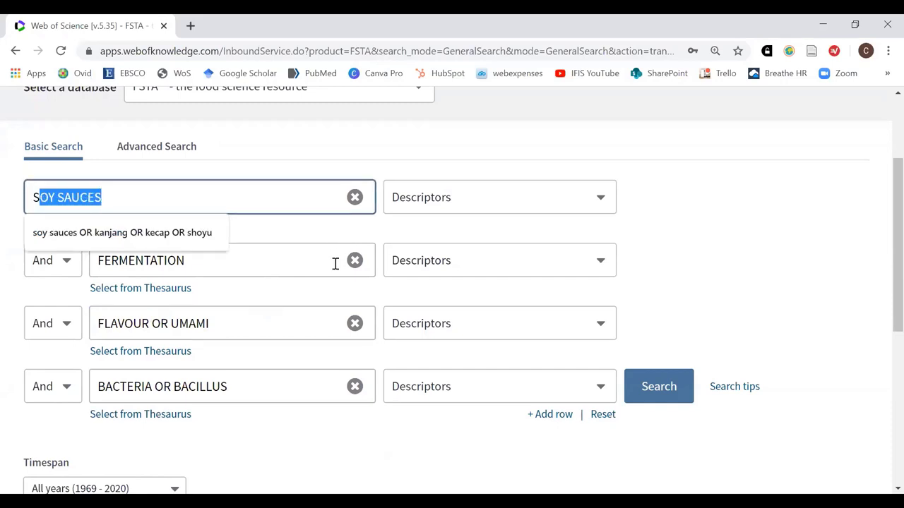
{"action": "left_click", "coordinate": [299, 238]}
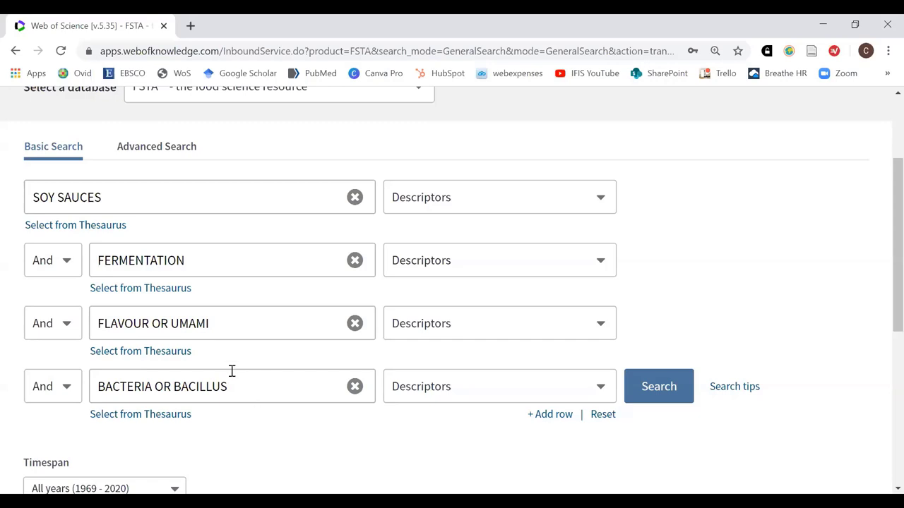
Run the four-row Descriptors search and scroll through the 13 FSTA results
{"action": "left_click", "coordinate": [651, 394]}
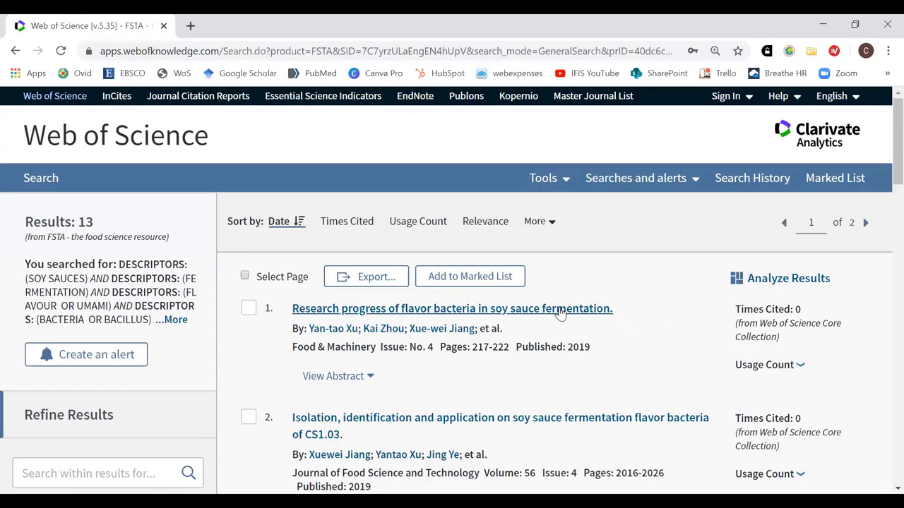
{"action": "scroll", "coordinate": [617, 314], "scroll_direction": "down", "scroll_amount": 2}
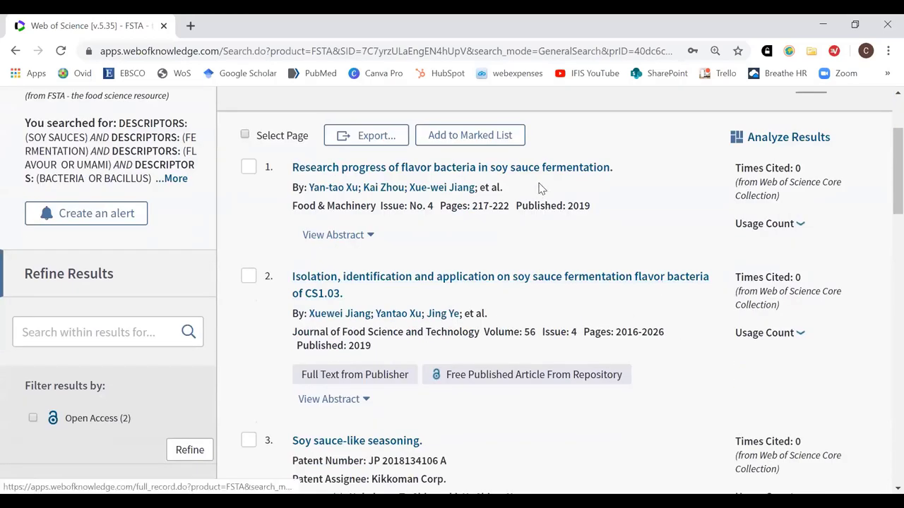
Open the 2019 record 'Research progress of flavor bacteria in soy sauce fermentation' and read its abstract
{"action": "left_click", "coordinate": [605, 170]}
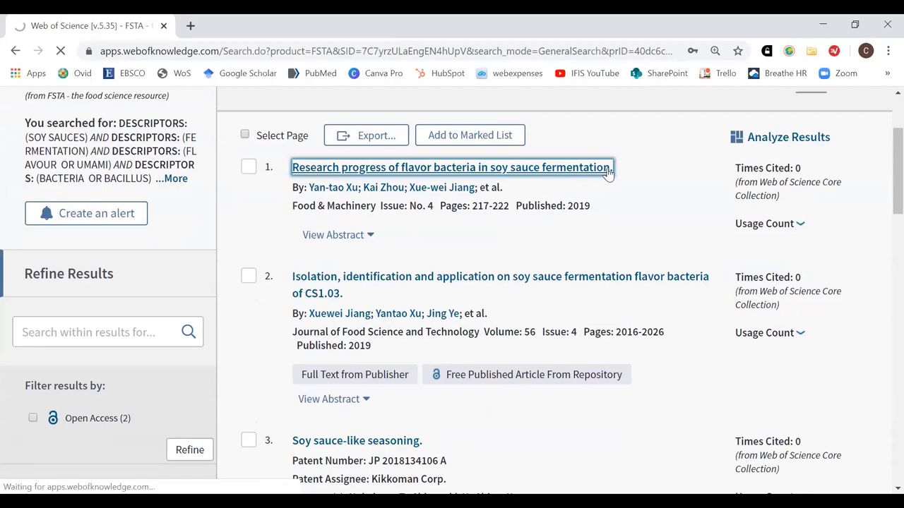
{"action": "scroll", "coordinate": [609, 233], "scroll_direction": "down", "scroll_amount": 3}
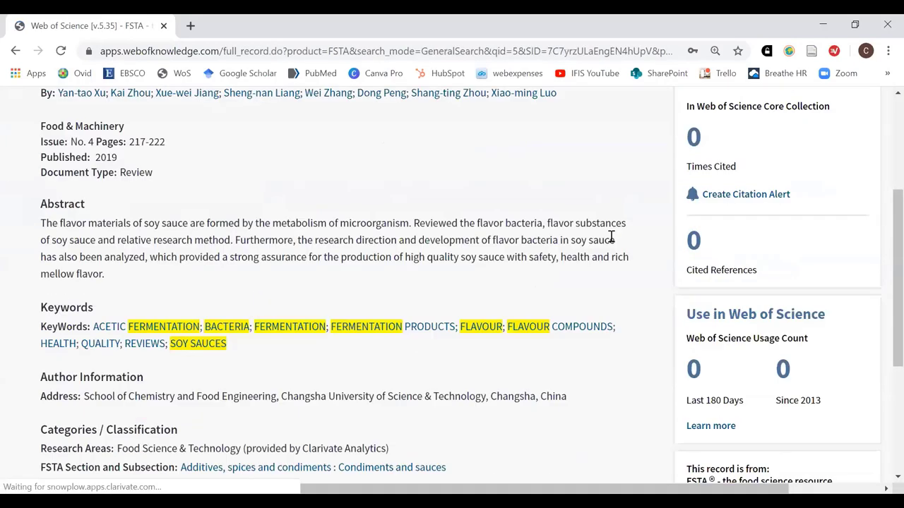
{"action": "scroll", "coordinate": [611, 237], "scroll_direction": "down", "scroll_amount": 1}
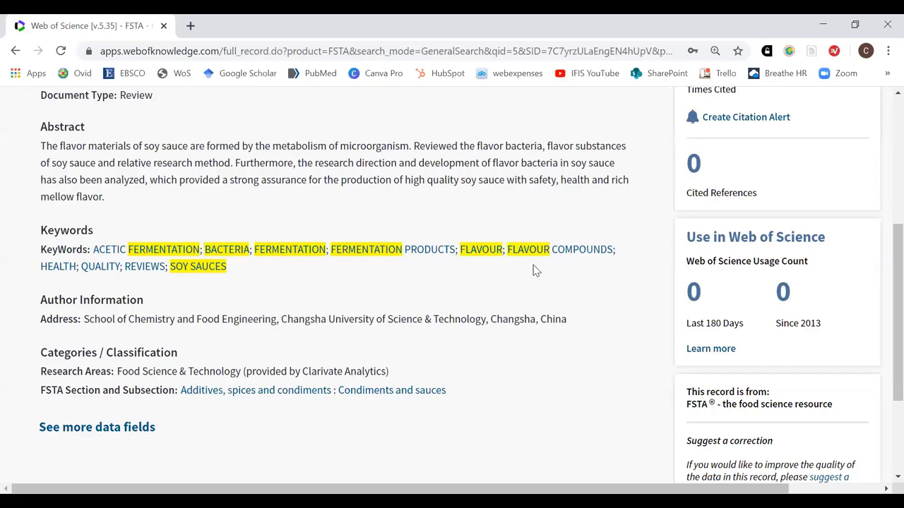
{"action": "scroll", "coordinate": [563, 258], "scroll_direction": "up", "scroll_amount": 4}
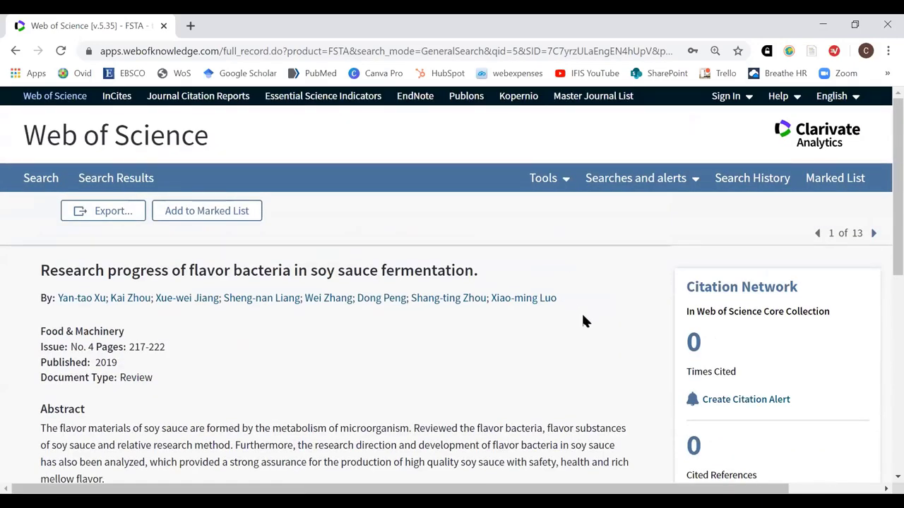
Return to the FSTA Basic Search form still holding the four Descriptors rows
{"action": "left_click", "coordinate": [31, 184]}
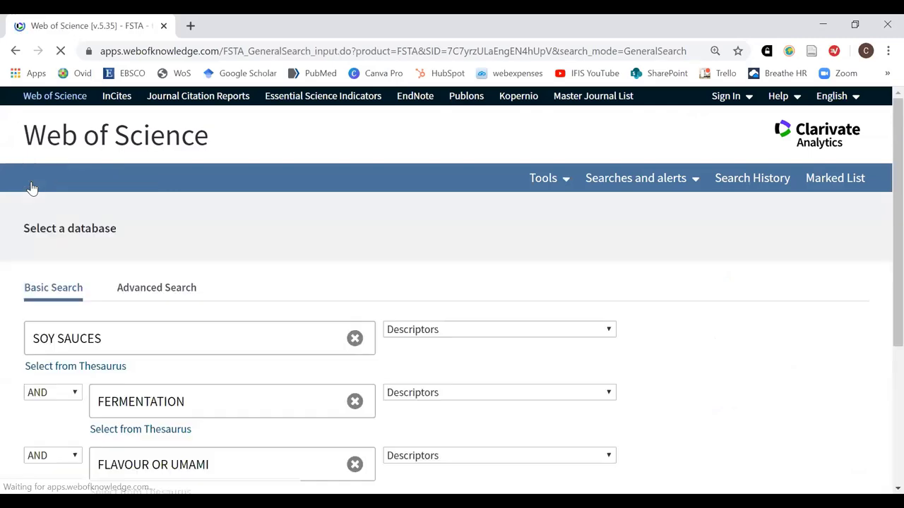
{"action": "scroll", "coordinate": [678, 286], "scroll_direction": "down", "scroll_amount": 1}
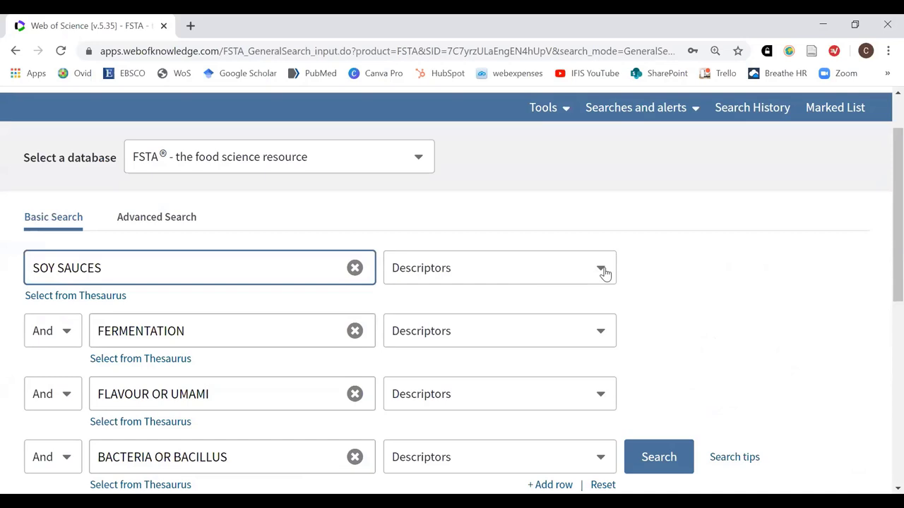
{"action": "left_click", "coordinate": [602, 271]}
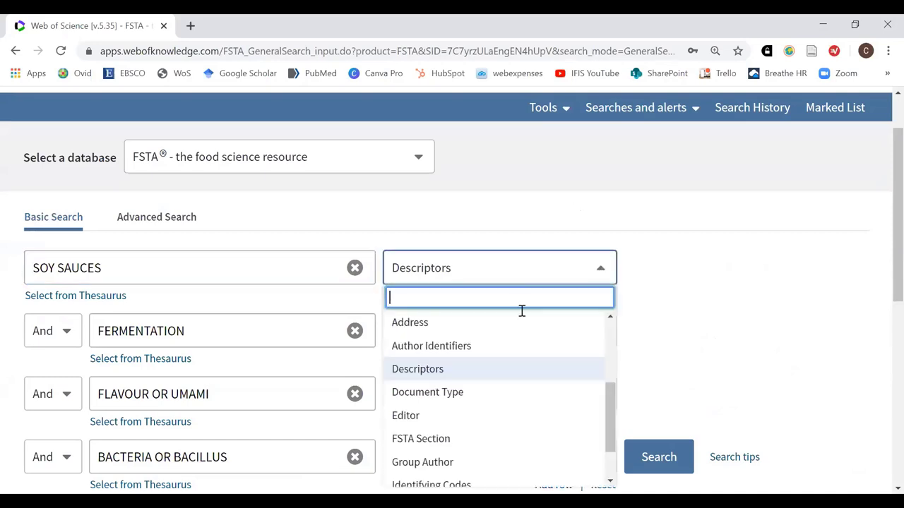
{"action": "scroll", "coordinate": [509, 345], "scroll_direction": "up", "scroll_amount": 4}
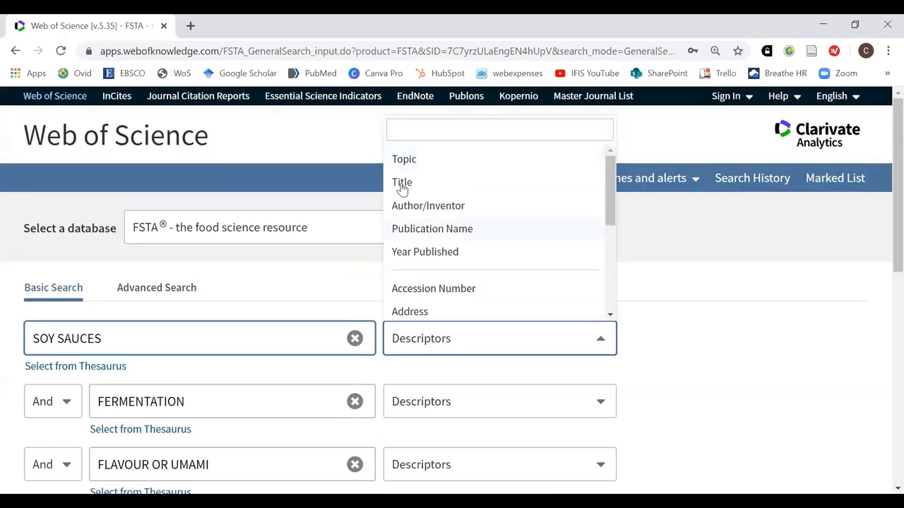
Make row 1 a Topic search for the quoted, truncated phrase "SOY SAUCE*"
{"action": "left_click", "coordinate": [403, 160]}
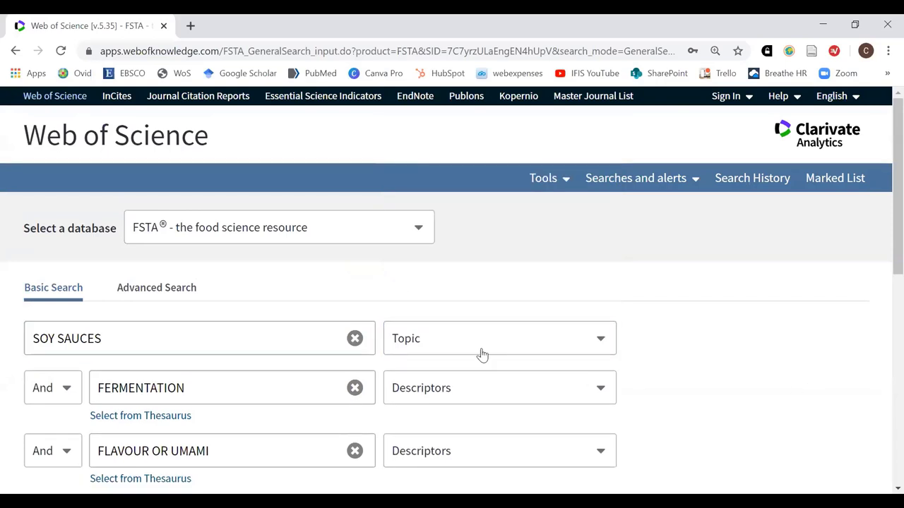
{"action": "left_click", "coordinate": [141, 337]}
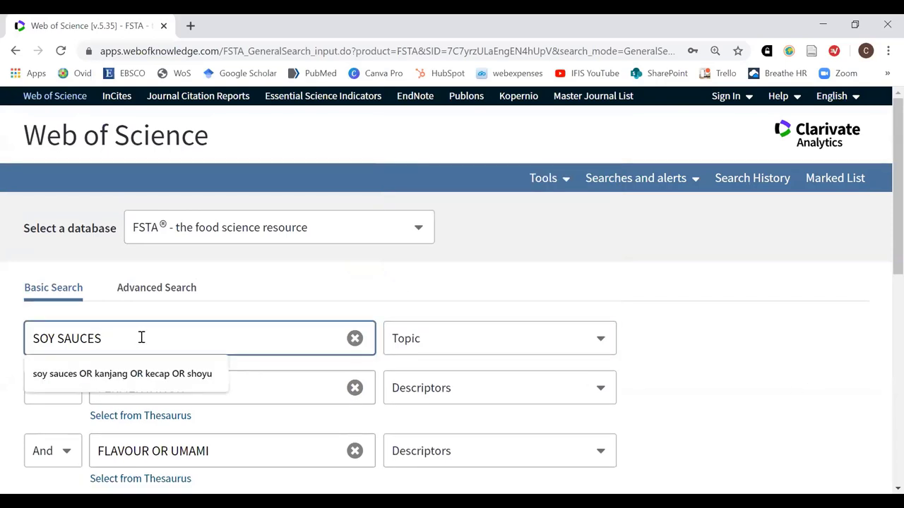
{"action": "type", "text": "\""}
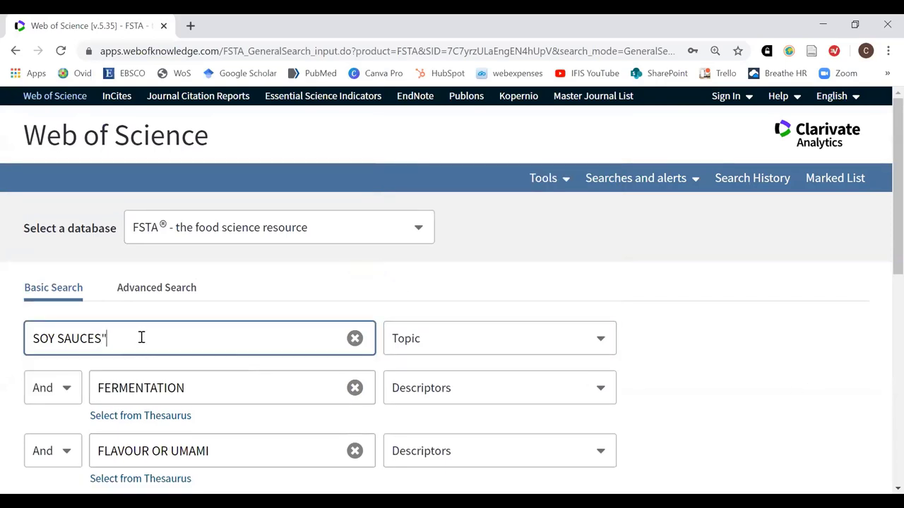
{"action": "key", "text": "ctrl+Left"}
{"action": "key", "text": "ctrl+Left"}
{"action": "type", "text": "\""}
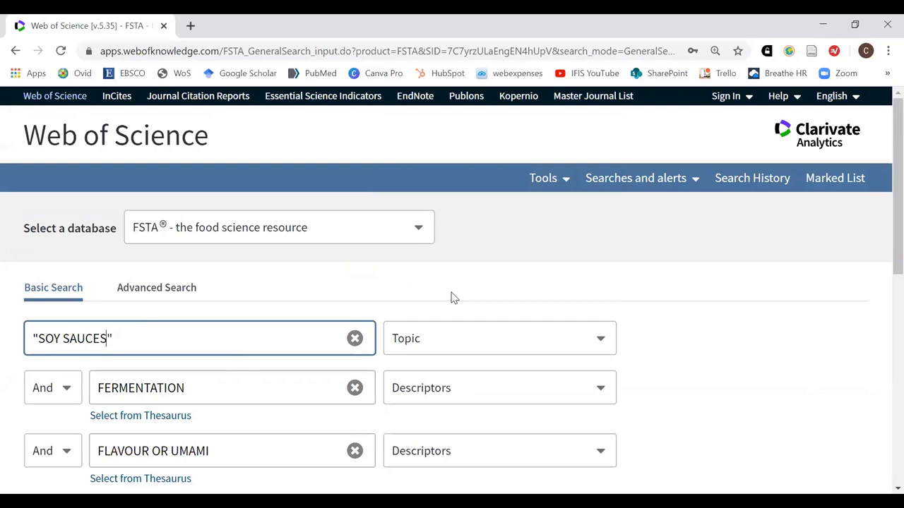
{"action": "key", "text": "BackSpace"}
{"action": "type", "text": "*"}
Truncate the second term from FERMENTATION to FERMENT*
{"action": "left_click", "coordinate": [235, 392]}
{"action": "key", "text": "BackSpace"}
{"action": "key", "text": "BackSpace"}
{"action": "key", "text": "BackSpace"}
{"action": "key", "text": "BackSpace"}
{"action": "key", "text": "BackSpace"}
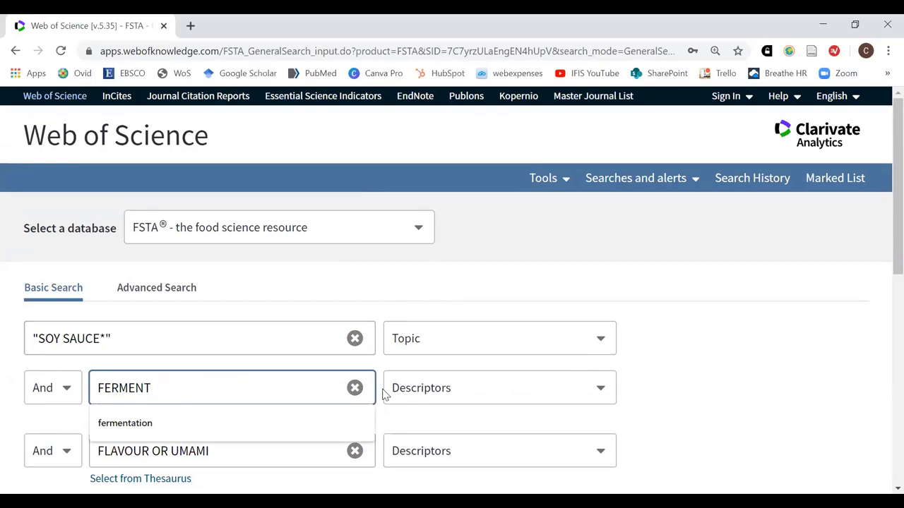
{"action": "type", "text": "*"}
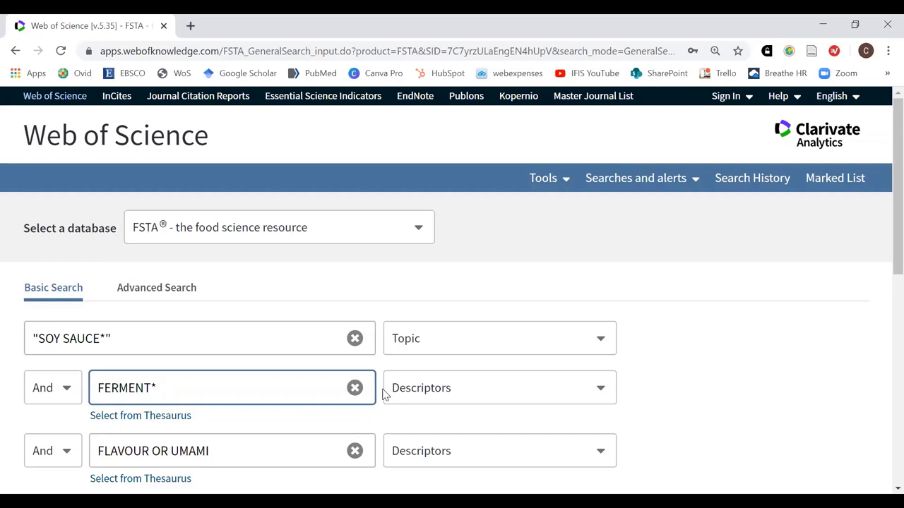
Switch row 2's search field from Descriptors to Topic
{"action": "left_click", "coordinate": [601, 392]}
{"action": "scroll", "coordinate": [575, 315], "scroll_direction": "up", "scroll_amount": 5}
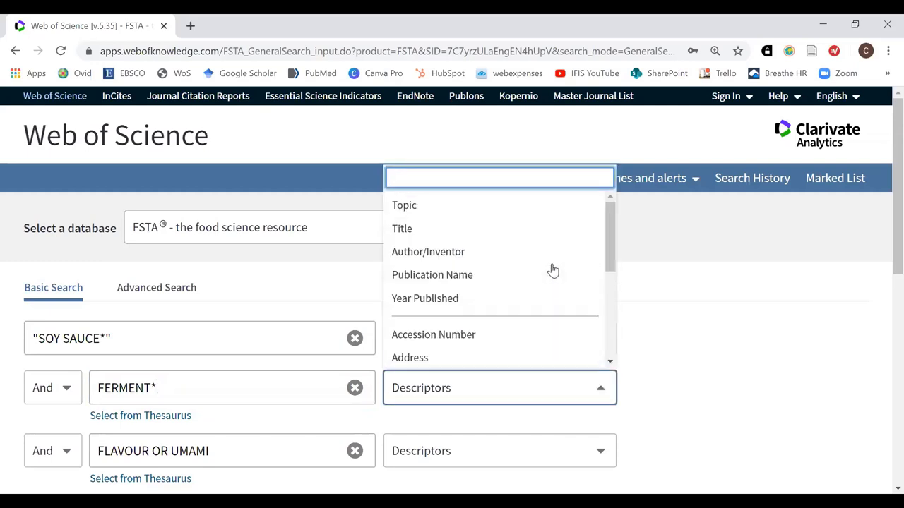
{"action": "left_click", "coordinate": [440, 210]}
{"action": "scroll", "coordinate": [760, 350], "scroll_direction": "down", "scroll_amount": 2}
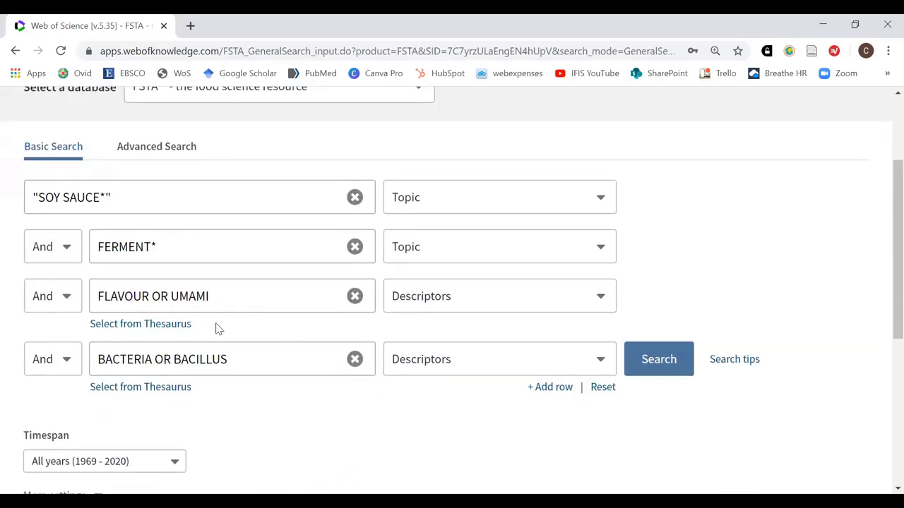
Change the third term to FLAVOUR* OR flavor* OR UMAMI
{"action": "left_click", "coordinate": [149, 295]}
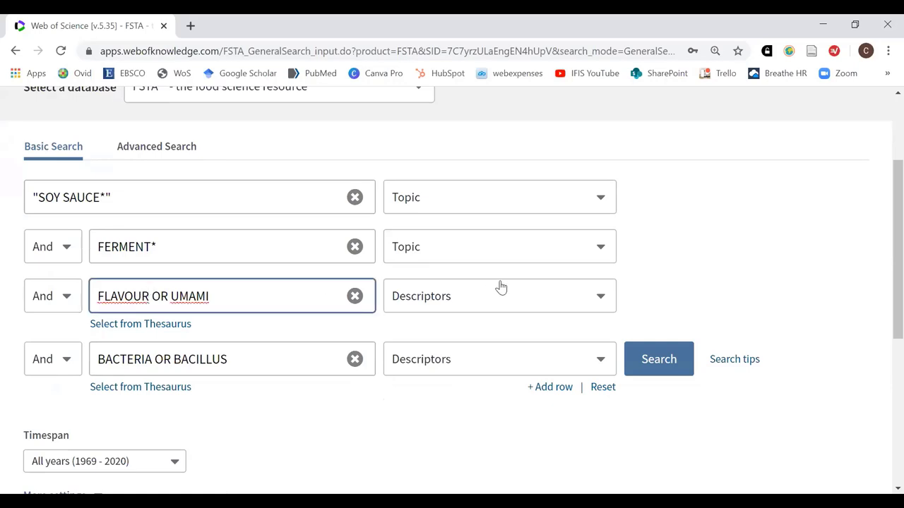
{"action": "type", "text": "*"}
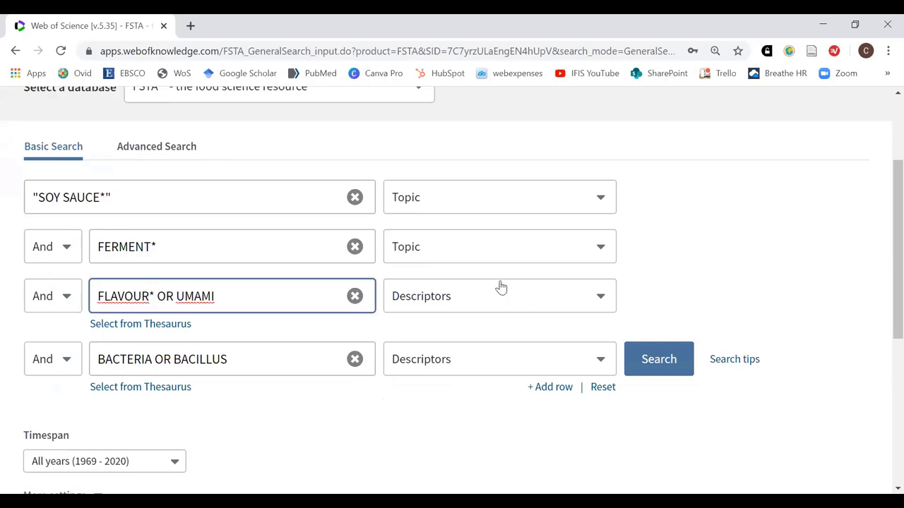
{"action": "type", "text": " OR"}
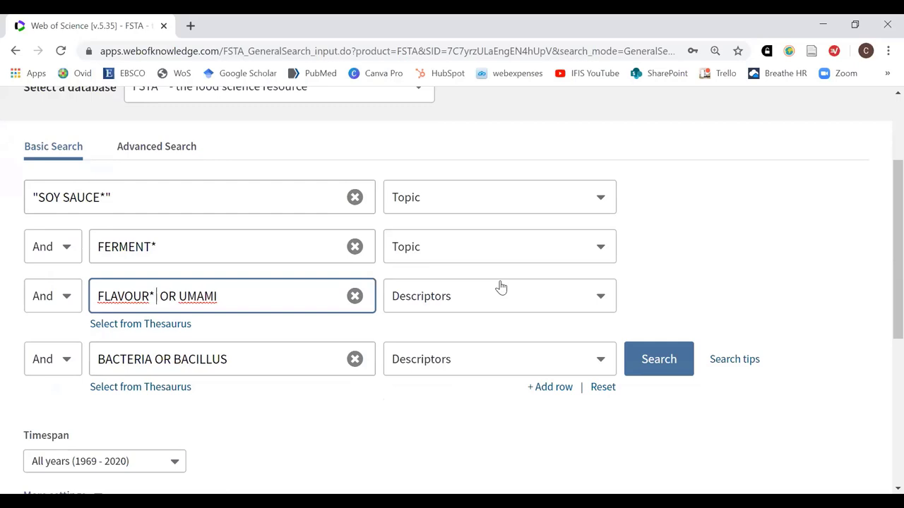
{"action": "type", "text": " flavor"}
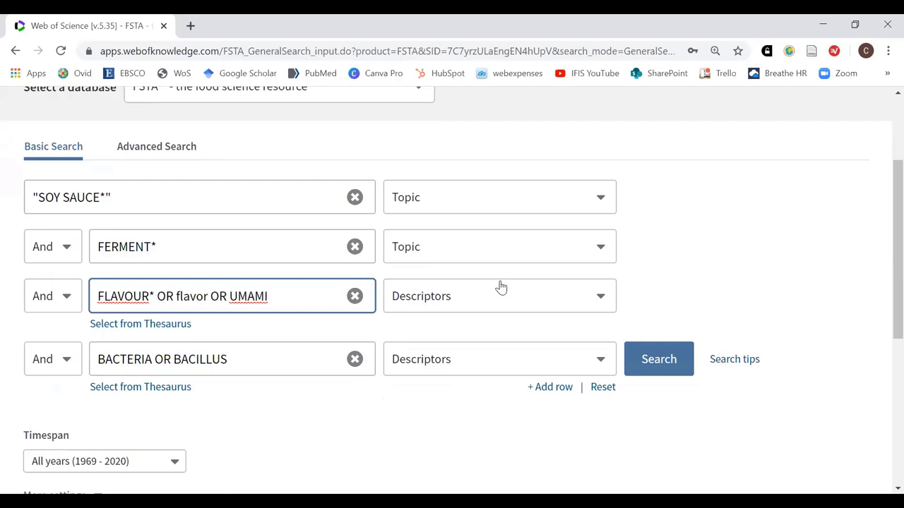
{"action": "type", "text": "*"}
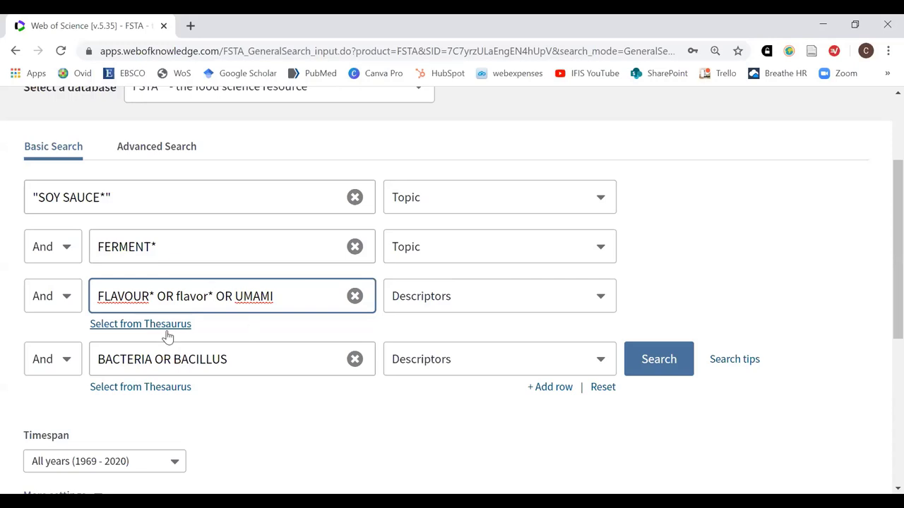
{"action": "left_click", "coordinate": [355, 353]}
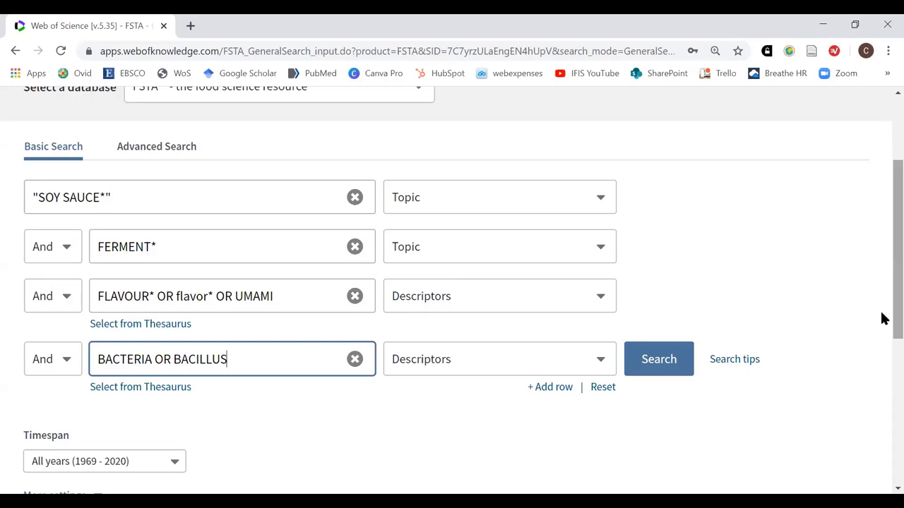
Set rows 3 and 4 to Topic and run the search, returning 75 FSTA results
{"action": "left_click", "coordinate": [600, 298]}
{"action": "scroll", "coordinate": [494, 356], "scroll_direction": "up", "scroll_amount": 2}
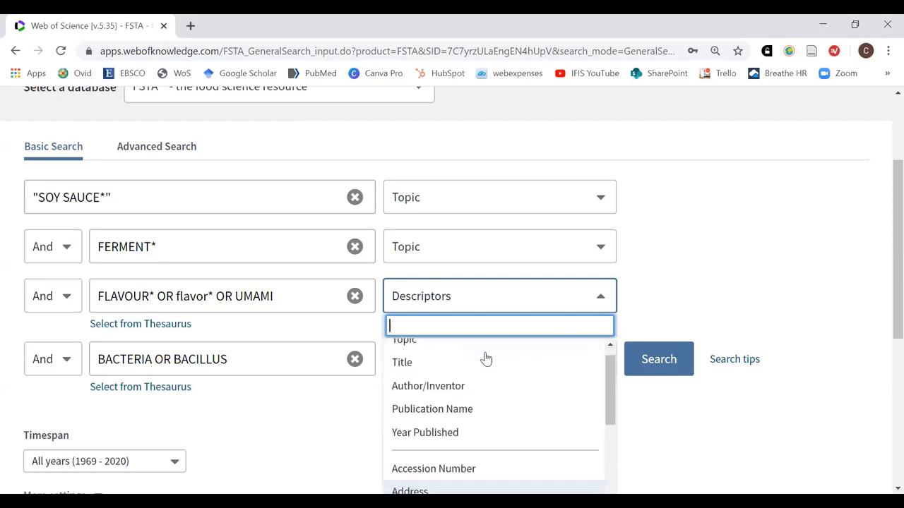
{"action": "scroll", "coordinate": [587, 356], "scroll_direction": "up", "scroll_amount": 1}
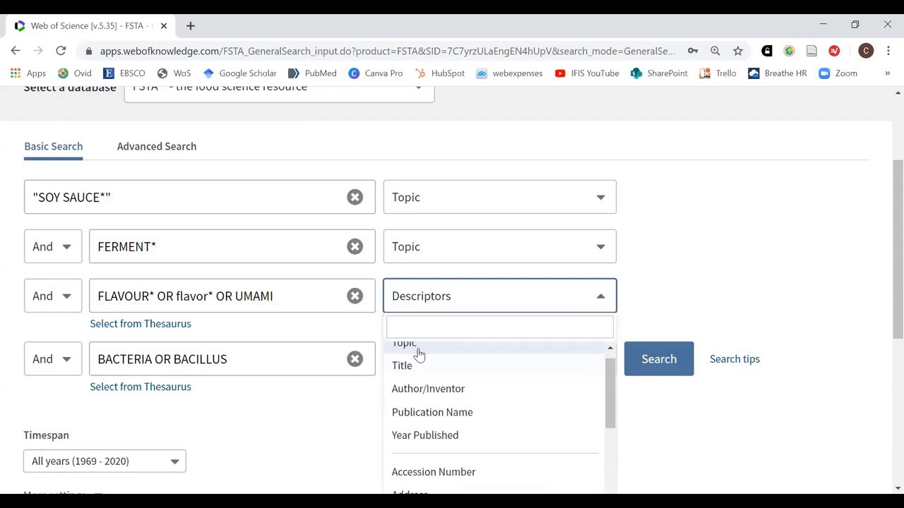
{"action": "left_click", "coordinate": [407, 347]}
{"action": "left_click", "coordinate": [599, 350]}
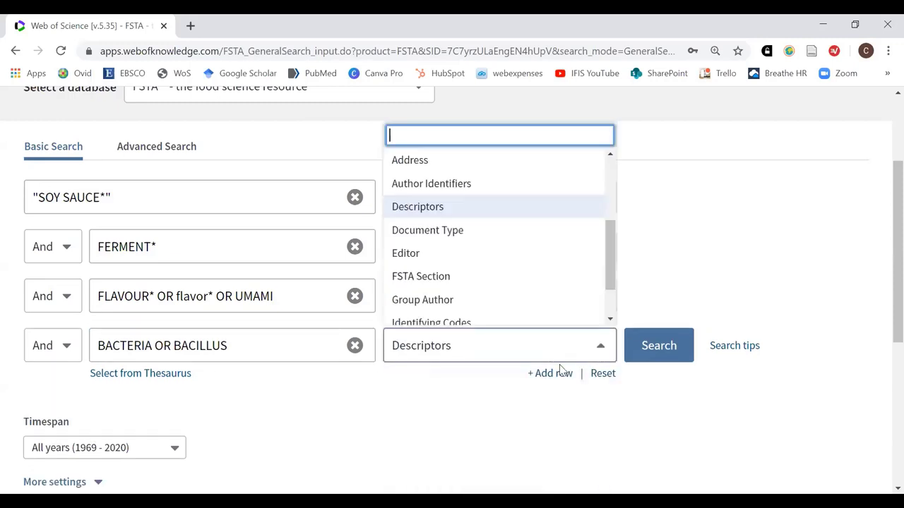
{"action": "scroll", "coordinate": [494, 254], "scroll_direction": "up", "scroll_amount": 3}
{"action": "left_click", "coordinate": [416, 166]}
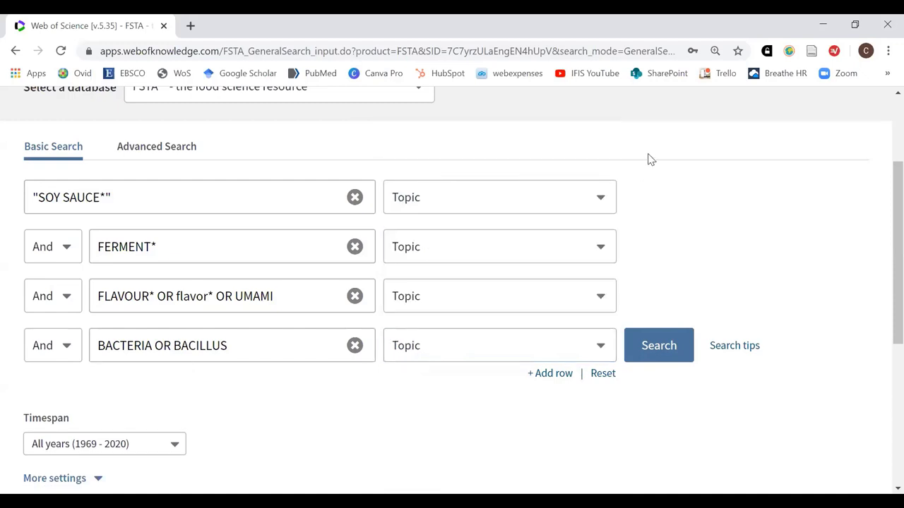
{"action": "left_click", "coordinate": [655, 347]}
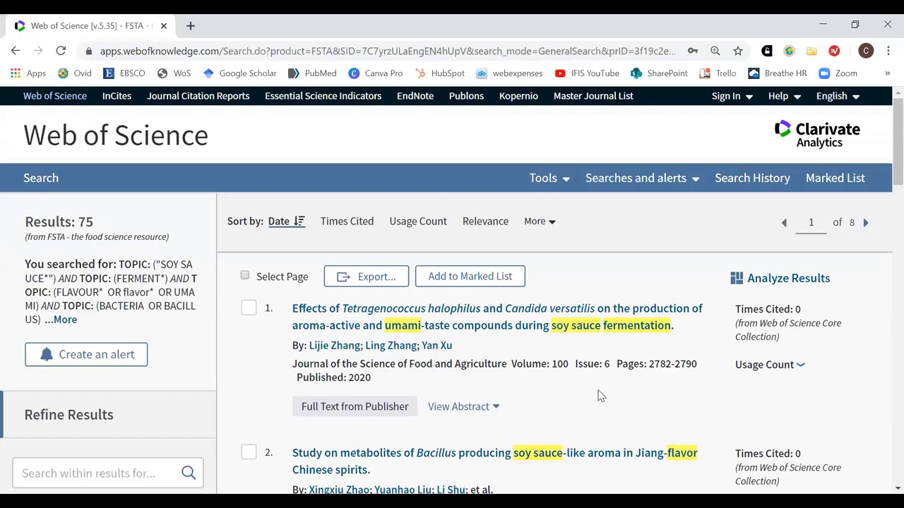
Scroll down to the first of the 75 results, including the 2020 Bacillus study
{"action": "scroll", "coordinate": [596, 394], "scroll_direction": "down", "scroll_amount": 1}
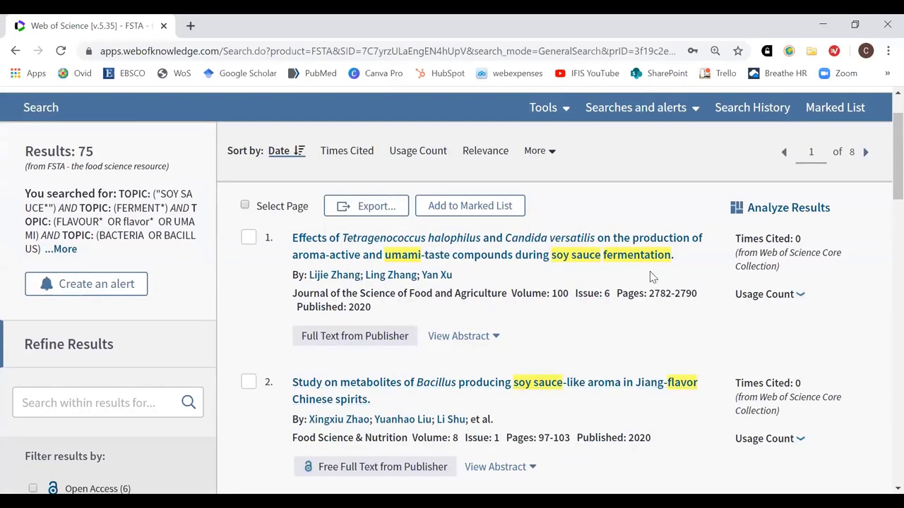
Open result 1, the 2020 soy sauce fermentation review, and read its abstract
{"action": "left_click", "coordinate": [635, 256]}
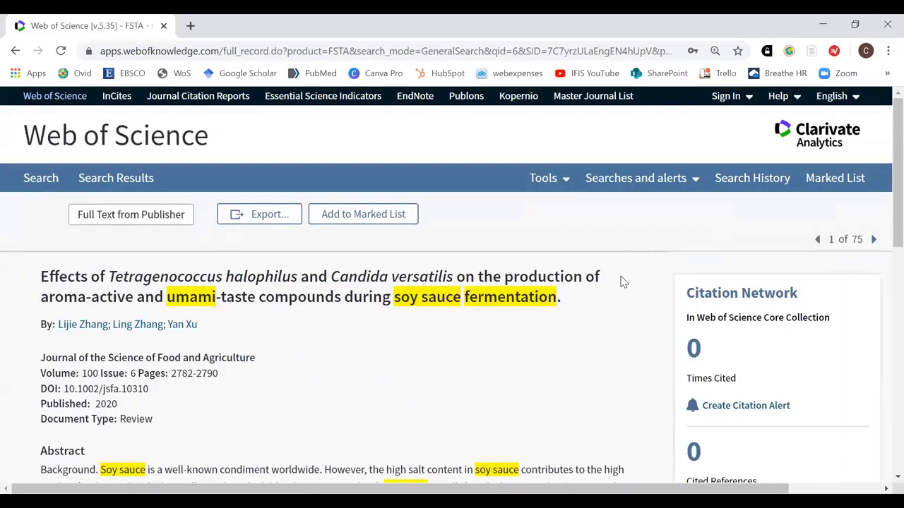
{"action": "scroll", "coordinate": [605, 309], "scroll_direction": "down", "scroll_amount": 4}
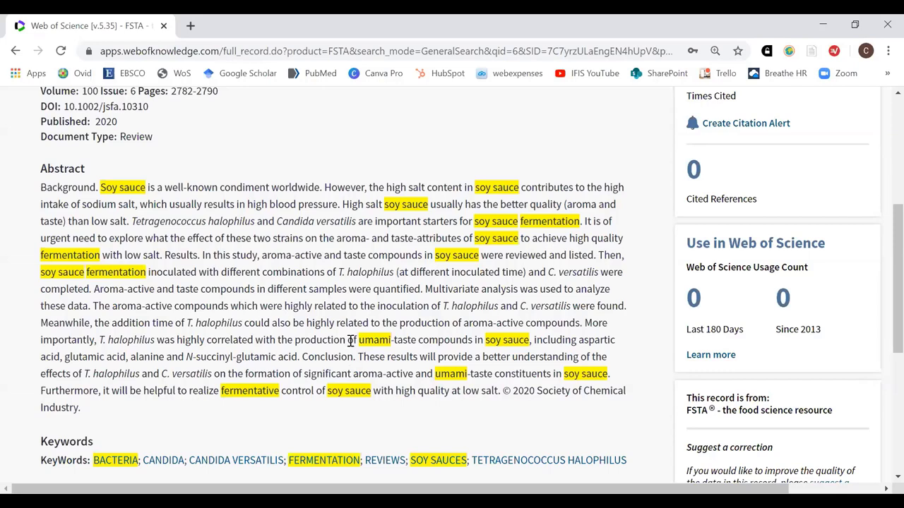
Leave the article record and open the FSTA Advanced Search form with its empty query box
{"action": "scroll", "coordinate": [377, 312], "scroll_direction": "up", "scroll_amount": 1}
{"action": "scroll", "coordinate": [388, 325], "scroll_direction": "up", "scroll_amount": 2}
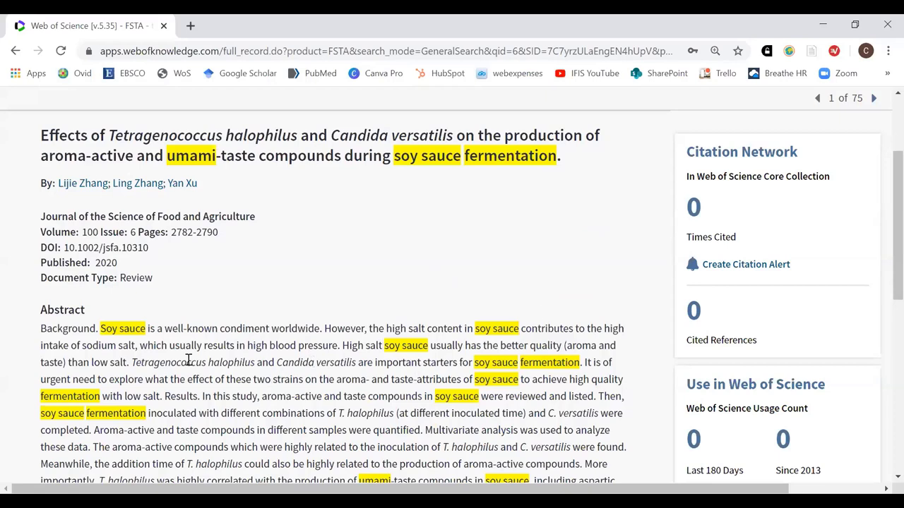
{"action": "scroll", "coordinate": [49, 446], "scroll_direction": "up", "scroll_amount": 2}
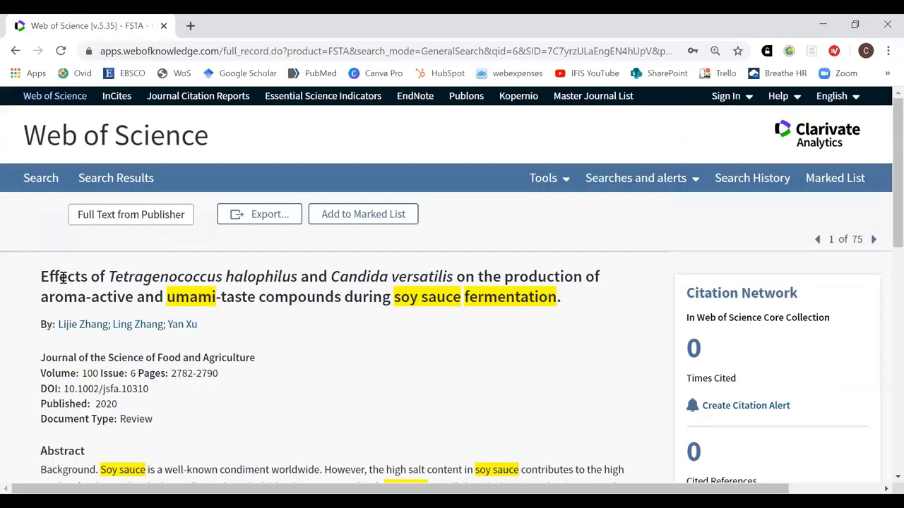
{"action": "left_click", "coordinate": [46, 185]}
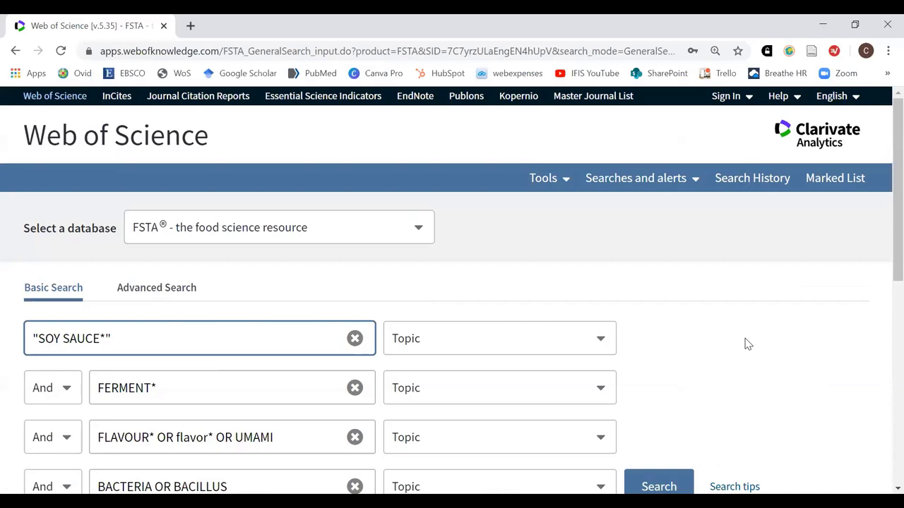
{"action": "left_click", "coordinate": [125, 288]}
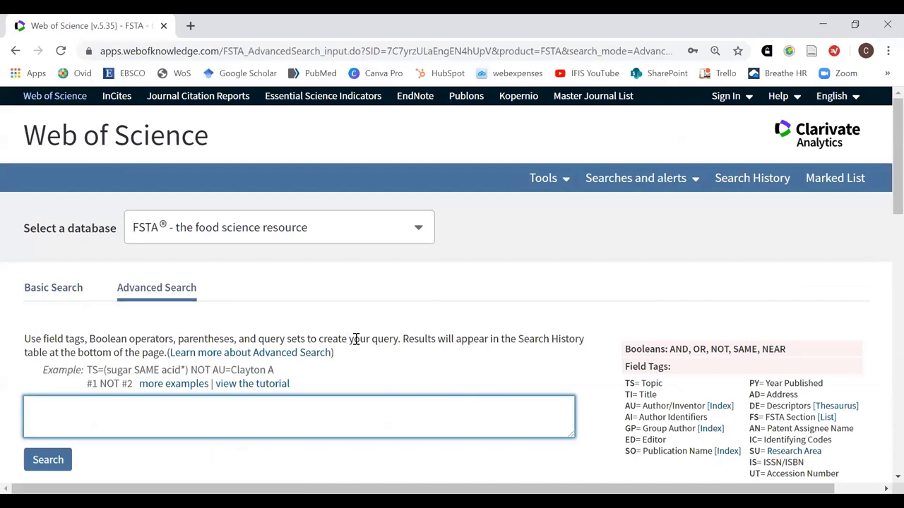
{"action": "scroll", "coordinate": [605, 359], "scroll_direction": "down", "scroll_amount": 6}
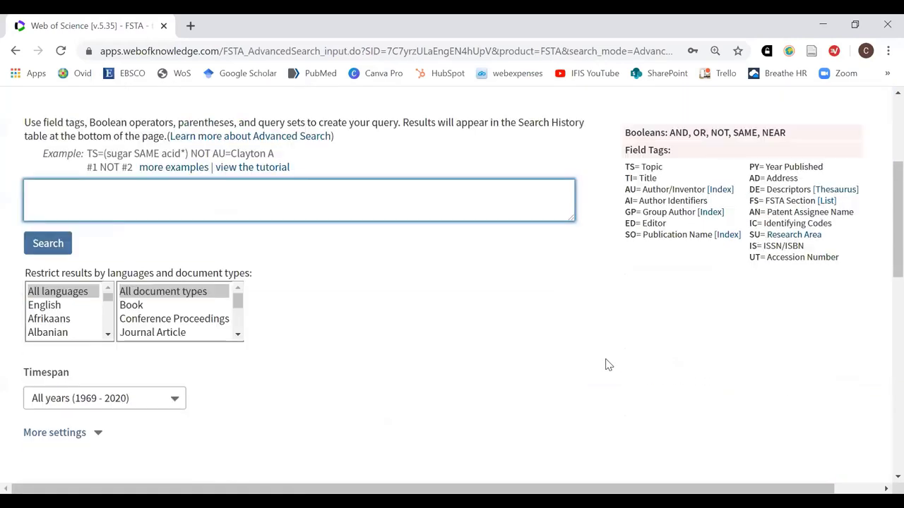
{"action": "scroll", "coordinate": [703, 361], "scroll_direction": "down", "scroll_amount": 2}
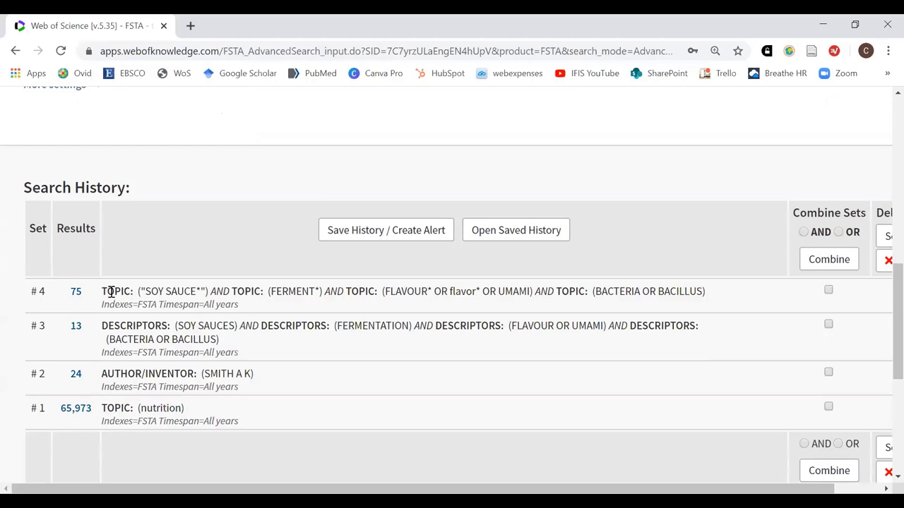
{"action": "left_click_drag", "start_coordinate": [111, 290], "coordinate": [294, 305]}
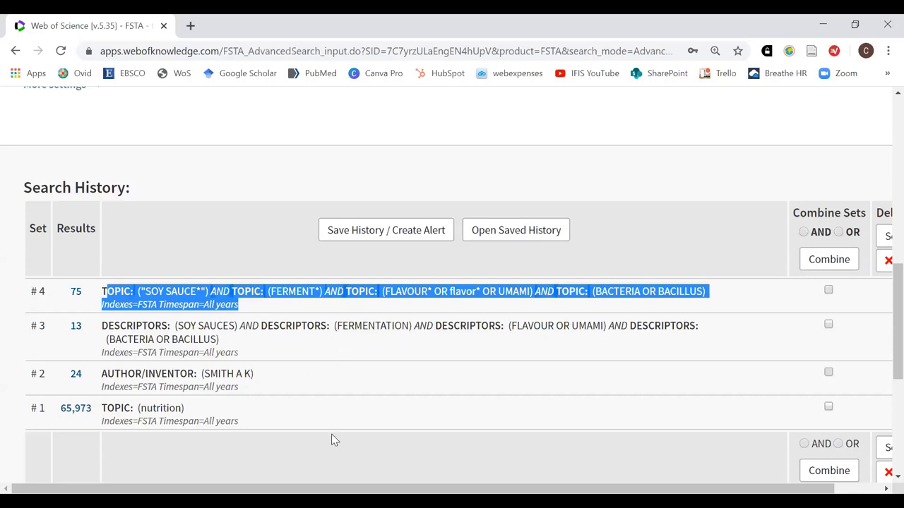
{"action": "scroll", "coordinate": [334, 433], "scroll_direction": "up", "scroll_amount": 1}
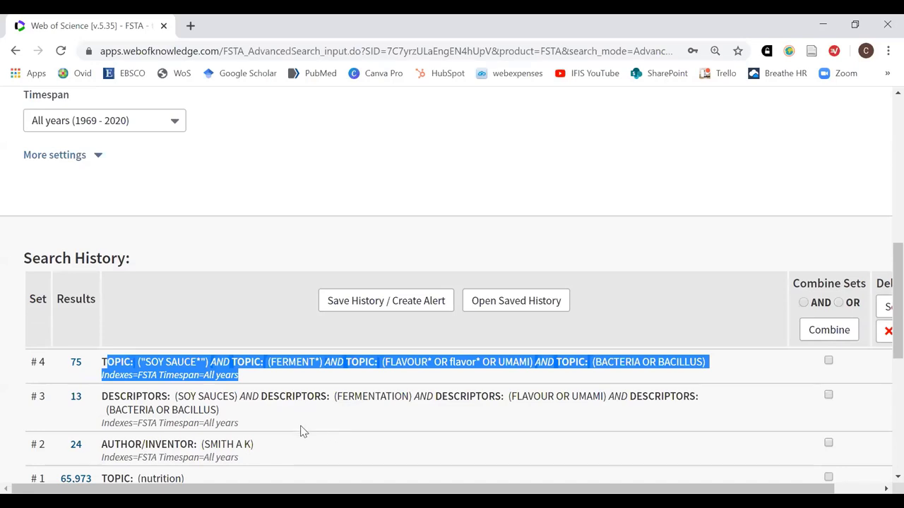
{"action": "scroll", "coordinate": [303, 429], "scroll_direction": "up", "scroll_amount": 1}
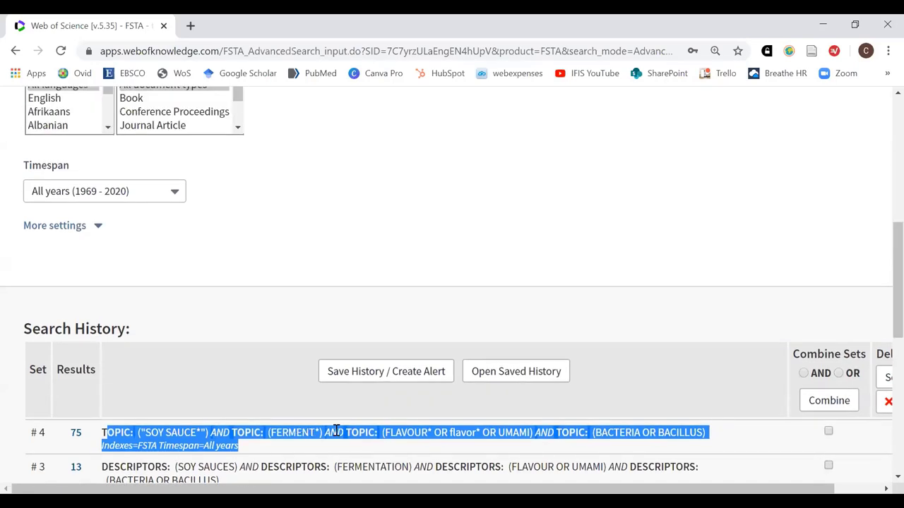
{"action": "scroll", "coordinate": [299, 430], "scroll_direction": "down", "scroll_amount": 1}
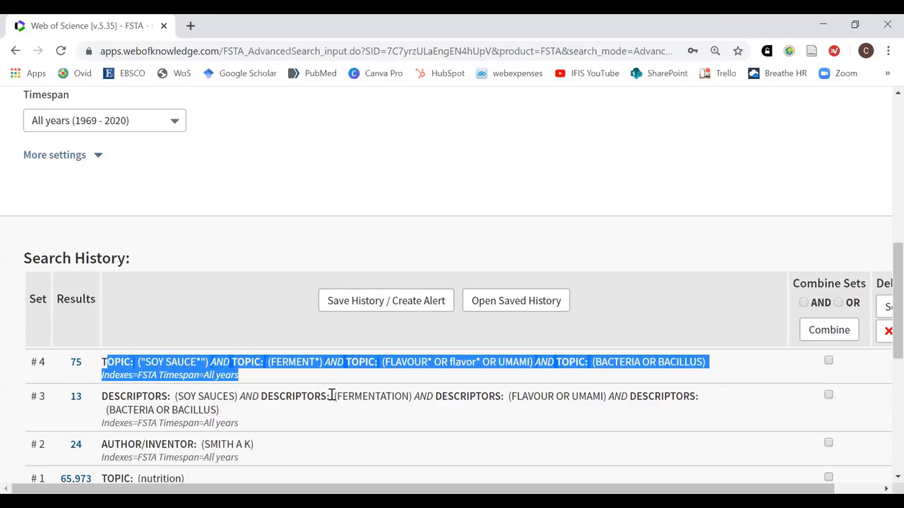
{"action": "scroll", "coordinate": [325, 397], "scroll_direction": "up", "scroll_amount": 5}
{"action": "left_click", "coordinate": [121, 269]}
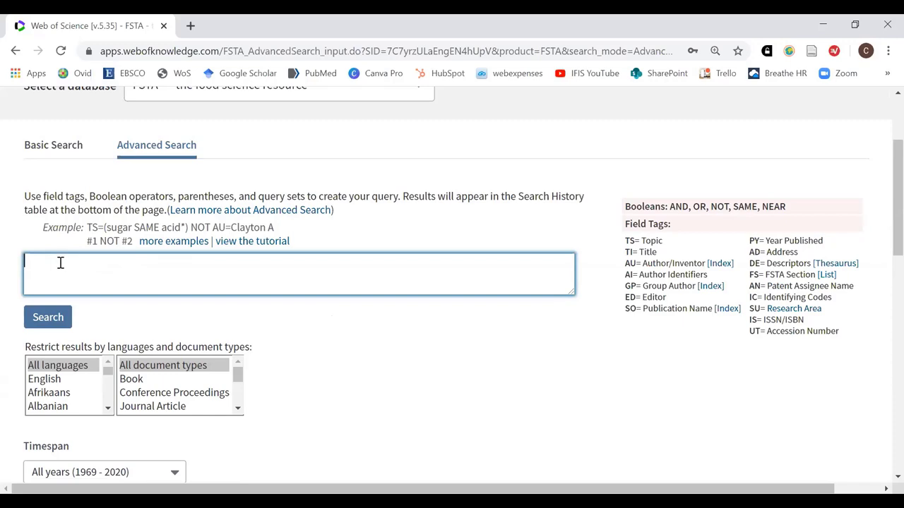
Run the advanced query '#4 NOT #3' and open set #5's 62 results
{"action": "type", "text": "#4 NOT #3"}
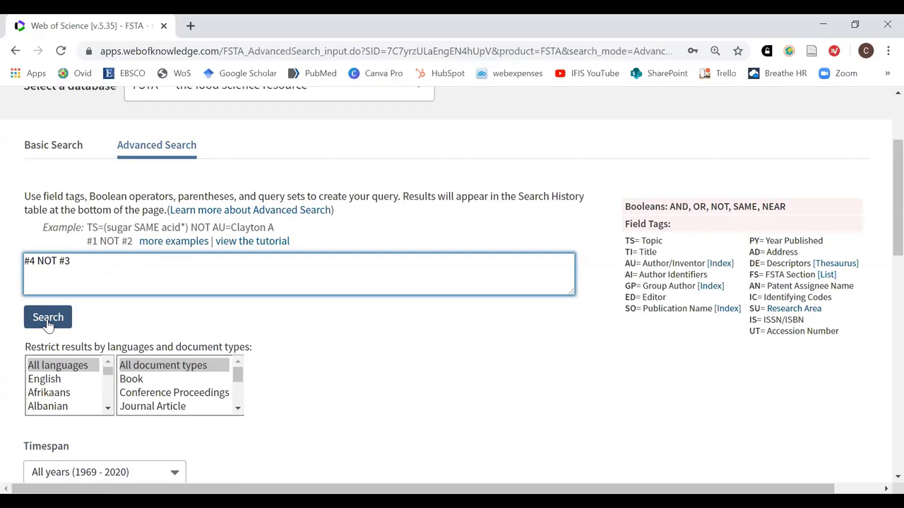
{"action": "left_click", "coordinate": [48, 319]}
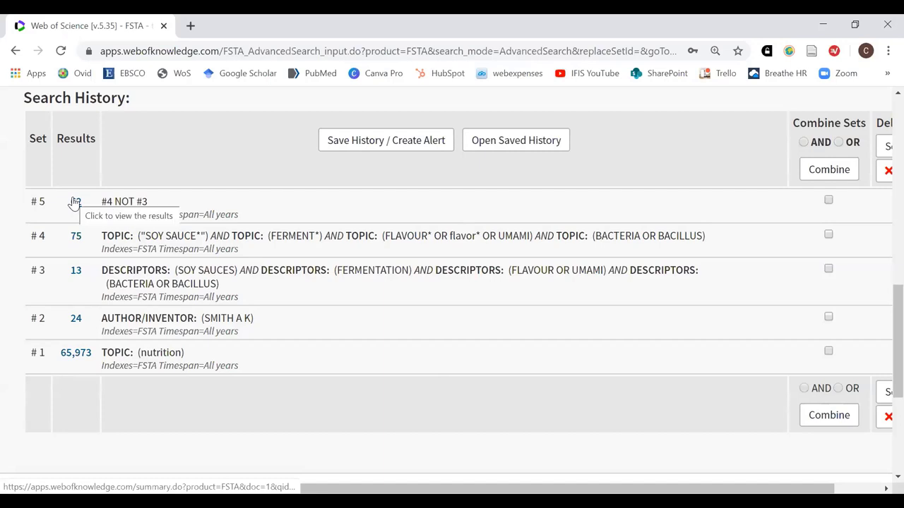
{"action": "left_click", "coordinate": [76, 202]}
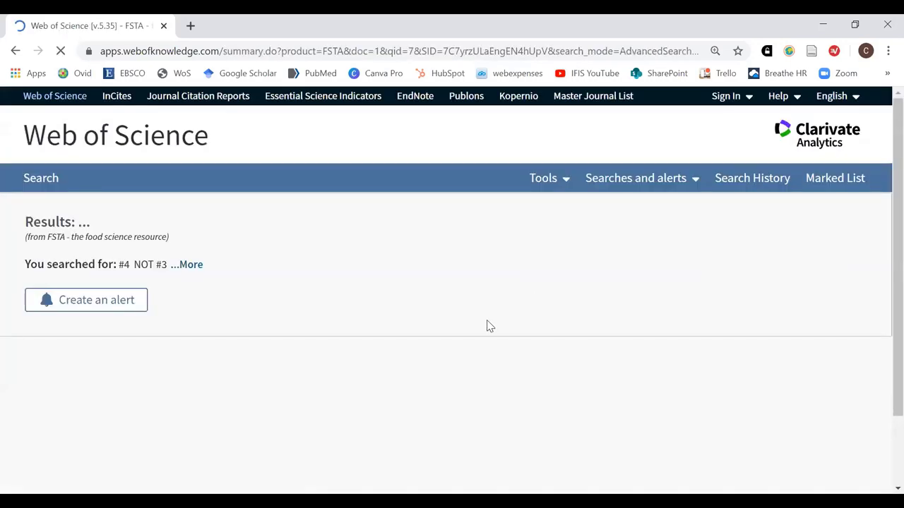
Open result 2, the 2020 study on Bacillus producing soy sauce-like aroma in Jiang-flavor spirits
{"action": "scroll", "coordinate": [638, 321], "scroll_direction": "down", "scroll_amount": 1}
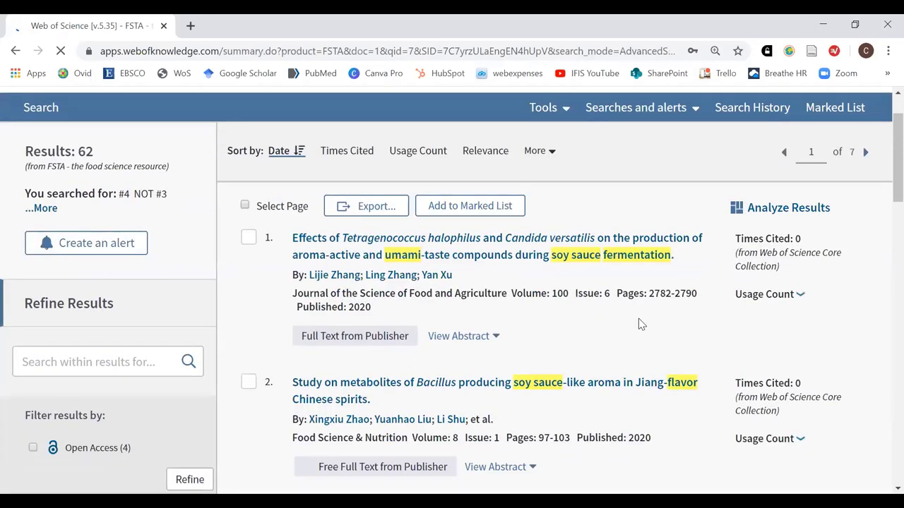
{"action": "scroll", "coordinate": [638, 324], "scroll_direction": "down", "scroll_amount": 1}
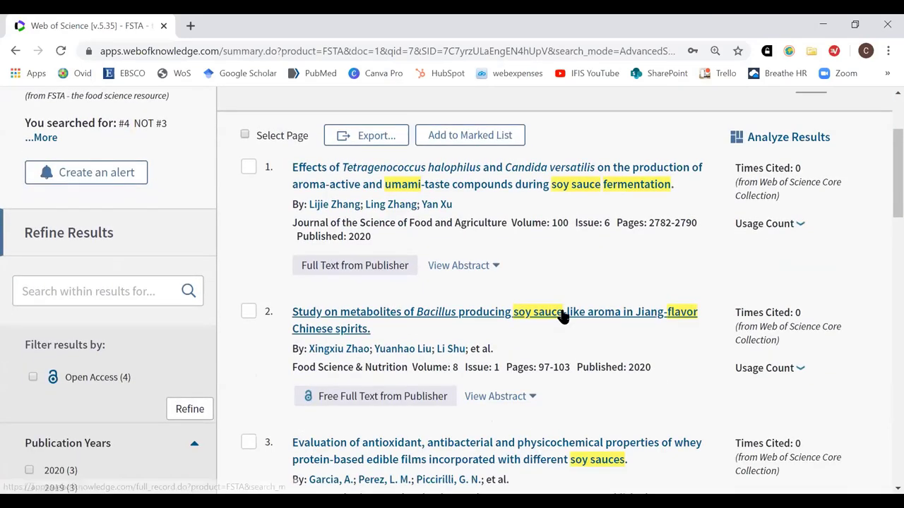
{"action": "left_click", "coordinate": [604, 318]}
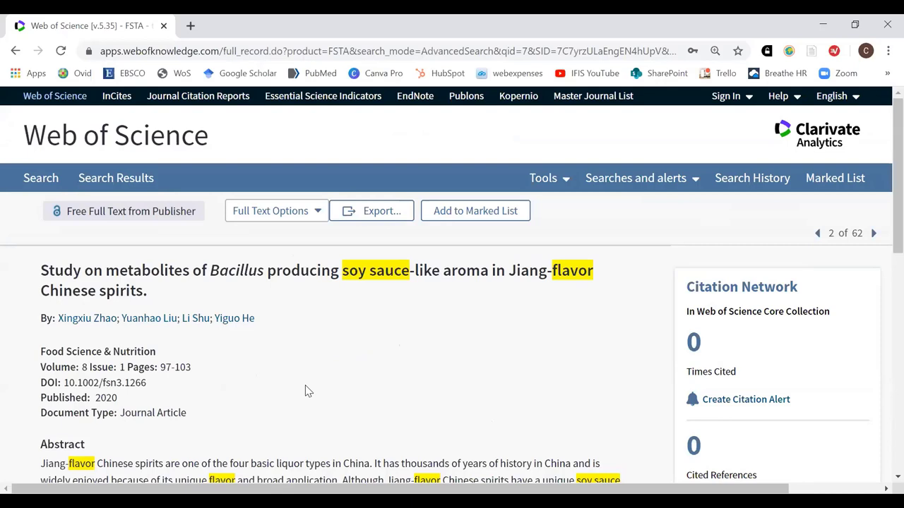
Rerun the basic topic search for soy sauce, ferment, flavour and bacteria, returning 75 results
{"action": "left_click", "coordinate": [53, 180]}
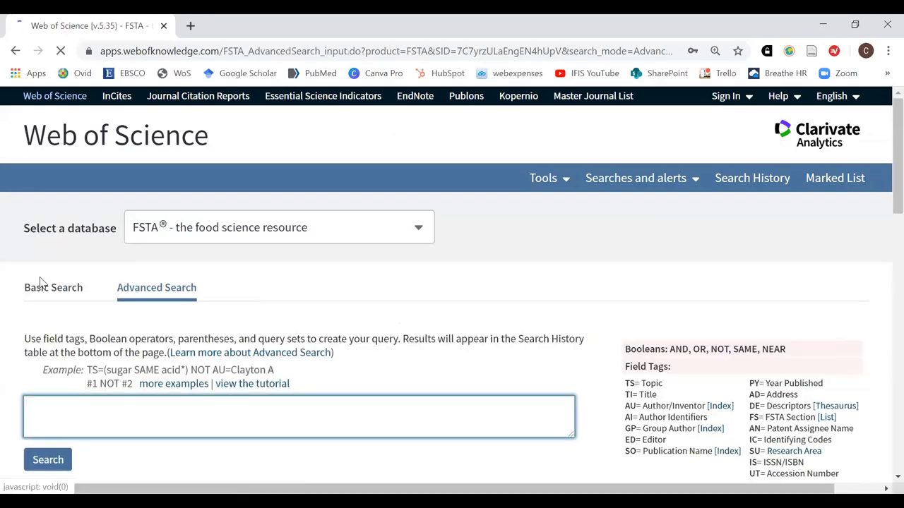
{"action": "left_click", "coordinate": [43, 289]}
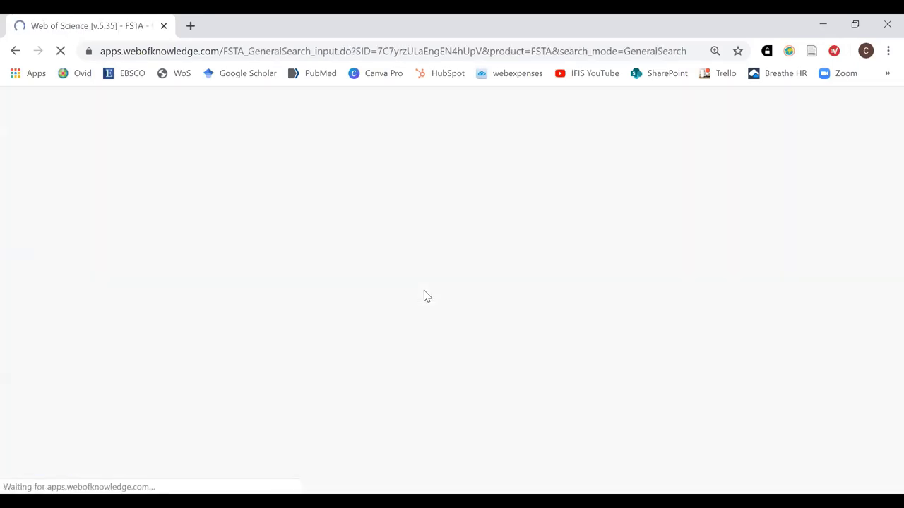
{"action": "scroll", "coordinate": [715, 267], "scroll_direction": "down", "scroll_amount": 1}
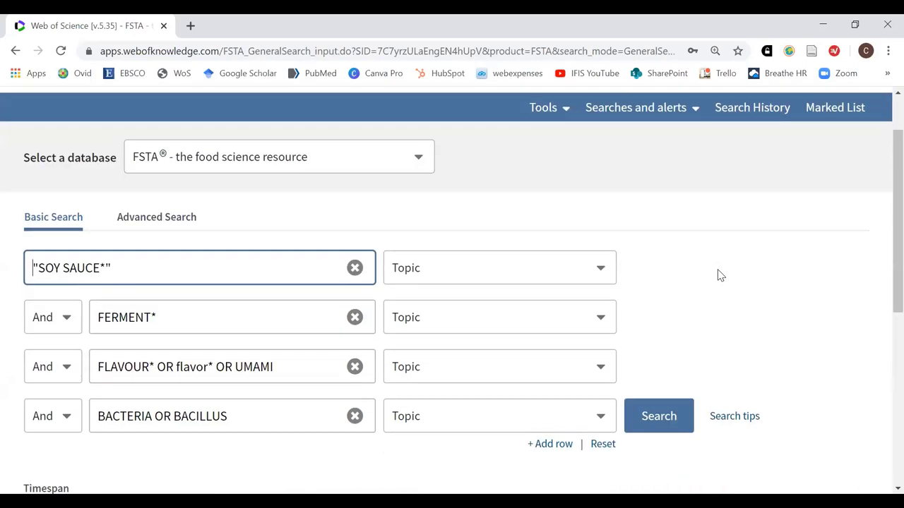
{"action": "left_click", "coordinate": [651, 422]}
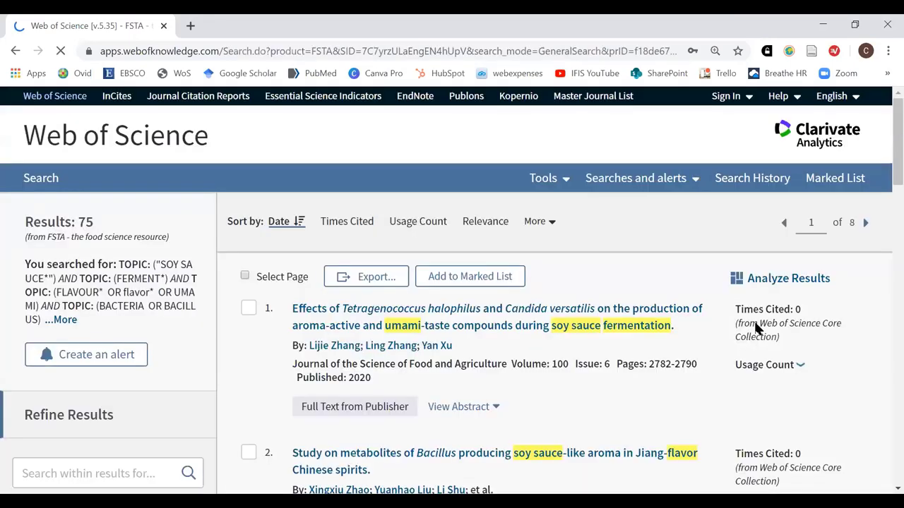
Enter 'aroma' as a search-within-results term in the Refine Results sidebar
{"action": "scroll", "coordinate": [660, 358], "scroll_direction": "down", "scroll_amount": 1}
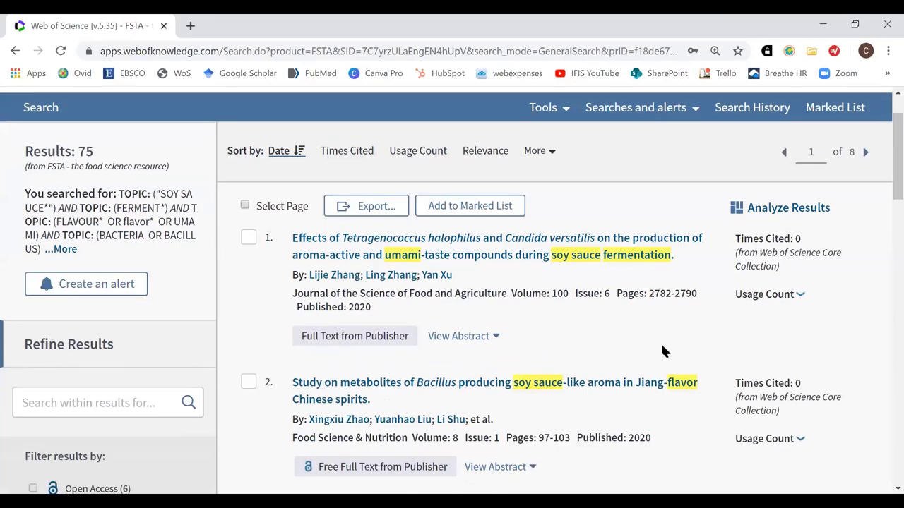
{"action": "scroll", "coordinate": [660, 351], "scroll_direction": "down", "scroll_amount": 2}
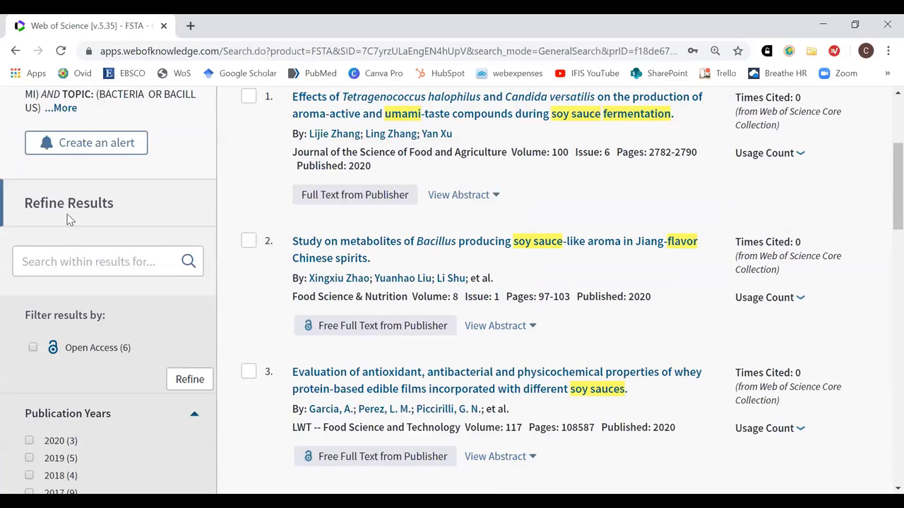
{"action": "left_click", "coordinate": [93, 266]}
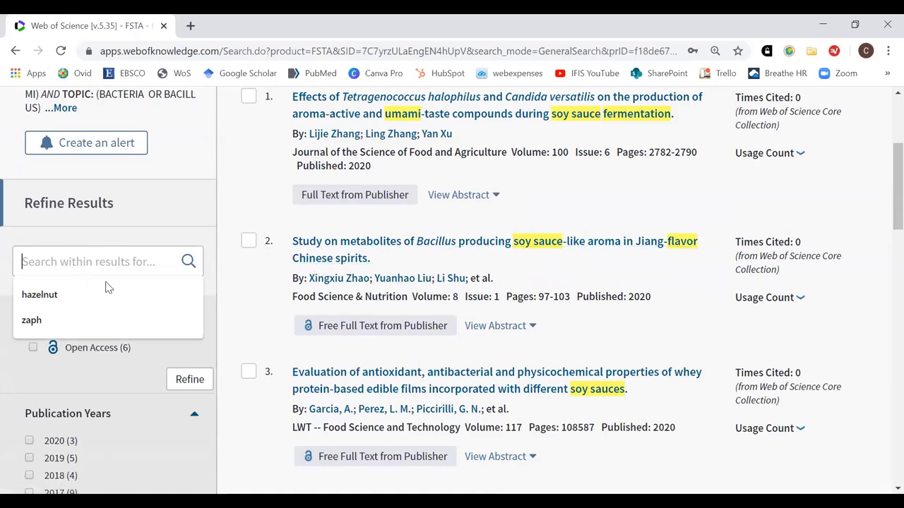
{"action": "type", "text": "aroma"}
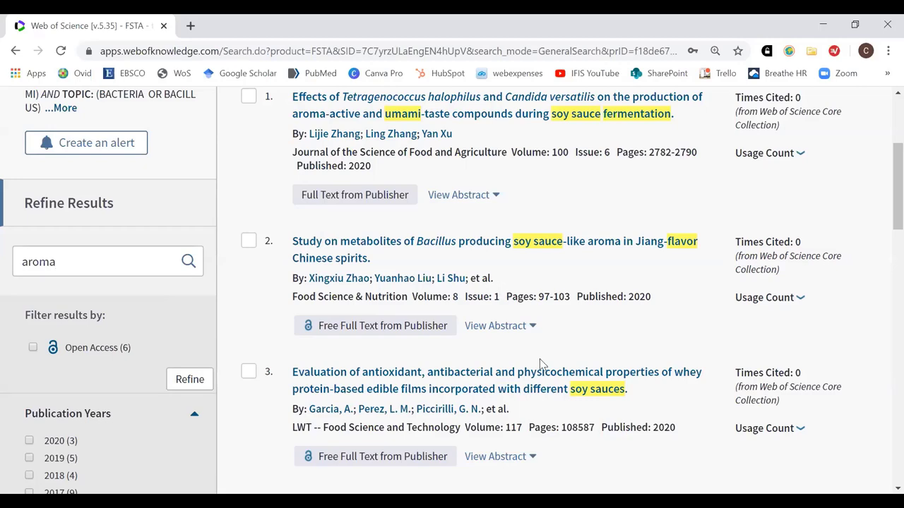
{"action": "scroll", "coordinate": [378, 352], "scroll_direction": "down", "scroll_amount": 1}
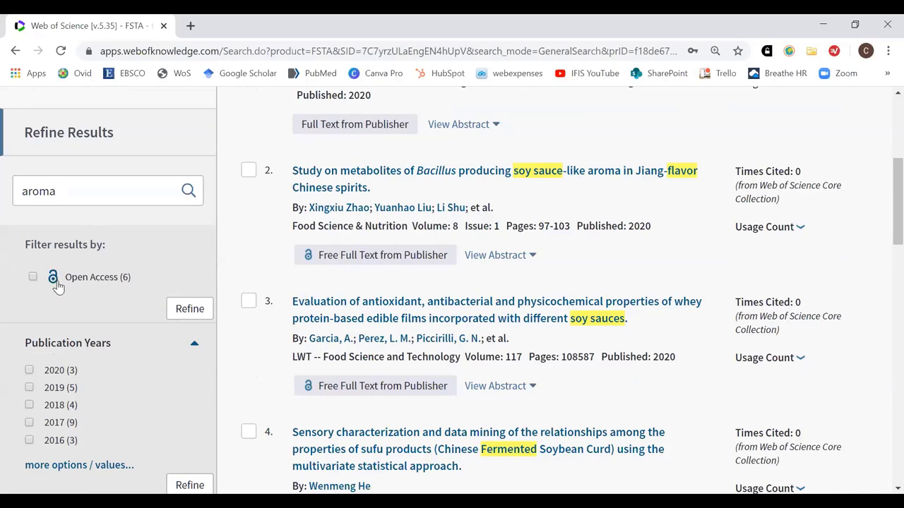
Read the Open Access explanation, then tick the Open Access (6) filter
{"action": "left_click", "coordinate": [56, 279]}
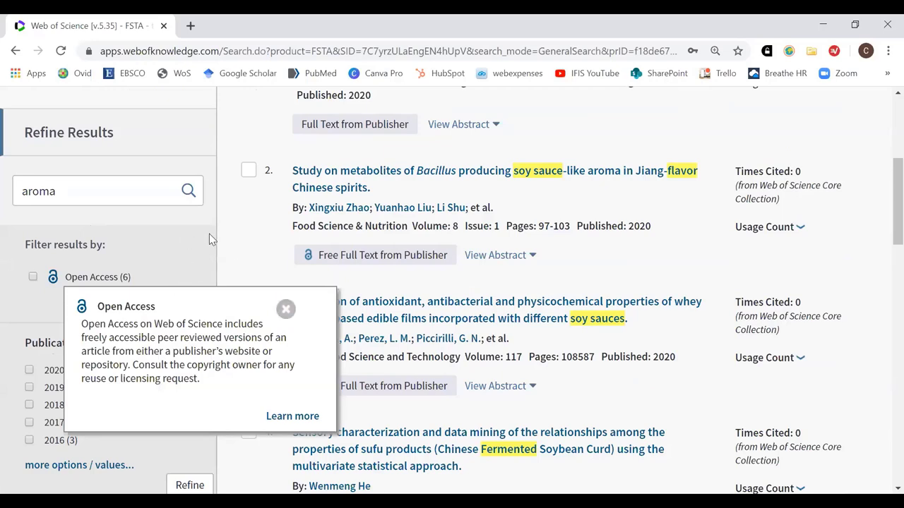
{"action": "left_click", "coordinate": [285, 309]}
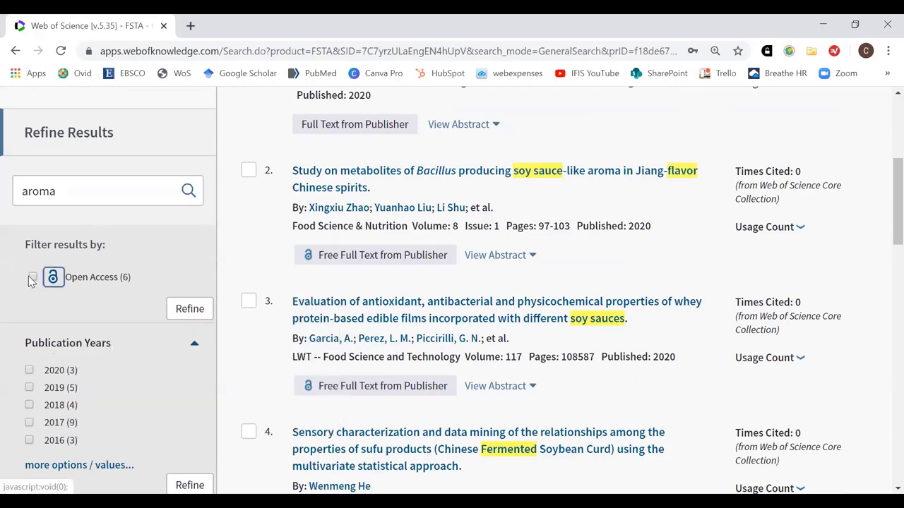
{"action": "left_click", "coordinate": [32, 278]}
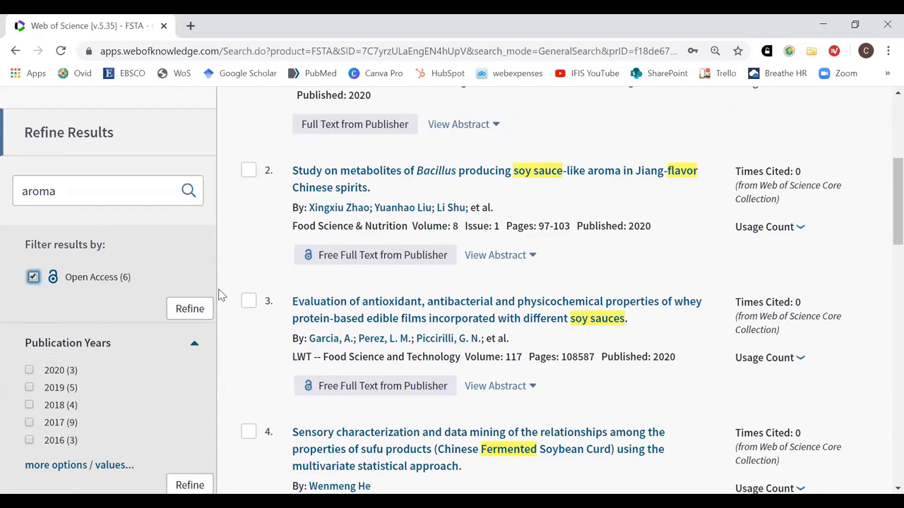
{"action": "scroll", "coordinate": [233, 311], "scroll_direction": "down", "scroll_amount": 1}
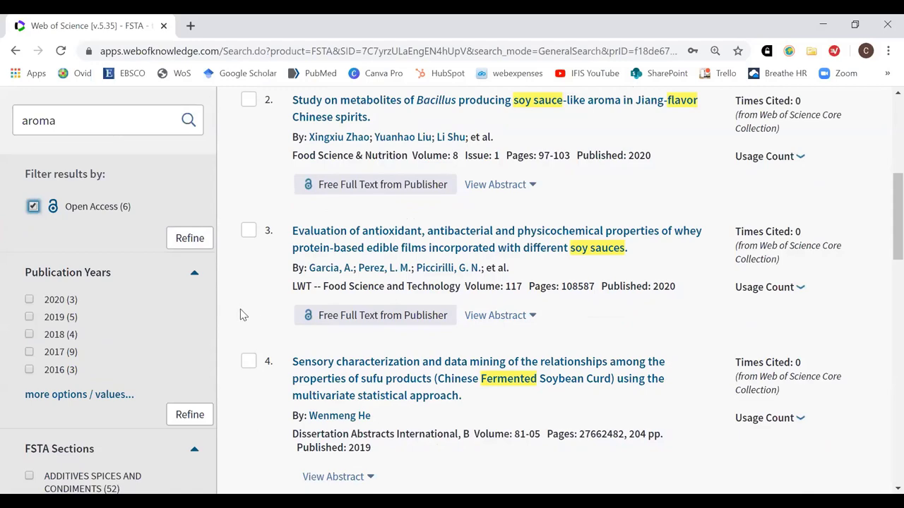
{"action": "scroll", "coordinate": [63, 233], "scroll_direction": "down", "scroll_amount": 1}
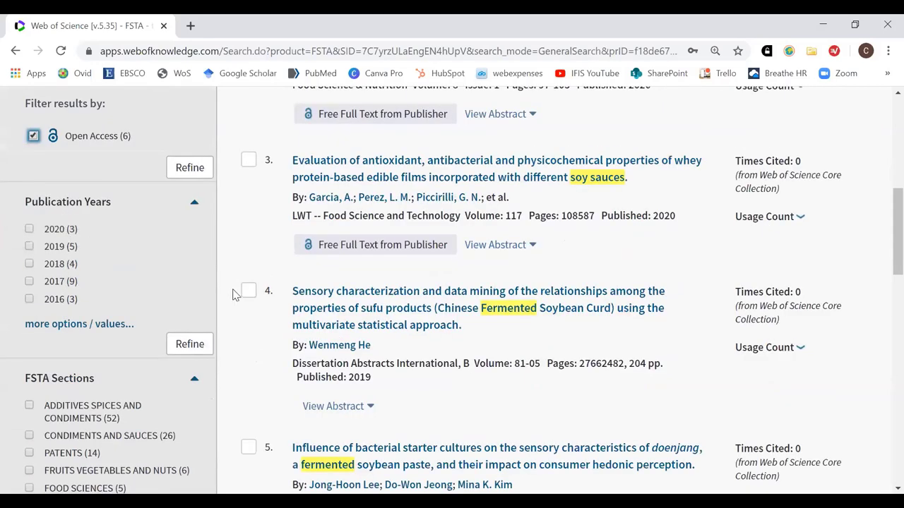
{"action": "scroll", "coordinate": [225, 285], "scroll_direction": "down", "scroll_amount": 2}
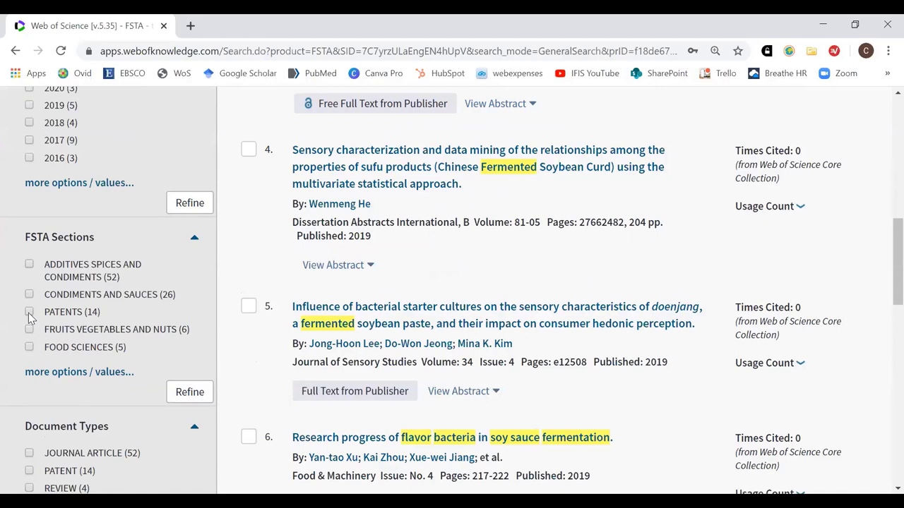
{"action": "scroll", "coordinate": [201, 358], "scroll_direction": "down", "scroll_amount": 1}
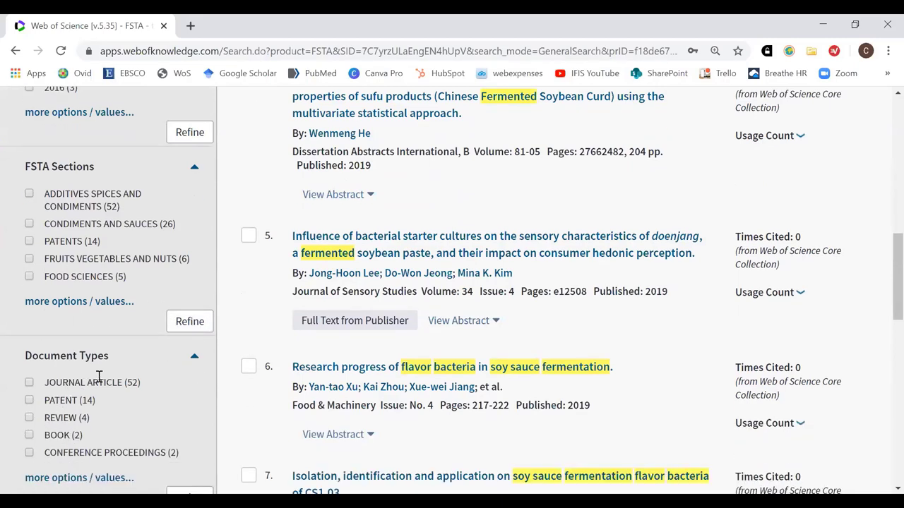
{"action": "scroll", "coordinate": [215, 388], "scroll_direction": "down", "scroll_amount": 1}
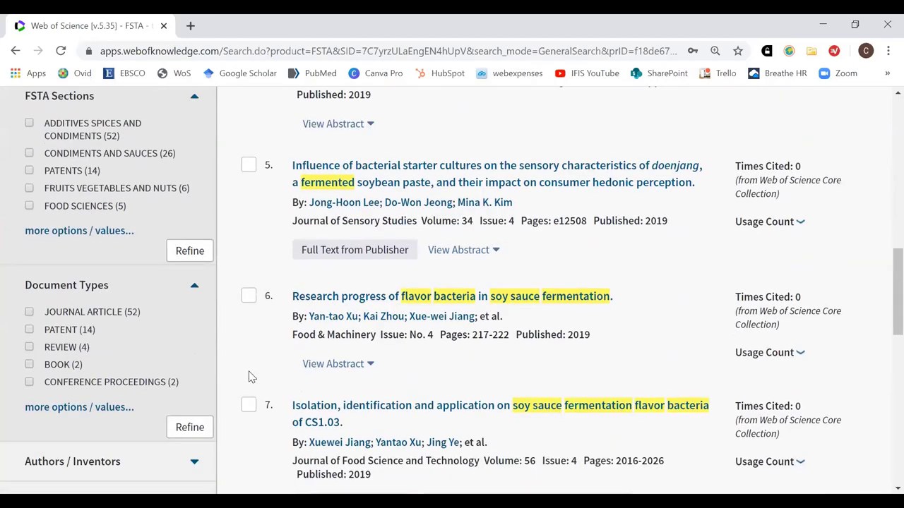
{"action": "scroll", "coordinate": [246, 373], "scroll_direction": "down", "scroll_amount": 2}
{"action": "scroll", "coordinate": [246, 373], "scroll_direction": "down", "scroll_amount": 2}
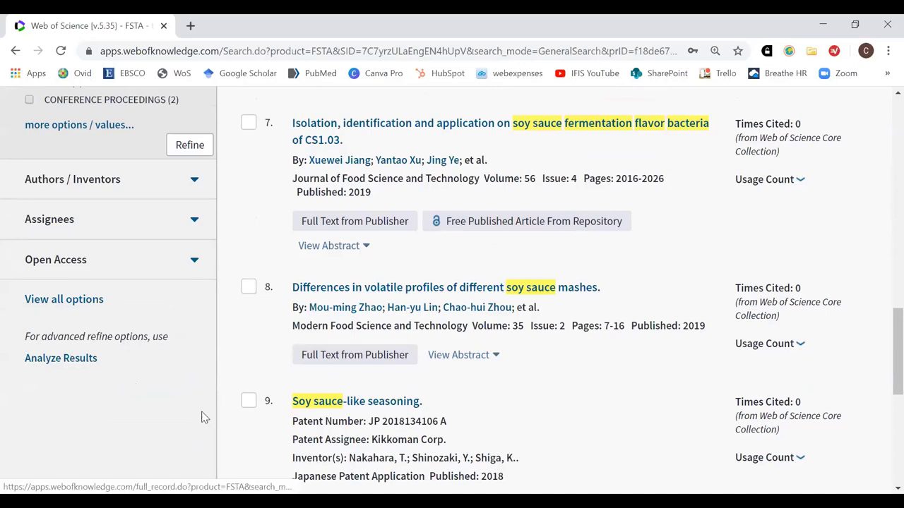
{"action": "scroll", "coordinate": [699, 401], "scroll_direction": "up", "scroll_amount": 20}
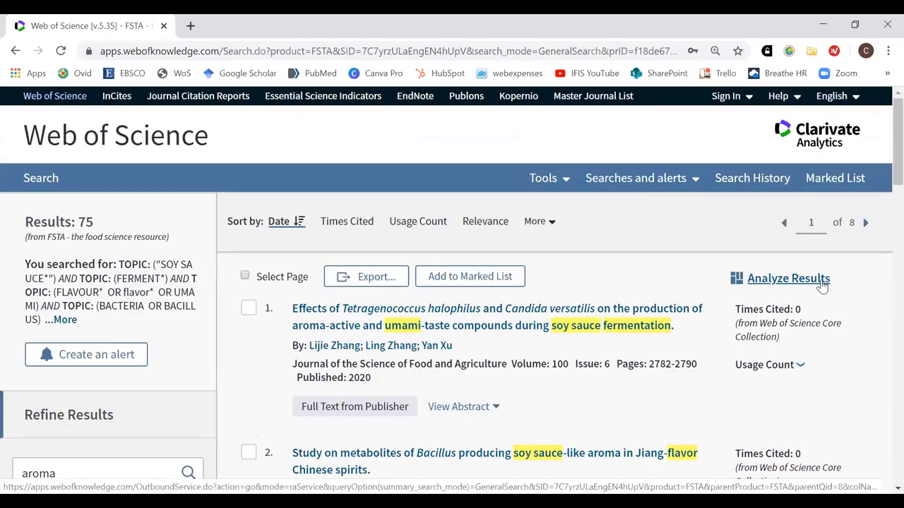
Analyze the 75 results, review the FSTA Section treemap, then break them down by Languages
{"action": "left_click", "coordinate": [774, 283]}
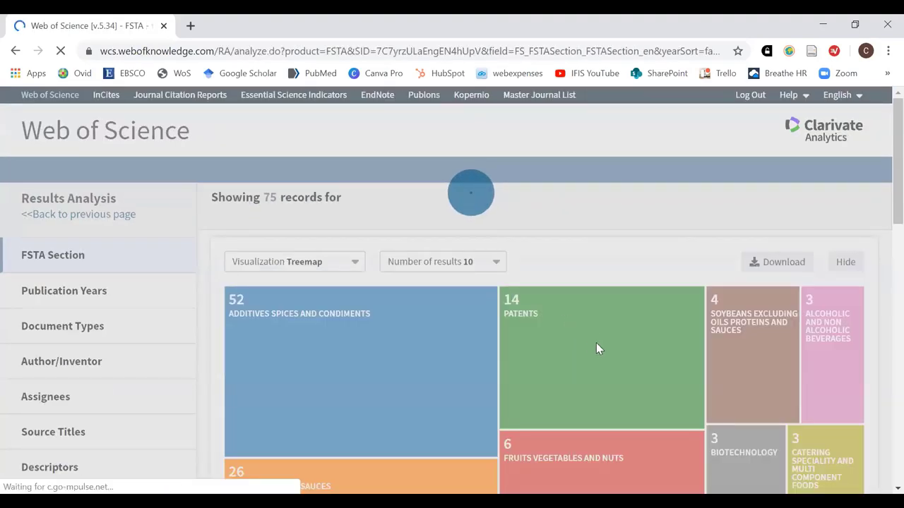
{"action": "scroll", "coordinate": [596, 332], "scroll_direction": "down", "scroll_amount": 2}
{"action": "mouse_move", "coordinate": [608, 363]}
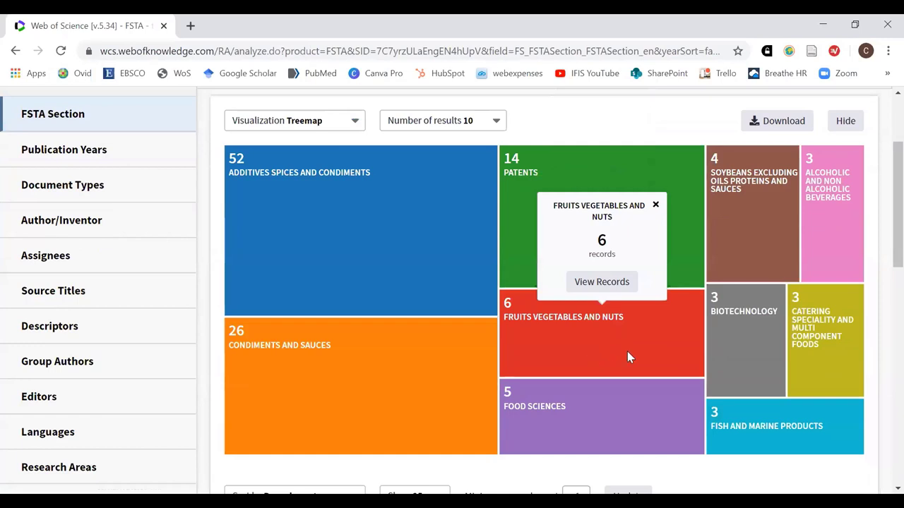
{"action": "mouse_move", "coordinate": [660, 422]}
{"action": "mouse_move", "coordinate": [766, 461]}
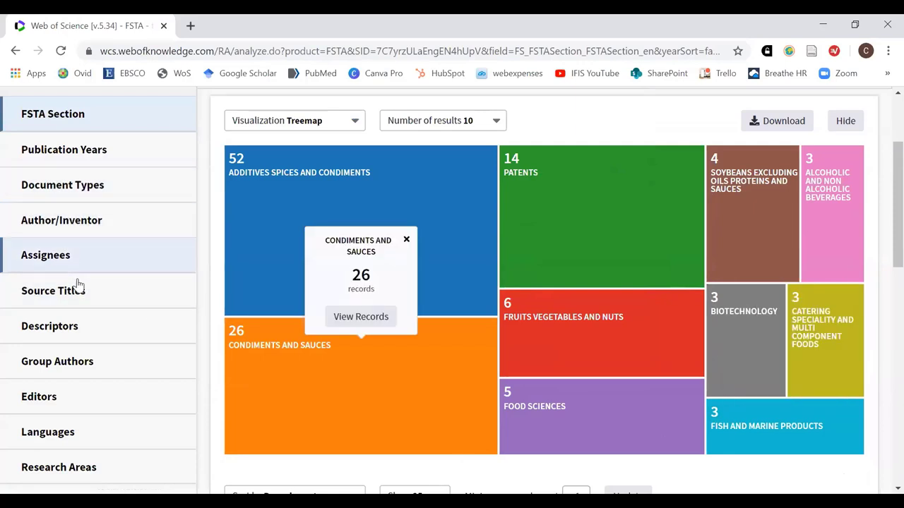
{"action": "left_click", "coordinate": [45, 433]}
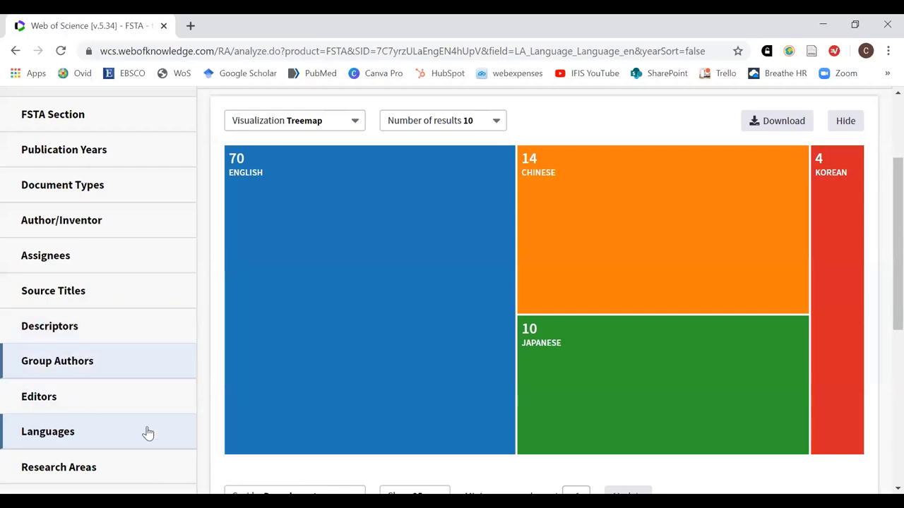
Review the English language group details, then regroup the analysis by Source Titles
{"action": "left_click", "coordinate": [288, 432]}
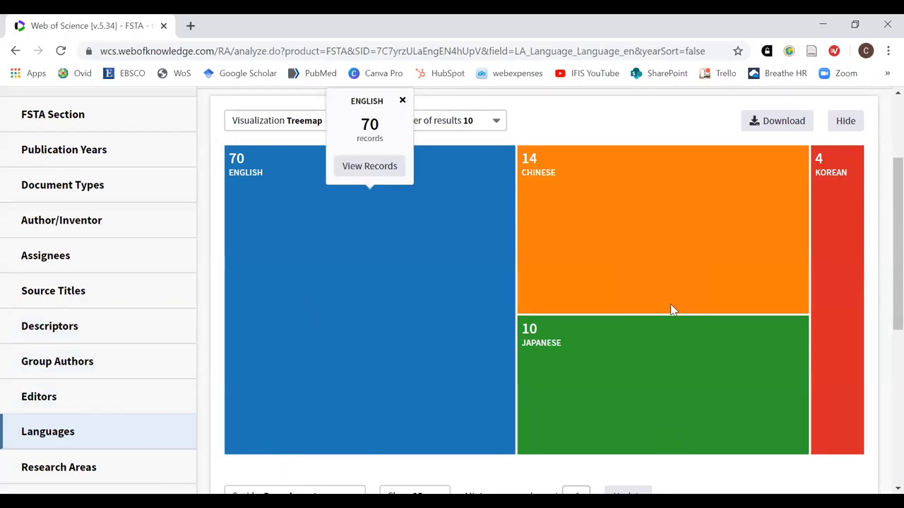
{"action": "mouse_move", "coordinate": [849, 298]}
{"action": "scroll", "coordinate": [847, 381], "scroll_direction": "down", "scroll_amount": 3}
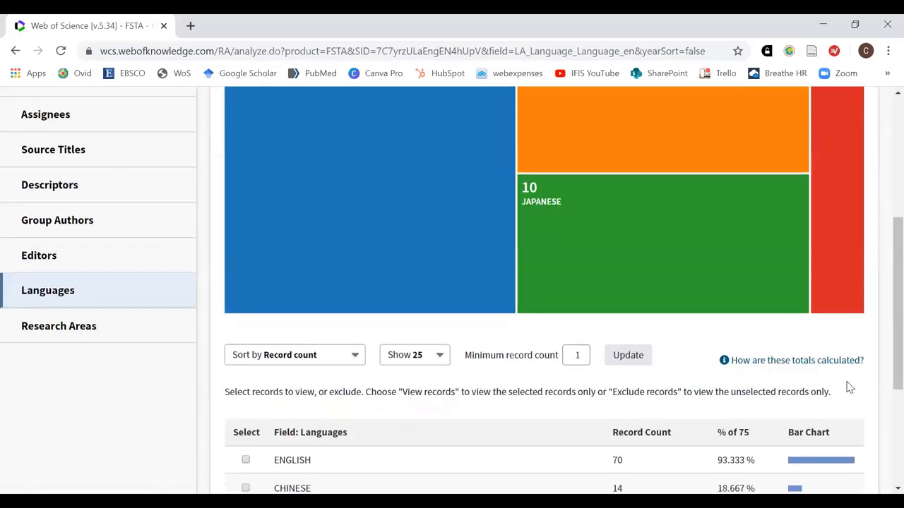
{"action": "scroll", "coordinate": [849, 388], "scroll_direction": "down", "scroll_amount": 1}
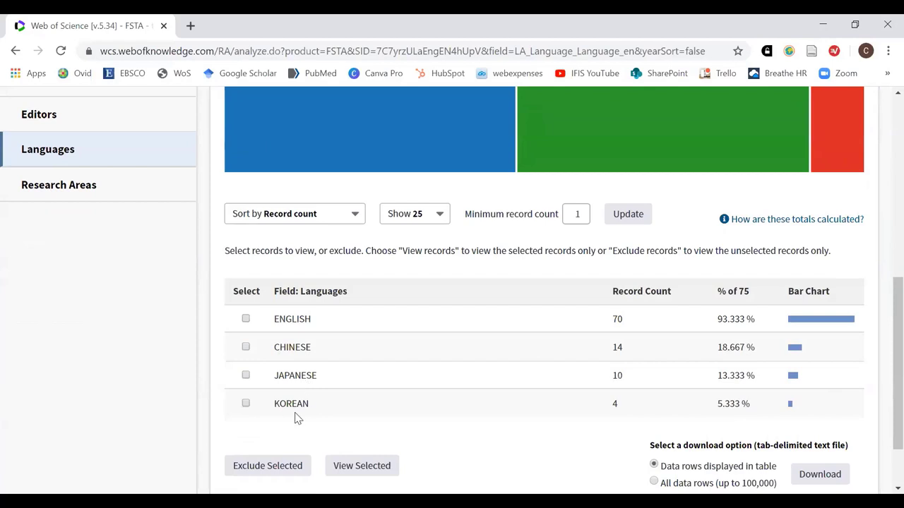
{"action": "scroll", "coordinate": [423, 387], "scroll_direction": "up", "scroll_amount": 2}
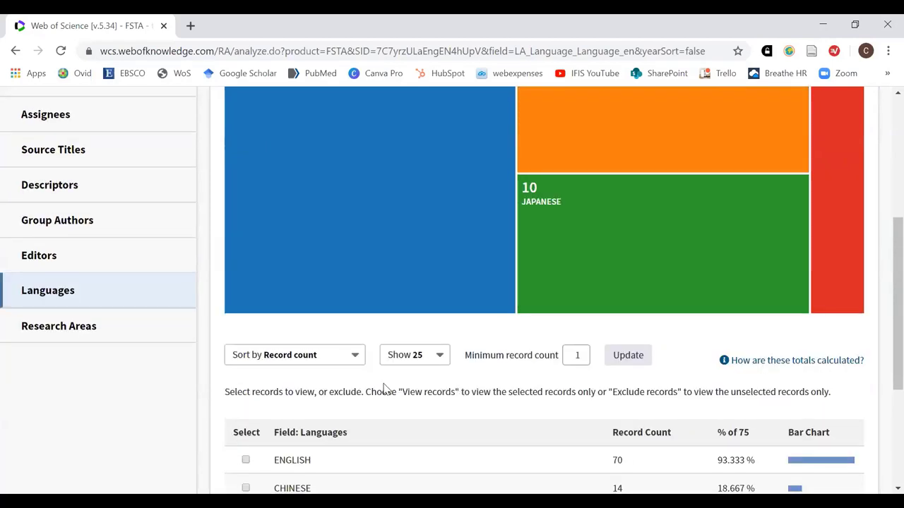
{"action": "scroll", "coordinate": [414, 369], "scroll_direction": "up", "scroll_amount": 2}
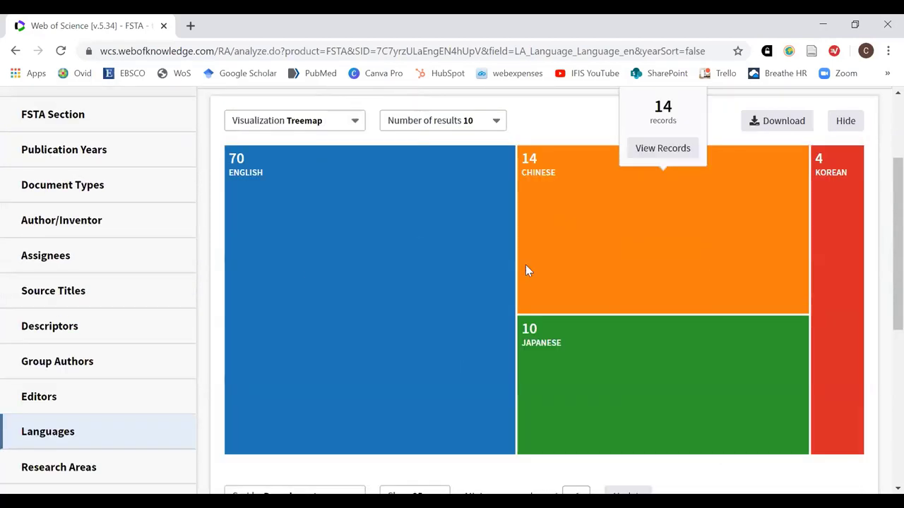
{"action": "scroll", "coordinate": [362, 332], "scroll_direction": "down", "scroll_amount": 1}
{"action": "scroll", "coordinate": [359, 339], "scroll_direction": "down", "scroll_amount": 2}
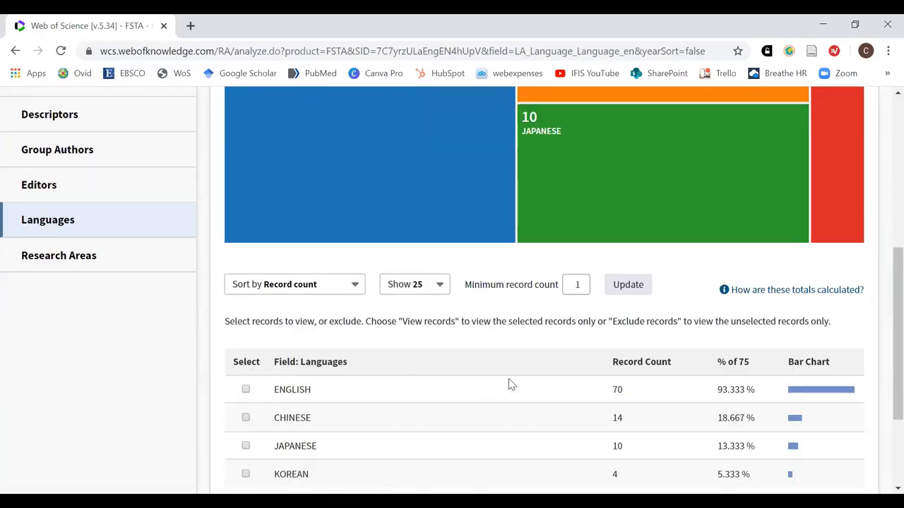
{"action": "scroll", "coordinate": [412, 350], "scroll_direction": "up", "scroll_amount": 1}
{"action": "scroll", "coordinate": [204, 324], "scroll_direction": "up", "scroll_amount": 3}
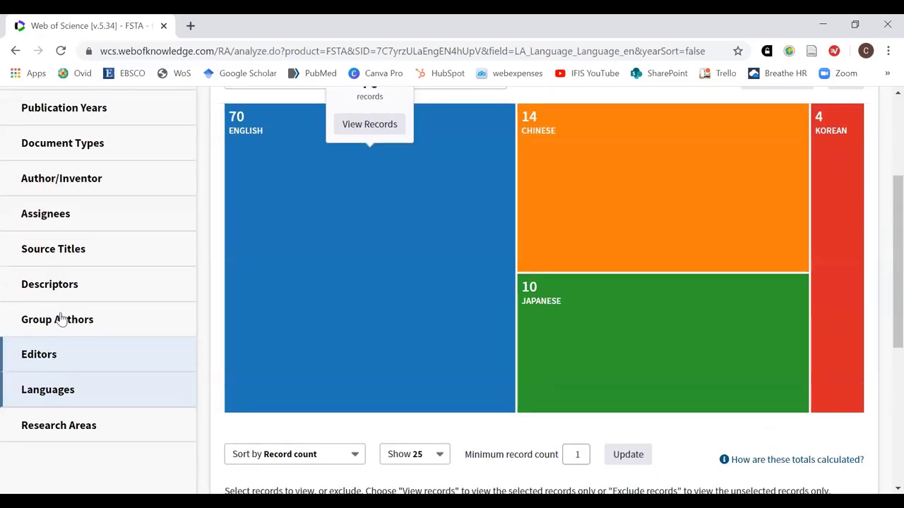
{"action": "left_click", "coordinate": [57, 297]}
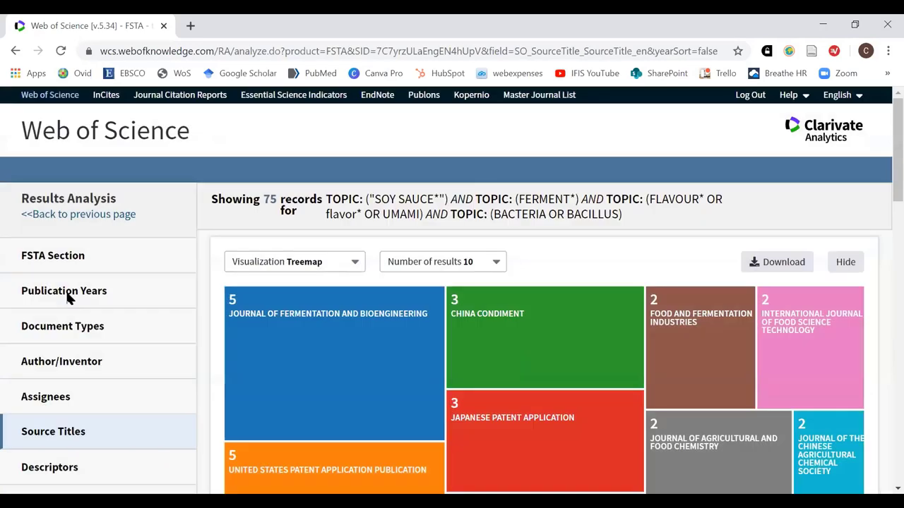
{"action": "left_click", "coordinate": [342, 315]}
{"action": "scroll", "coordinate": [356, 330], "scroll_direction": "down", "scroll_amount": 1}
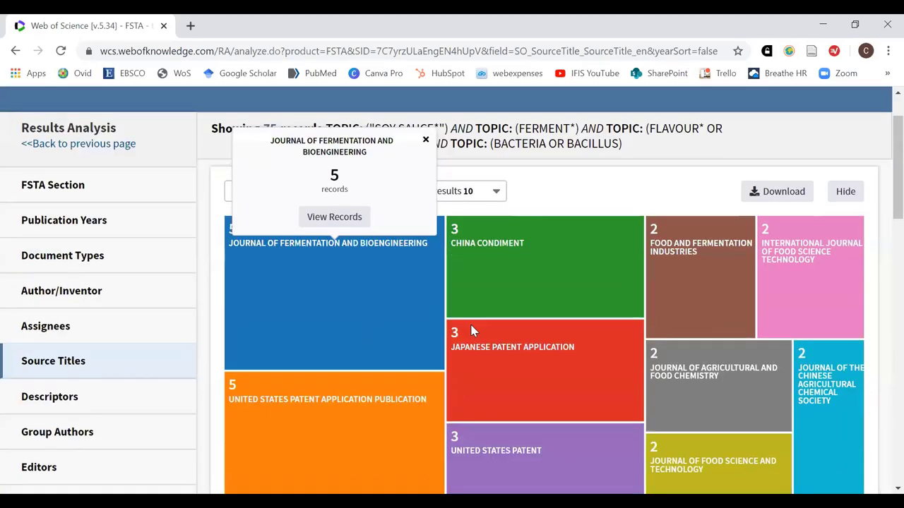
{"action": "scroll", "coordinate": [798, 383], "scroll_direction": "down", "scroll_amount": 1}
{"action": "scroll", "coordinate": [797, 384], "scroll_direction": "down", "scroll_amount": 1}
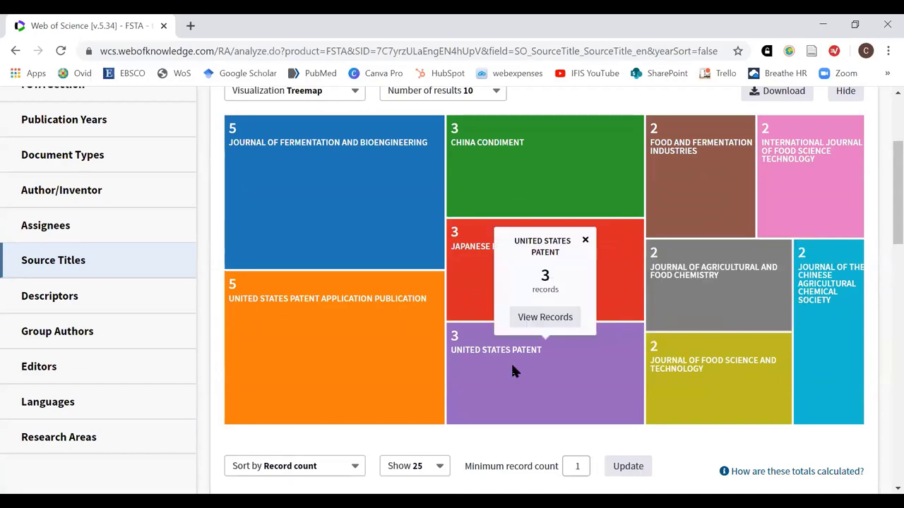
{"action": "scroll", "coordinate": [399, 386], "scroll_direction": "up", "scroll_amount": 1}
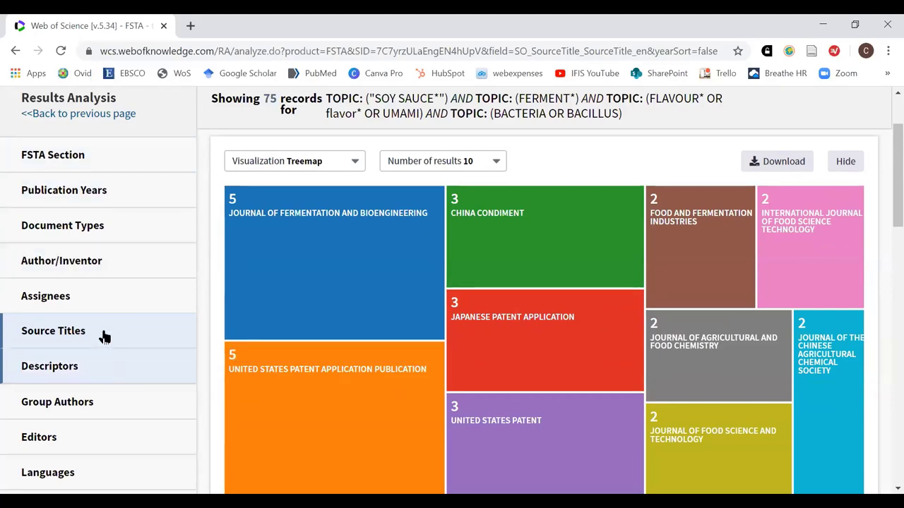
{"action": "mouse_move", "coordinate": [834, 296]}
{"action": "scroll", "coordinate": [834, 295], "scroll_direction": "up", "scroll_amount": 2}
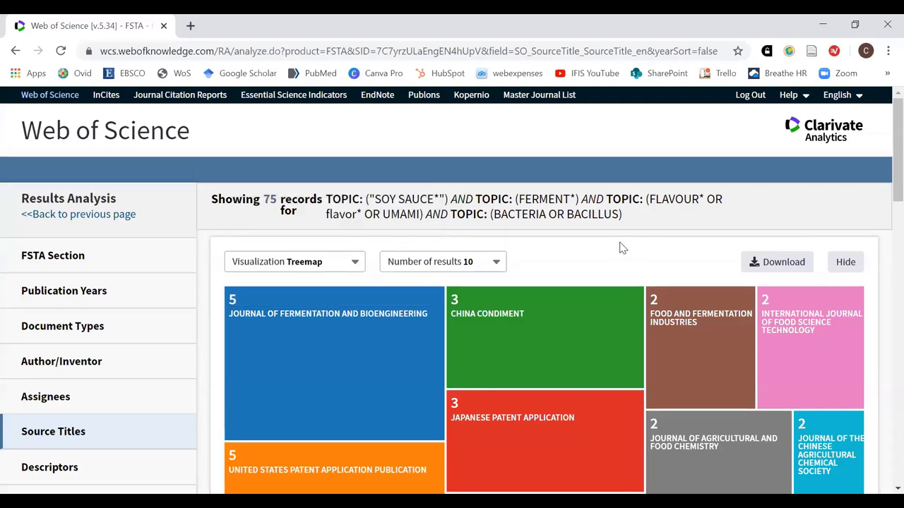
Return to the 75 soy sauce results and sort them by Times Cited, highest first
{"action": "left_click", "coordinate": [85, 216]}
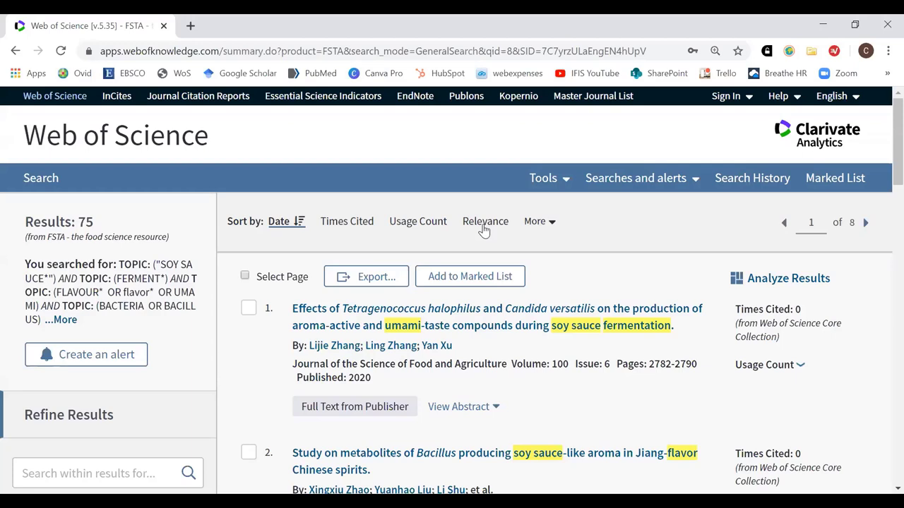
{"action": "left_click", "coordinate": [347, 222]}
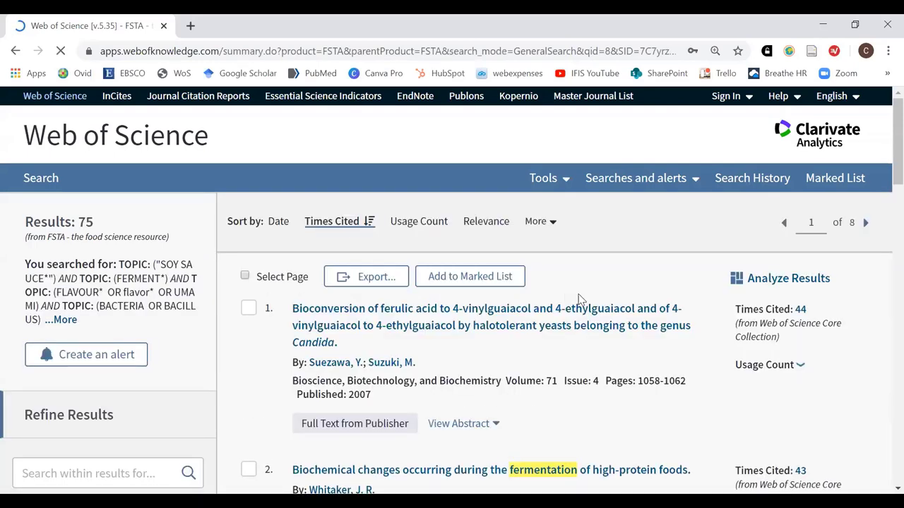
{"action": "scroll", "coordinate": [580, 311], "scroll_direction": "down", "scroll_amount": 1}
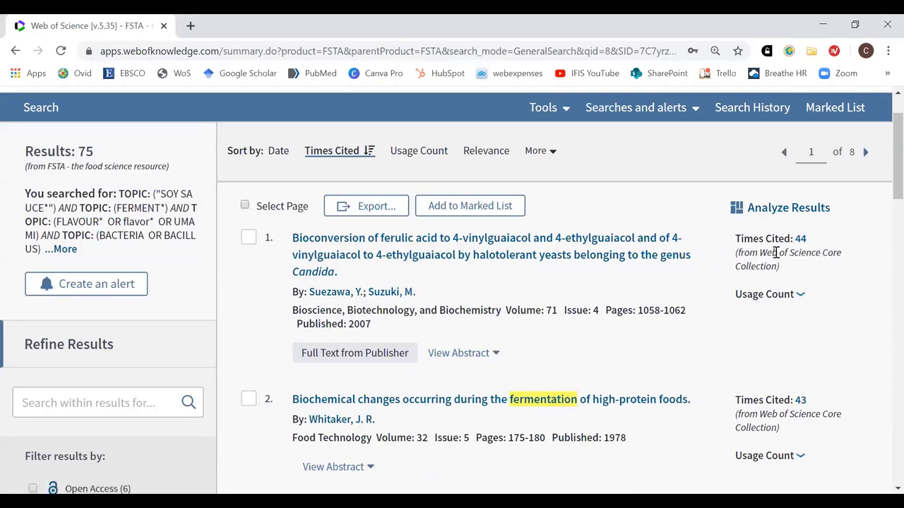
{"action": "scroll", "coordinate": [837, 286], "scroll_direction": "down", "scroll_amount": 1}
{"action": "scroll", "coordinate": [833, 296], "scroll_direction": "down", "scroll_amount": 5}
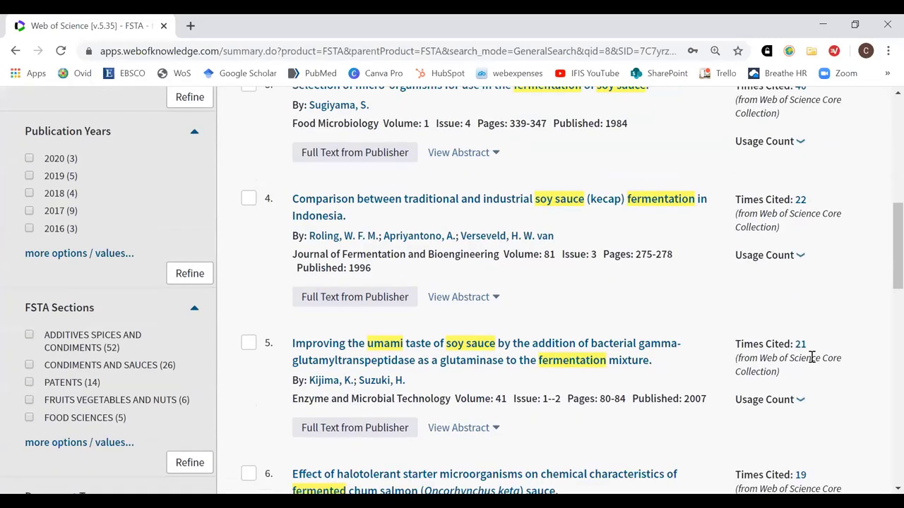
{"action": "scroll", "coordinate": [812, 356], "scroll_direction": "down", "scroll_amount": 1}
{"action": "scroll", "coordinate": [810, 368], "scroll_direction": "down", "scroll_amount": 4}
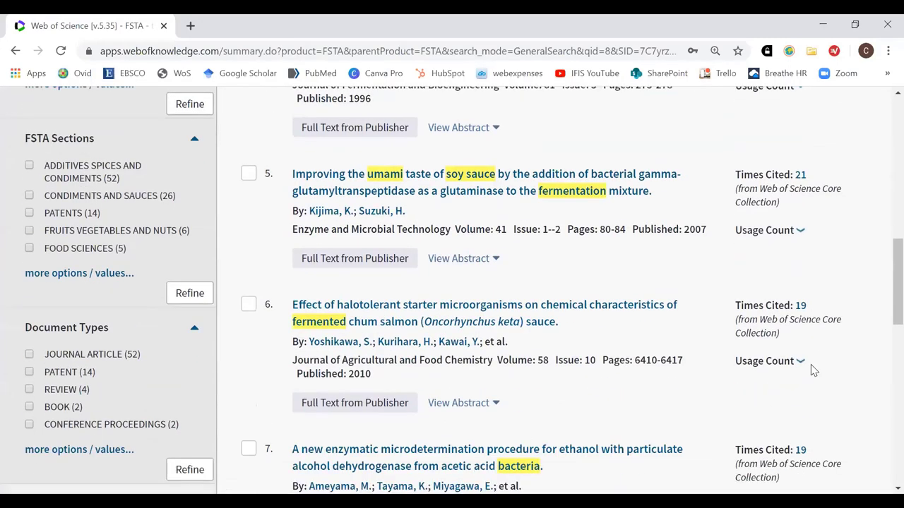
{"action": "scroll", "coordinate": [812, 364], "scroll_direction": "up", "scroll_amount": 6}
{"action": "scroll", "coordinate": [810, 364], "scroll_direction": "up", "scroll_amount": 5}
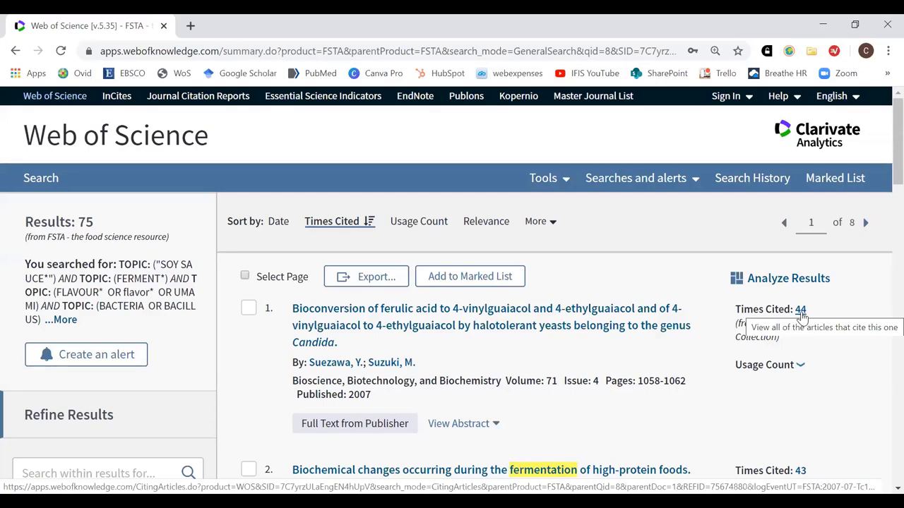
{"action": "scroll", "coordinate": [639, 353], "scroll_direction": "down", "scroll_amount": 1}
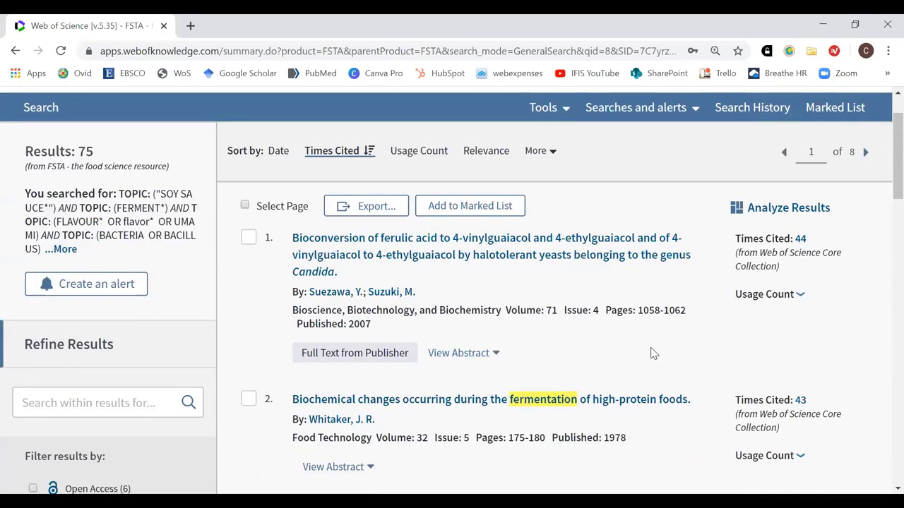
{"action": "scroll", "coordinate": [653, 353], "scroll_direction": "up", "scroll_amount": 1}
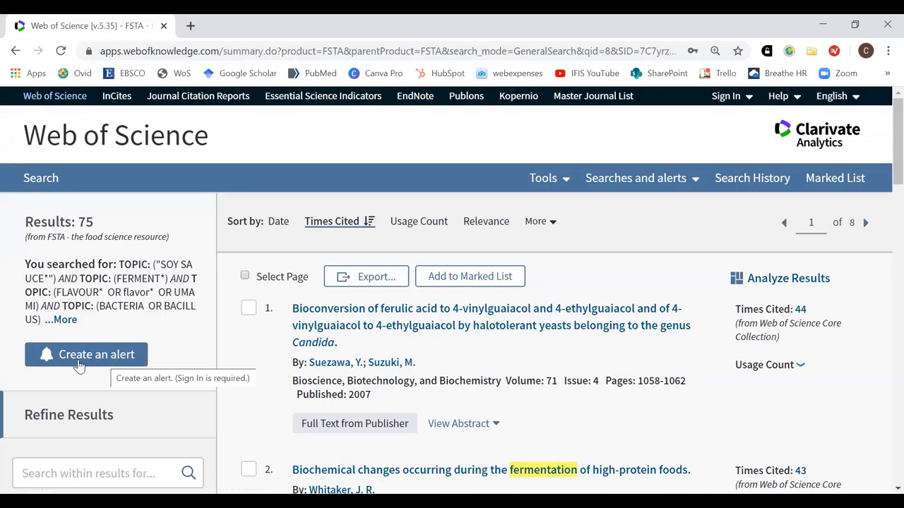
Expand '...More' to reveal the full query with its All years timespan and FSTA index
{"action": "left_click", "coordinate": [65, 322]}
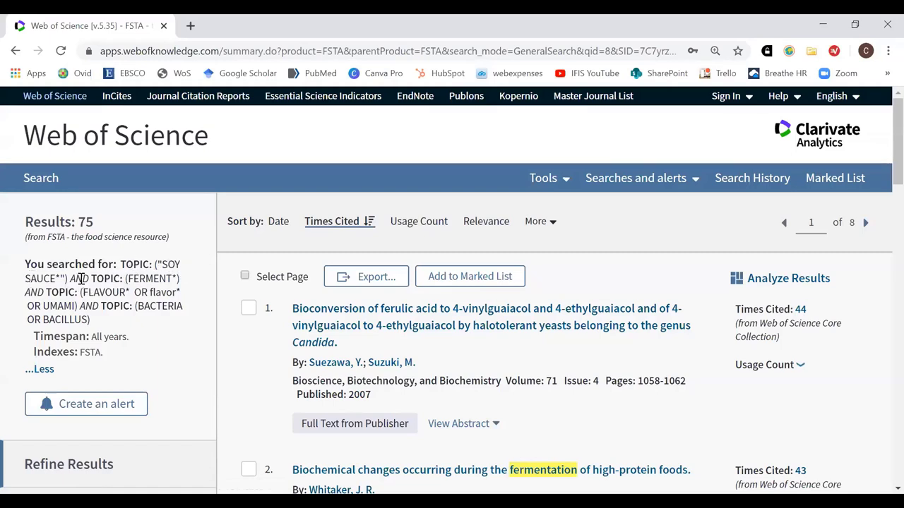
{"action": "left_click_drag", "start_coordinate": [76, 278], "coordinate": [90, 278]}
Open the FSTA Results help page in a new tab and read down through its open access types
{"action": "left_click", "coordinate": [802, 101]}
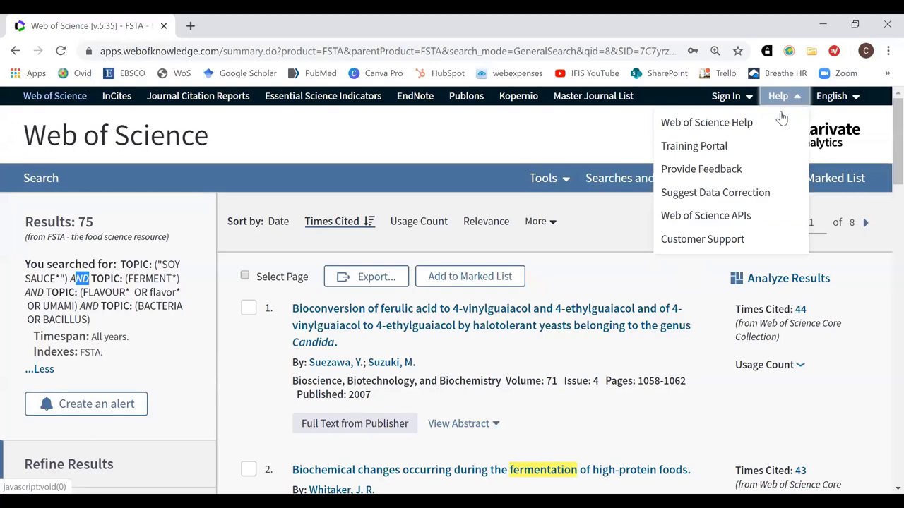
{"action": "left_click", "coordinate": [743, 123]}
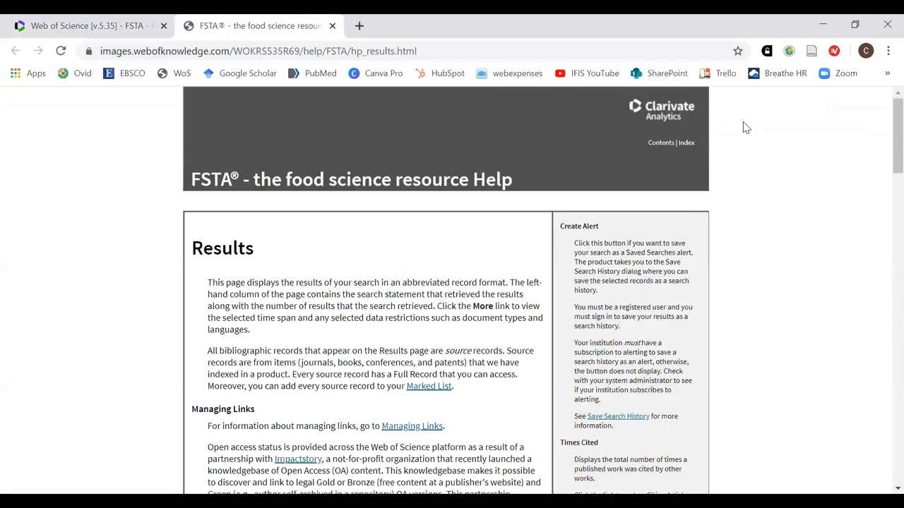
{"action": "scroll", "coordinate": [494, 275], "scroll_direction": "down", "scroll_amount": 4}
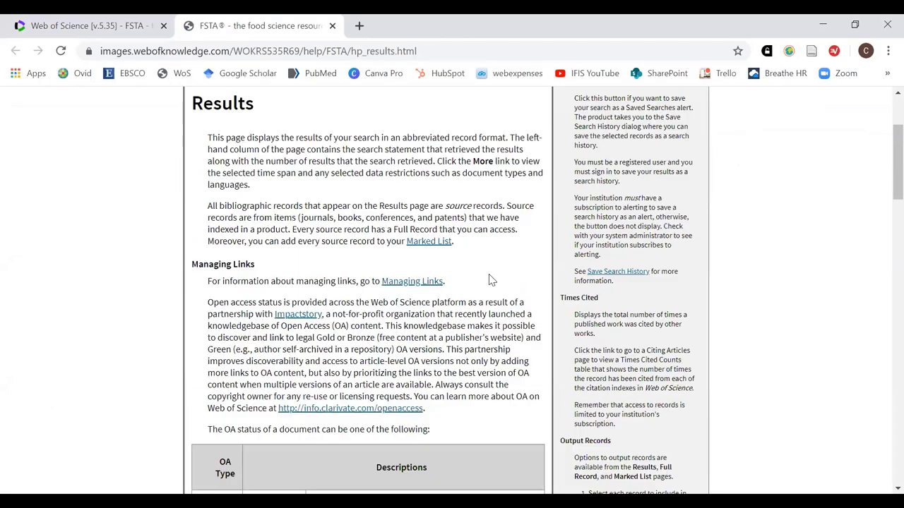
{"action": "scroll", "coordinate": [500, 280], "scroll_direction": "down", "scroll_amount": 3}
{"action": "scroll", "coordinate": [500, 282], "scroll_direction": "down", "scroll_amount": 4}
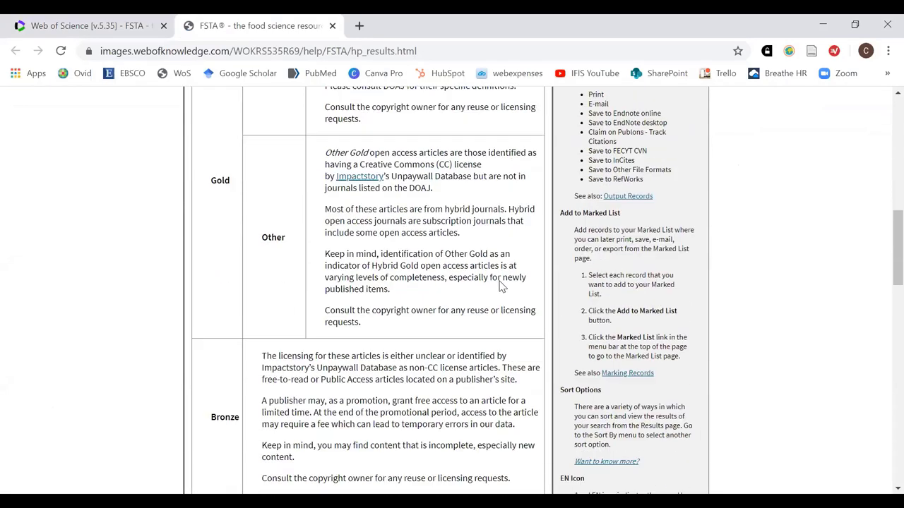
{"action": "scroll", "coordinate": [501, 281], "scroll_direction": "down", "scroll_amount": 8}
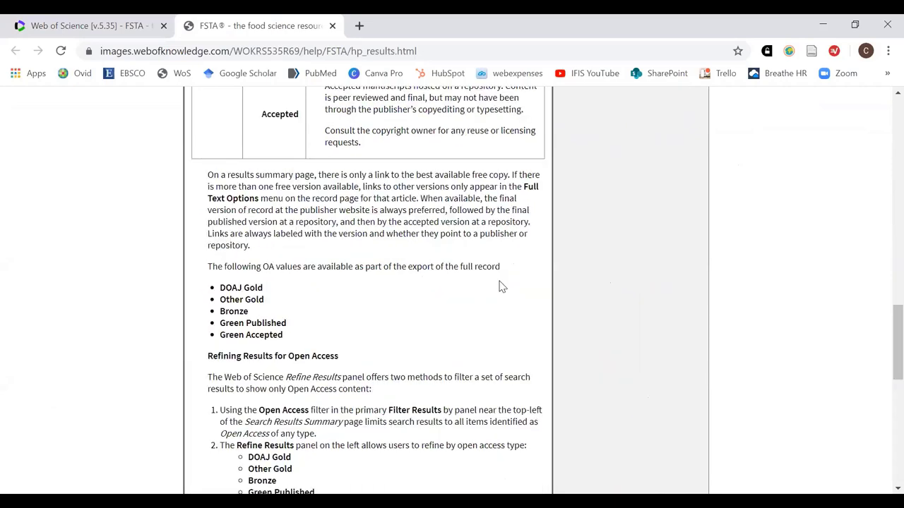
Scroll back up the help page and return to the Web of Science results tab
{"action": "scroll", "coordinate": [494, 284], "scroll_direction": "up", "scroll_amount": 3}
{"action": "scroll", "coordinate": [489, 286], "scroll_direction": "up", "scroll_amount": 8}
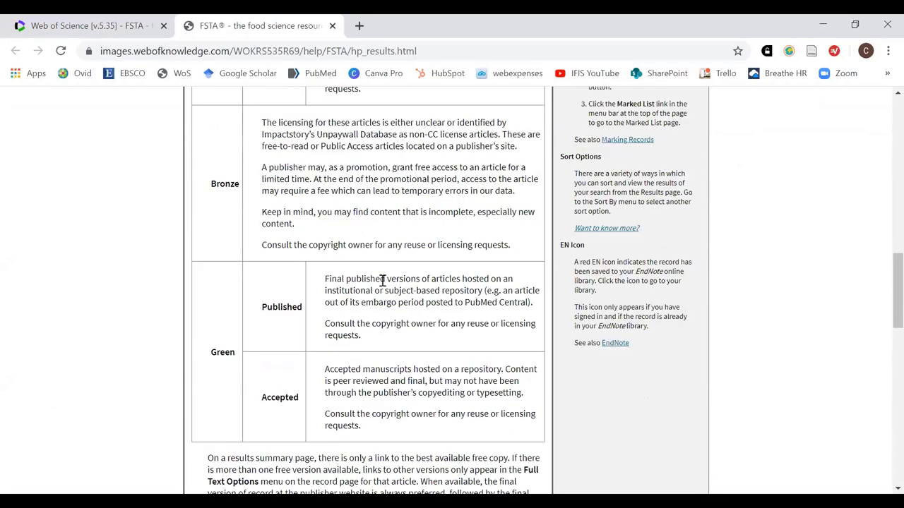
{"action": "scroll", "coordinate": [300, 286], "scroll_direction": "up", "scroll_amount": 3}
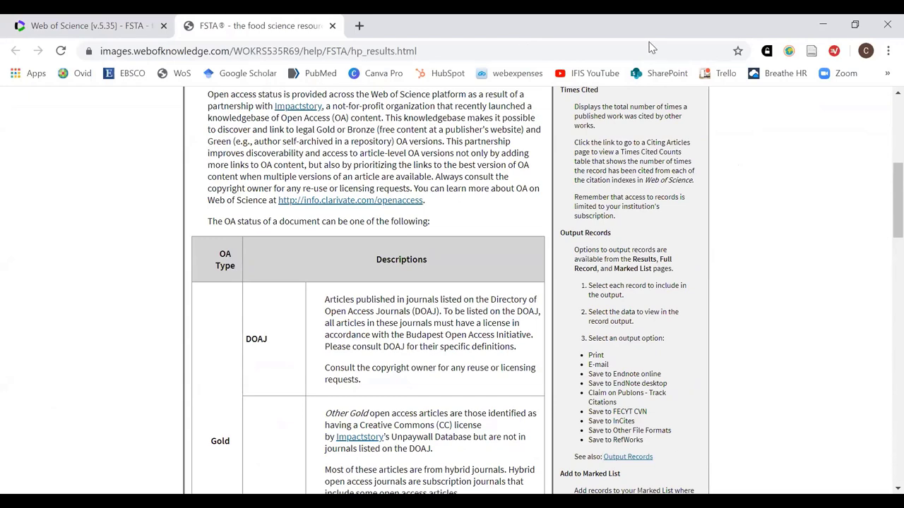
{"action": "left_click", "coordinate": [94, 28]}
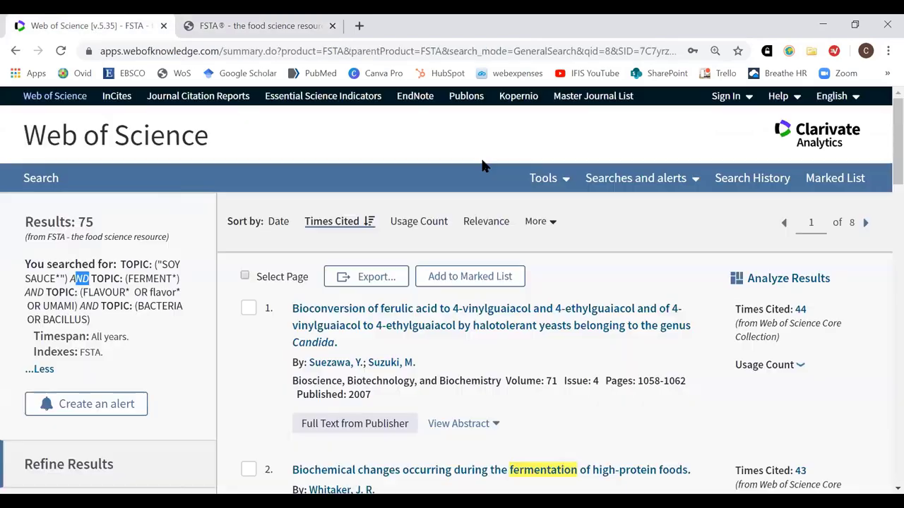
Open the Training Portal from the Help menu and look over its training options and product guides
{"action": "left_click", "coordinate": [748, 97]}
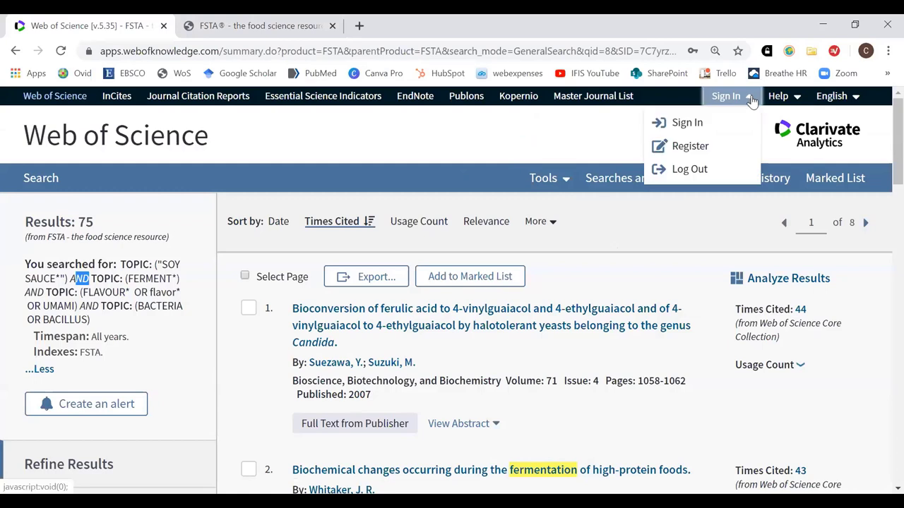
{"action": "left_click", "coordinate": [786, 103]}
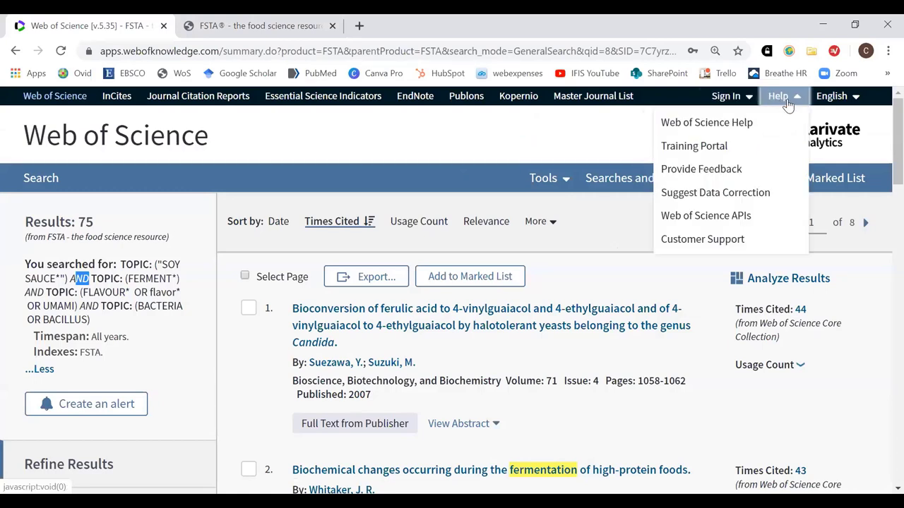
{"action": "left_click", "coordinate": [724, 148]}
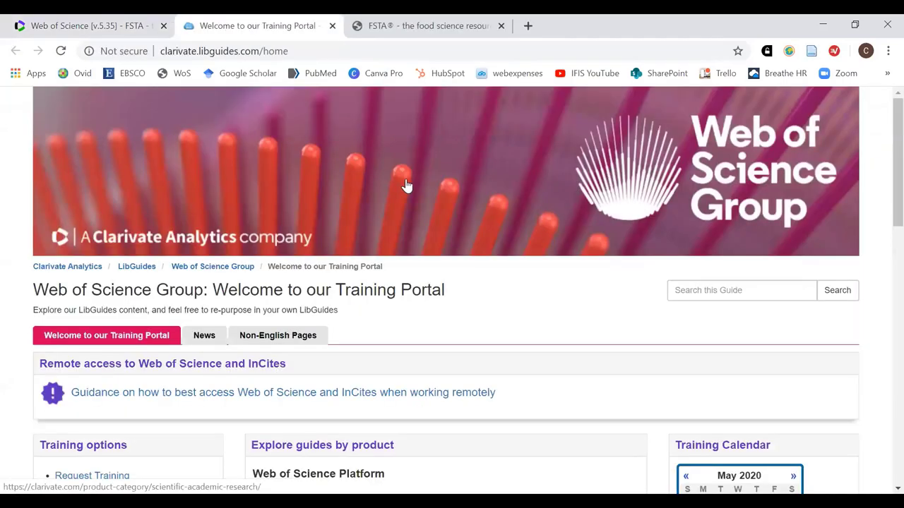
{"action": "scroll", "coordinate": [466, 204], "scroll_direction": "down", "scroll_amount": 2}
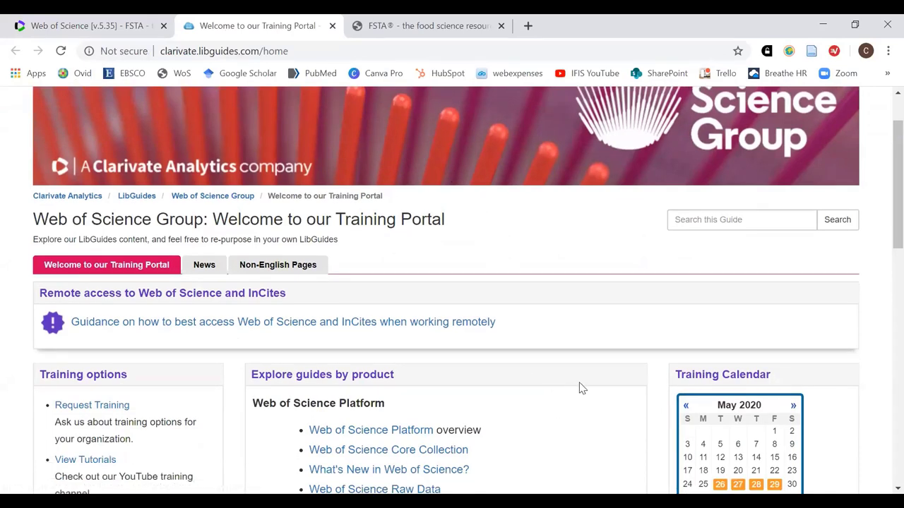
{"action": "scroll", "coordinate": [571, 389], "scroll_direction": "up", "scroll_amount": 2}
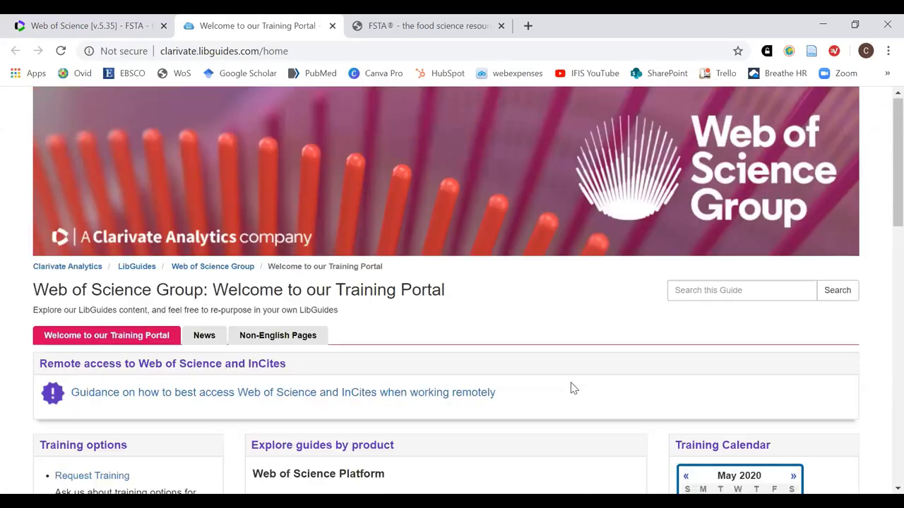
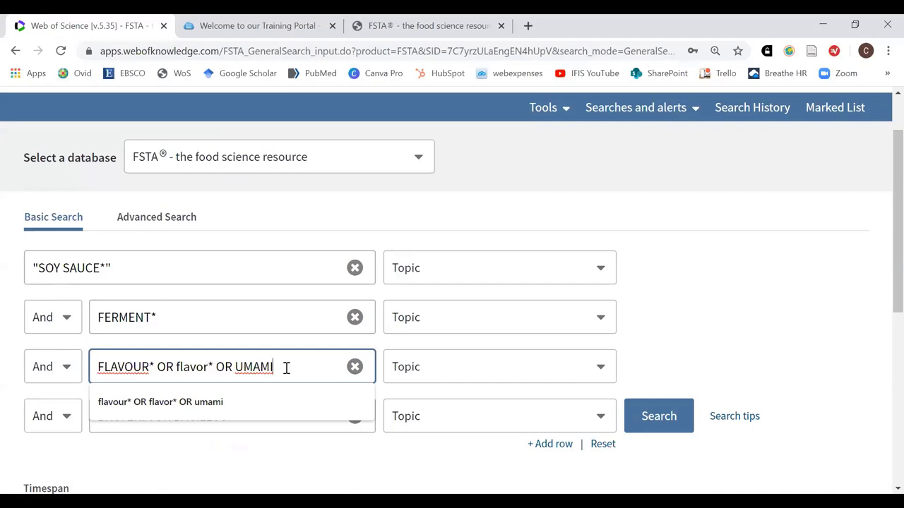
Move FERMENT* from row 2 onto the end of the first-row query with AND
{"action": "left_click", "coordinate": [208, 264]}
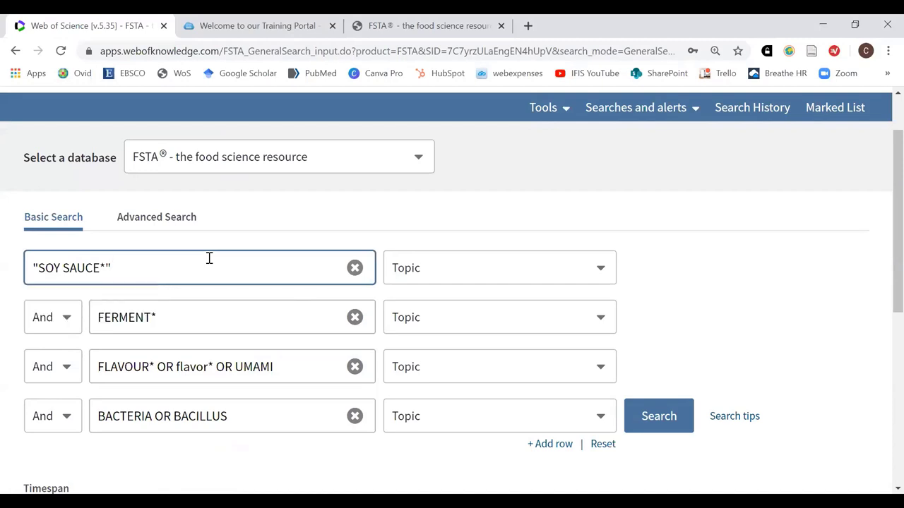
{"action": "type", "text": "AND"}
{"action": "triple_click", "coordinate": [108, 317]}
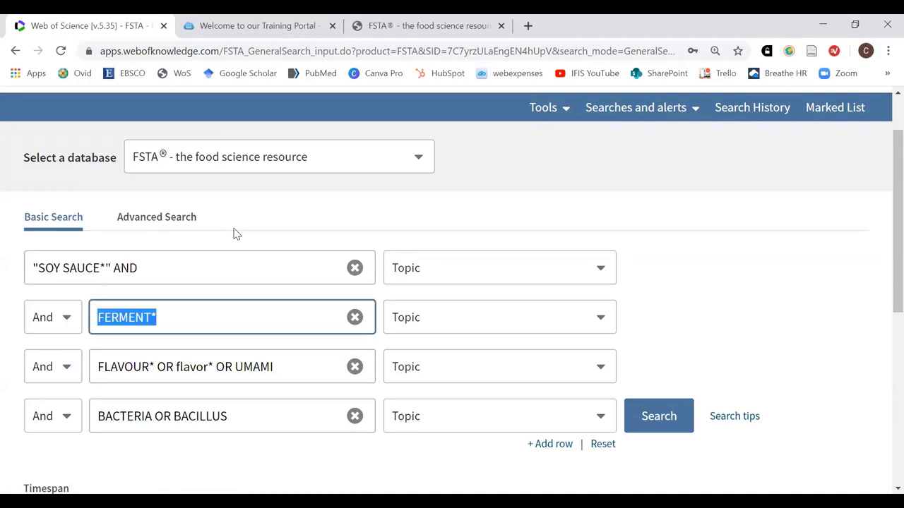
{"action": "key", "text": "ctrl+x"}
{"action": "left_click", "coordinate": [226, 266]}
{"action": "key", "text": "ctrl+v"}
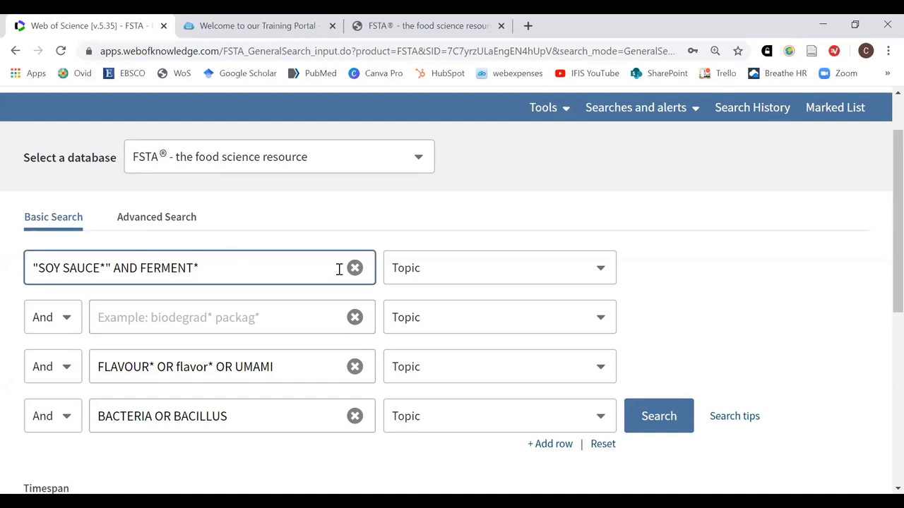
Move the row 3 flavour terms into row 1 as a bracketed OR group, followed by AND
{"action": "type", "text": "AND ("}
{"action": "left_click_drag", "start_coordinate": [292, 369], "coordinate": [70, 368]}
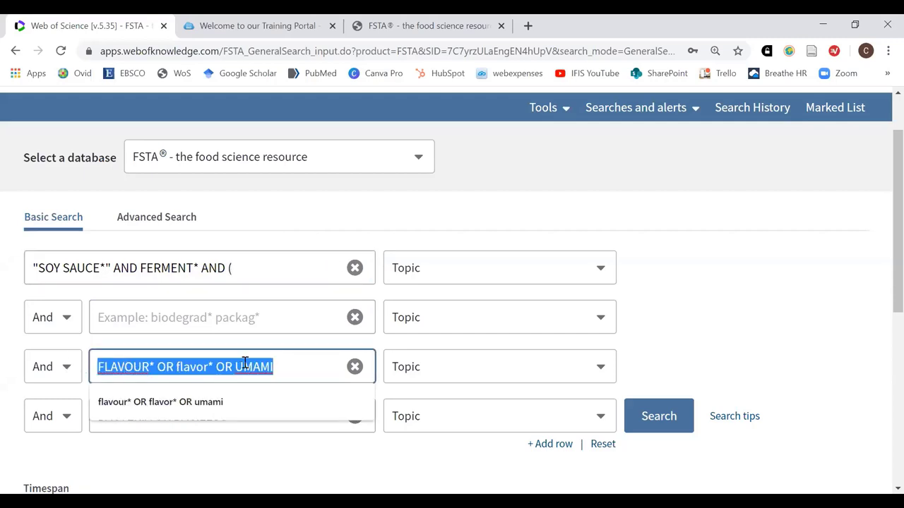
{"action": "key", "text": "ctrl+x"}
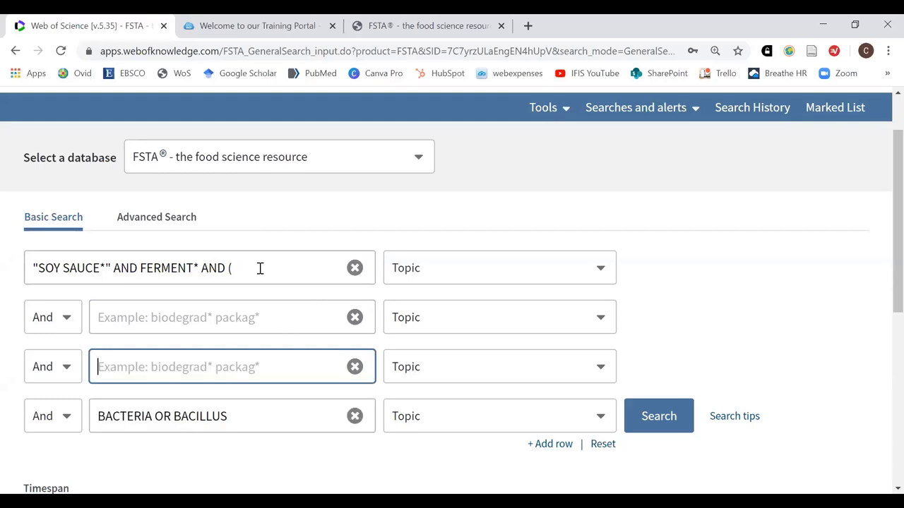
{"action": "left_click", "coordinate": [259, 268]}
{"action": "key", "text": "ctrl+v"}
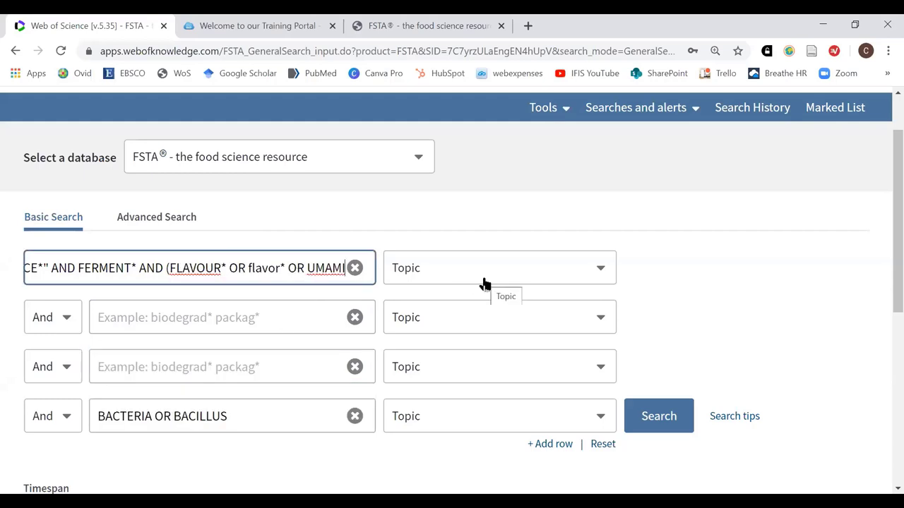
{"action": "type", "text": ")"}
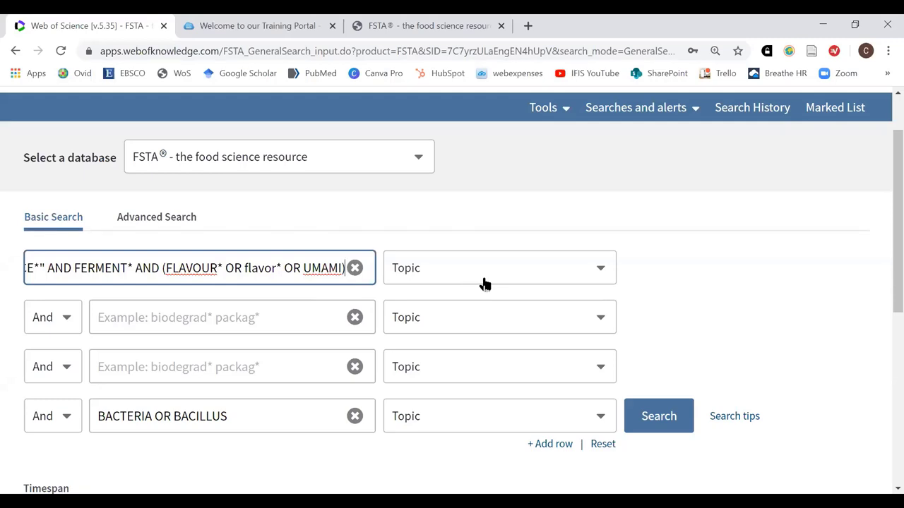
{"action": "type", "text": "AND"}
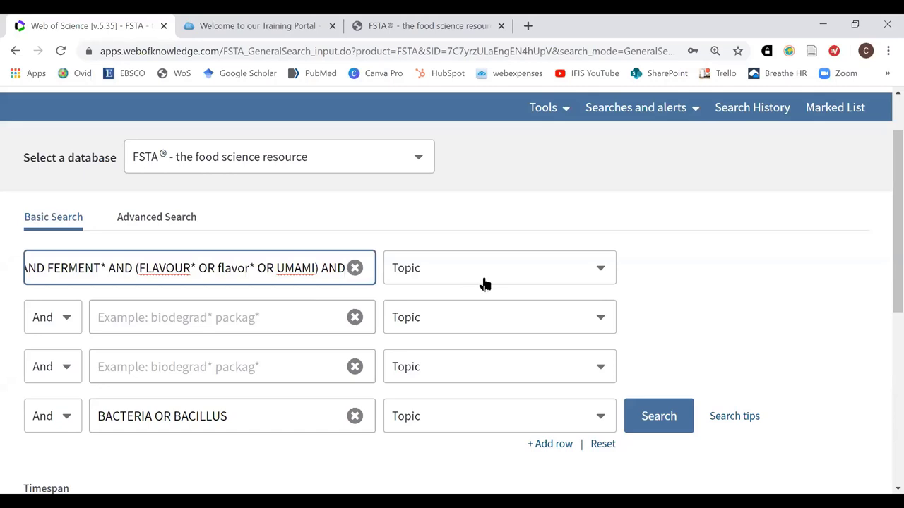
Open a bracket and move BACTERIA OR BACILLUS from row 4 into the first-row query
{"action": "type", "text": "("}
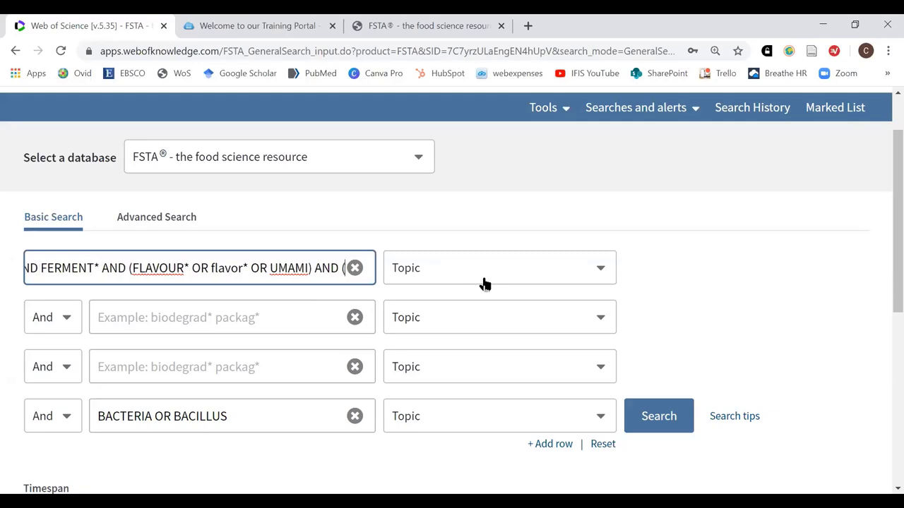
{"action": "left_click_drag", "start_coordinate": [228, 416], "coordinate": [74, 416]}
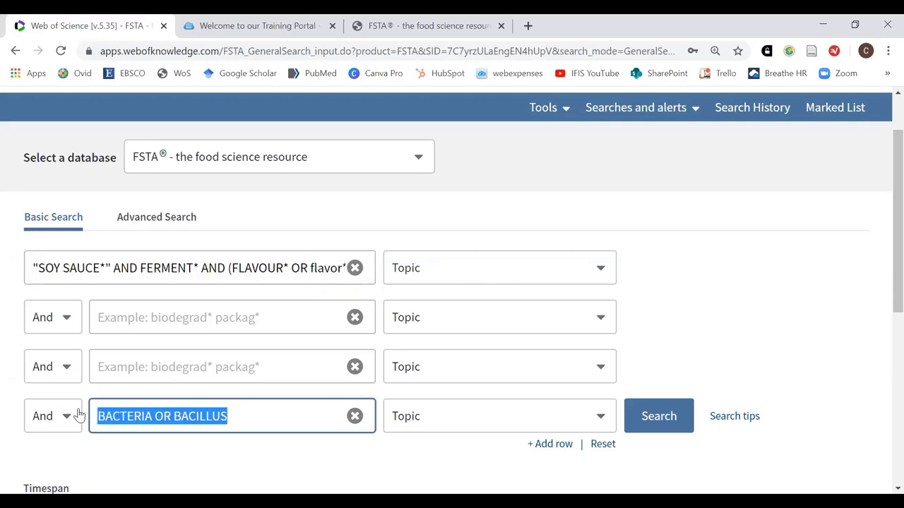
{"action": "key", "text": "ctrl+x"}
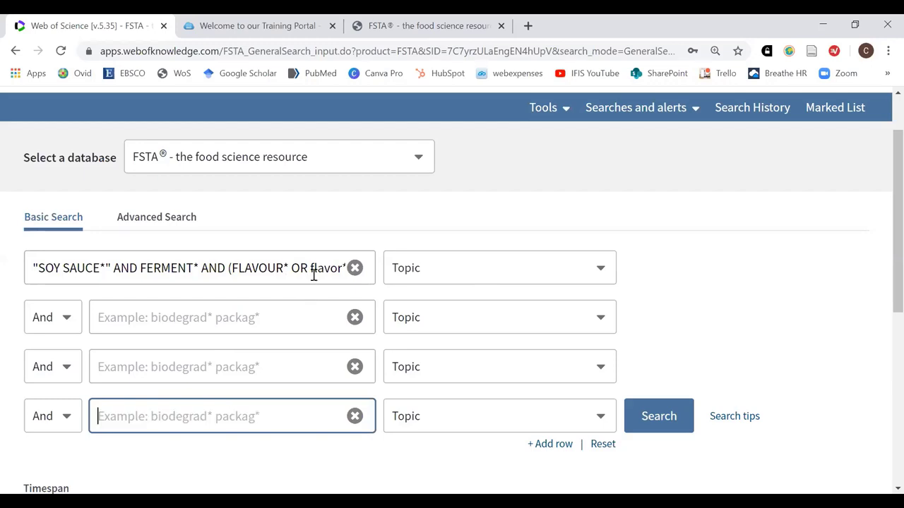
{"action": "left_click", "coordinate": [319, 268]}
{"action": "key", "text": "Right"}
{"action": "key", "text": "Right"}
{"action": "key", "text": "Right"}
{"action": "key", "text": "Right"}
{"action": "key", "text": "Right"}
{"action": "key", "text": "Right"}
{"action": "key", "text": "Right"}
{"action": "key", "text": "Right"}
{"action": "key", "text": "Right"}
{"action": "key", "text": "Right"}
{"action": "key", "text": "Right"}
{"action": "key", "text": "Right"}
{"action": "key", "text": "Right"}
{"action": "key", "text": "Right"}
{"action": "key", "text": "Right"}
{"action": "key", "text": "Right"}
{"action": "key", "text": "Right"}
{"action": "key", "text": "Right"}
{"action": "key", "text": "Right"}
{"action": "key", "text": "Right"}
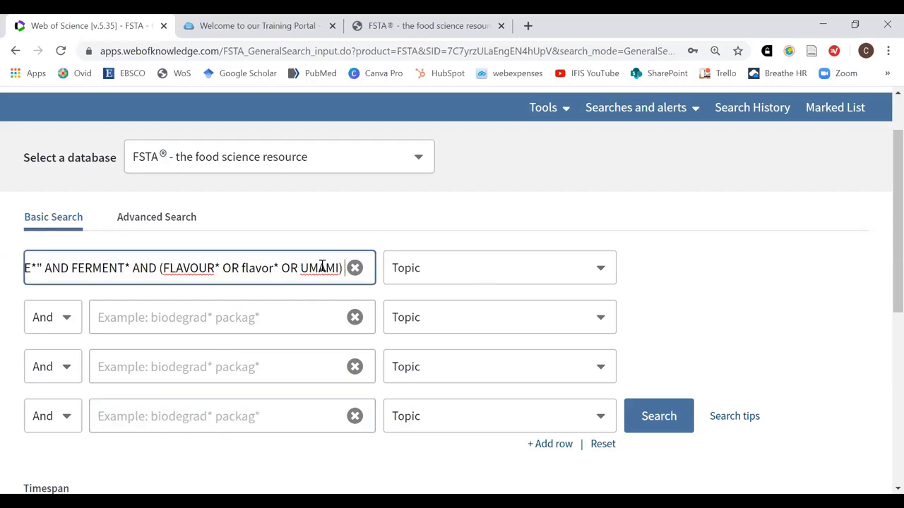
{"action": "key", "text": "ctrl+v"}
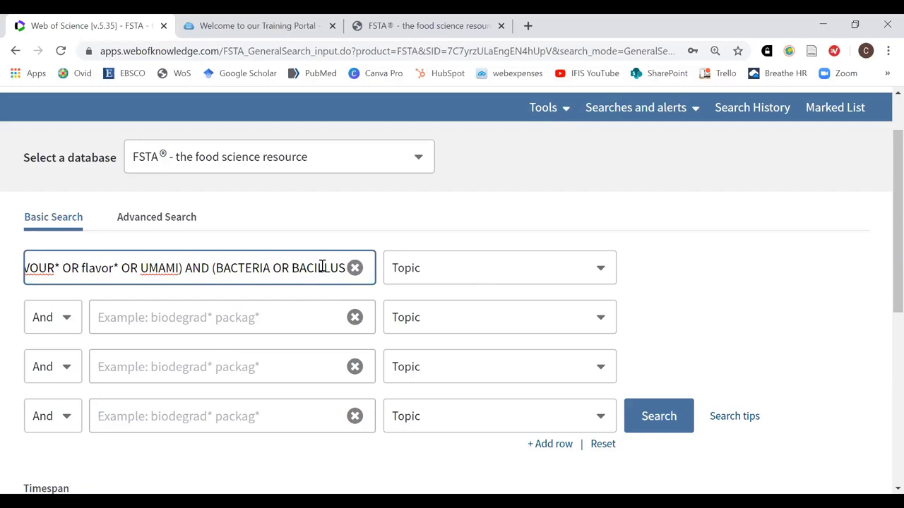
Close the final bracket, run the combined query (75 results) and return to Basic Search
{"action": "type", "text": ")"}
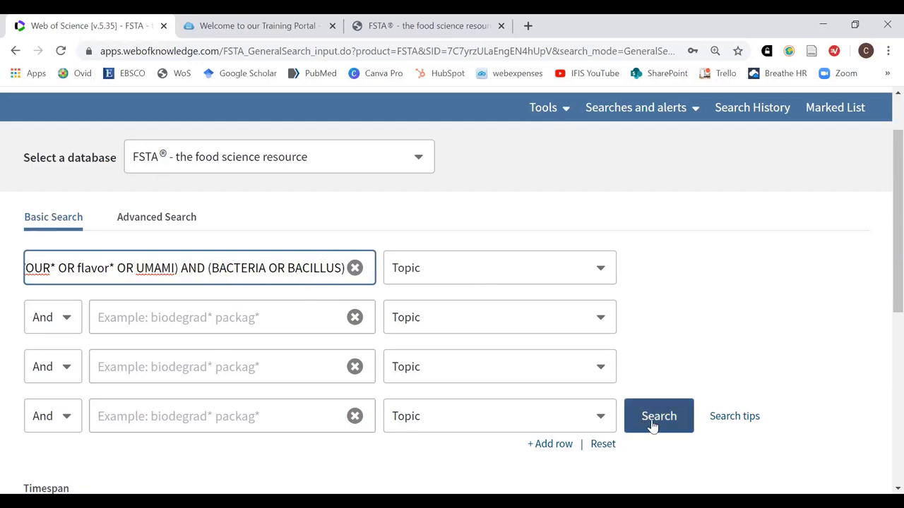
{"action": "left_click", "coordinate": [653, 422]}
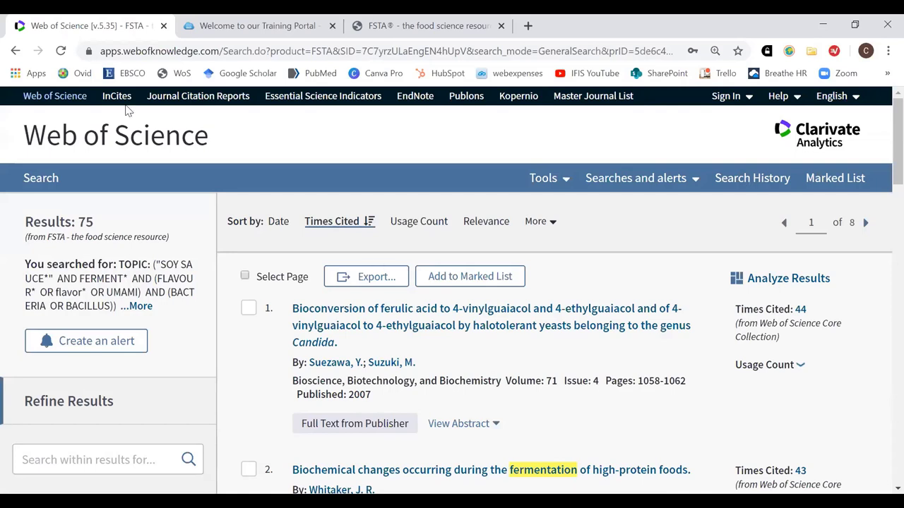
{"action": "left_click", "coordinate": [48, 182]}
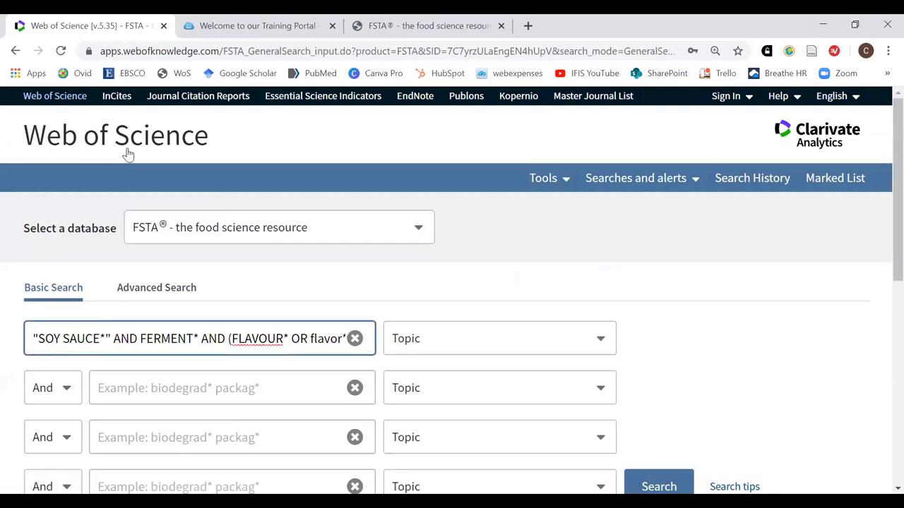
Set the second row's operator to OR and edit the flavour terms in the first-row query
{"action": "scroll", "coordinate": [653, 319], "scroll_direction": "down", "scroll_amount": 3}
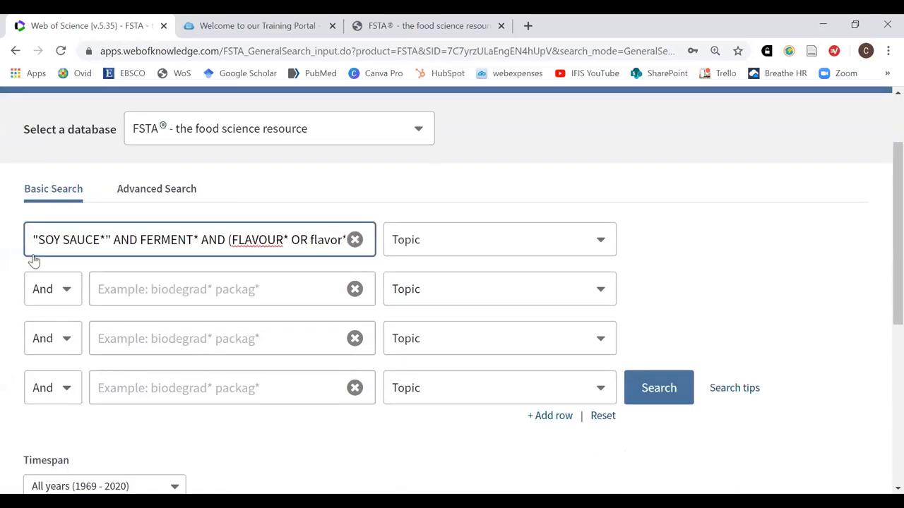
{"action": "left_click", "coordinate": [66, 252]}
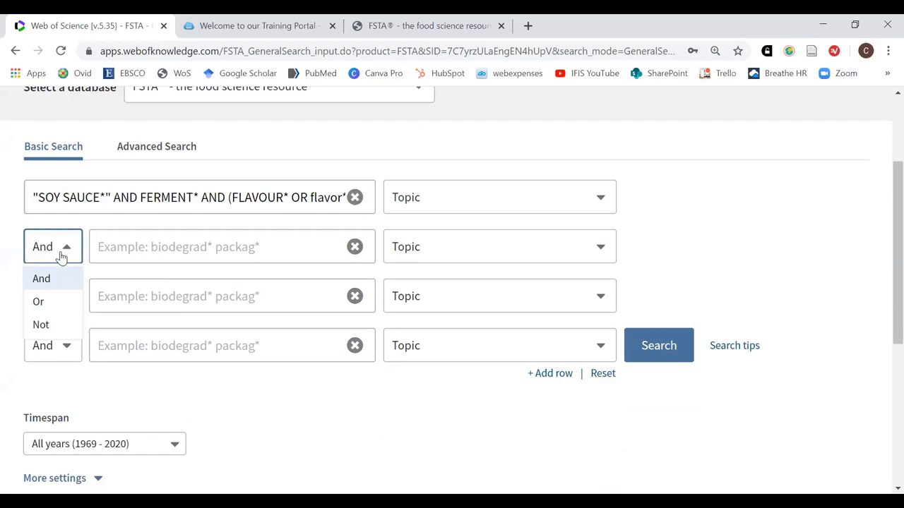
{"action": "left_click", "coordinate": [39, 302]}
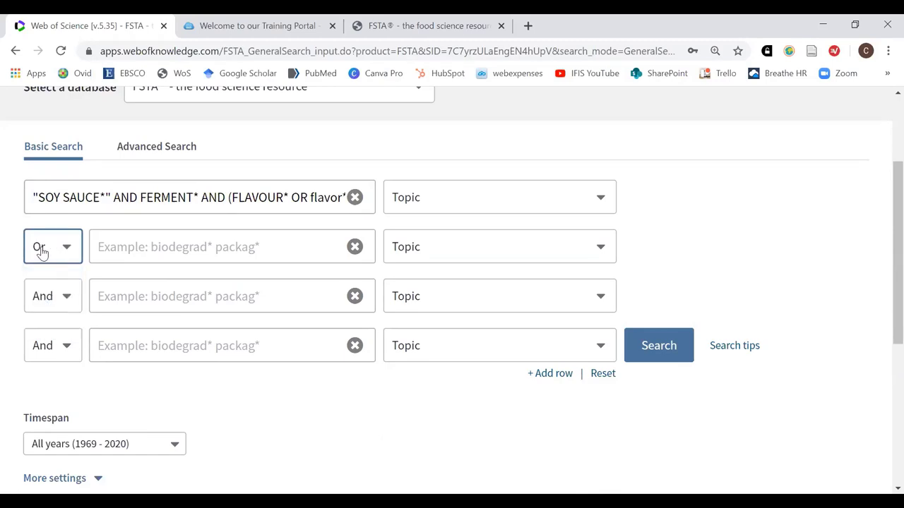
{"action": "left_click", "coordinate": [152, 243]}
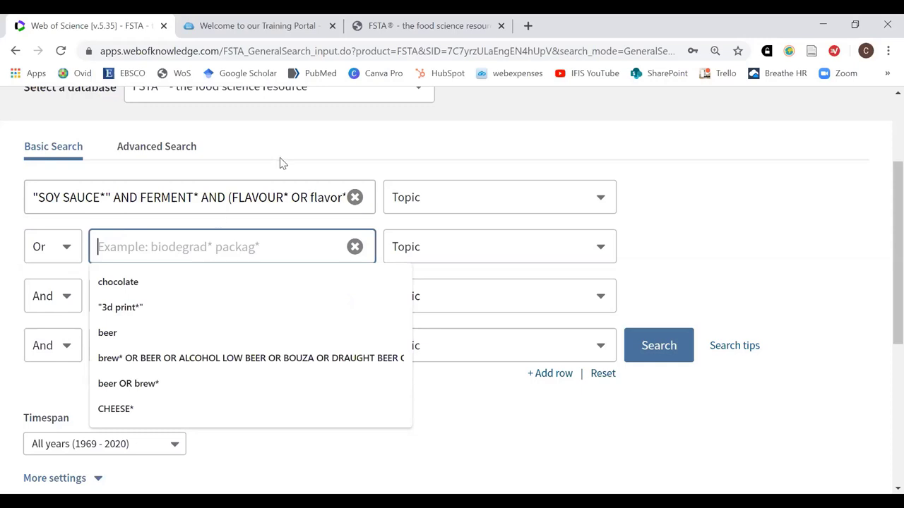
{"action": "left_click", "coordinate": [267, 197]}
{"action": "left_click_drag", "start_coordinate": [238, 197], "coordinate": [326, 197]}
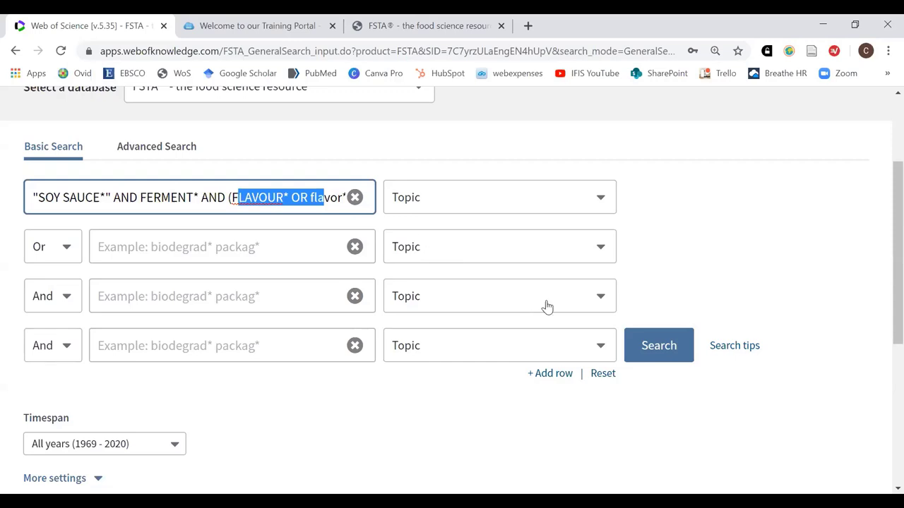
{"action": "scroll", "coordinate": [633, 226], "scroll_direction": "up", "scroll_amount": 2}
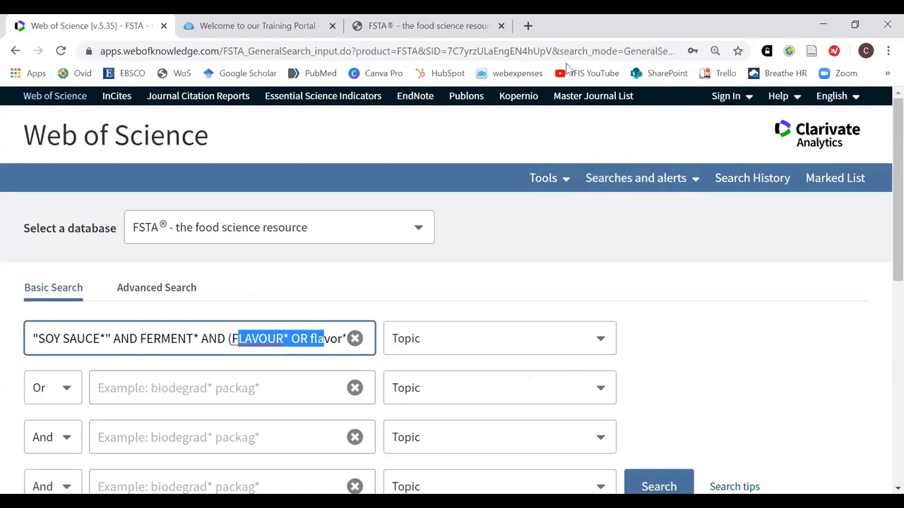
Open Search History and review sets #1–#7, with set #7 showing 75 results
{"action": "left_click", "coordinate": [753, 186]}
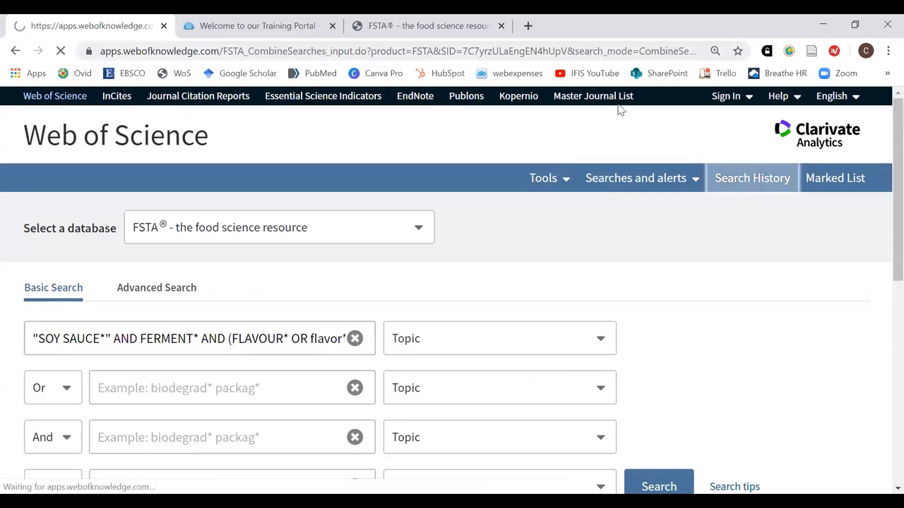
{"action": "scroll", "coordinate": [751, 185], "scroll_direction": "down", "scroll_amount": 2}
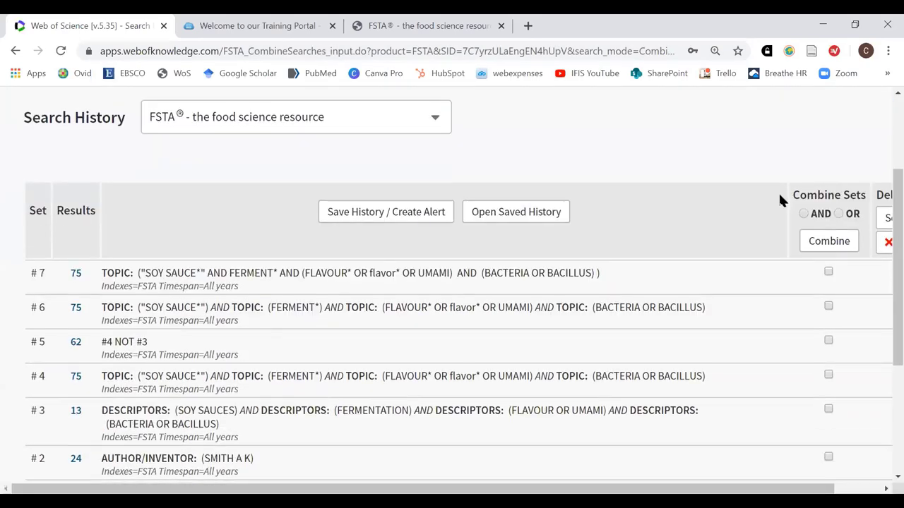
{"action": "scroll", "coordinate": [780, 206], "scroll_direction": "down", "scroll_amount": 1}
{"action": "scroll", "coordinate": [779, 207], "scroll_direction": "down", "scroll_amount": 2}
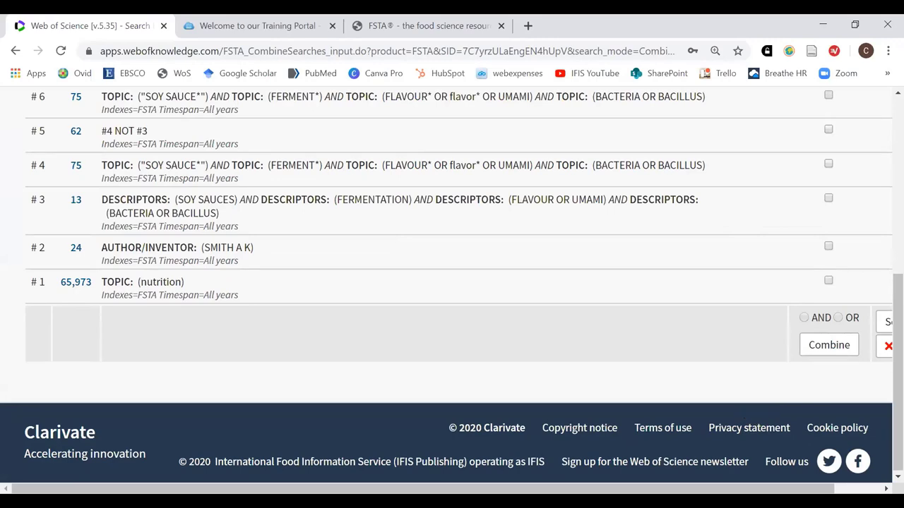
{"action": "left_click_drag", "start_coordinate": [424, 488], "coordinate": [475, 488]}
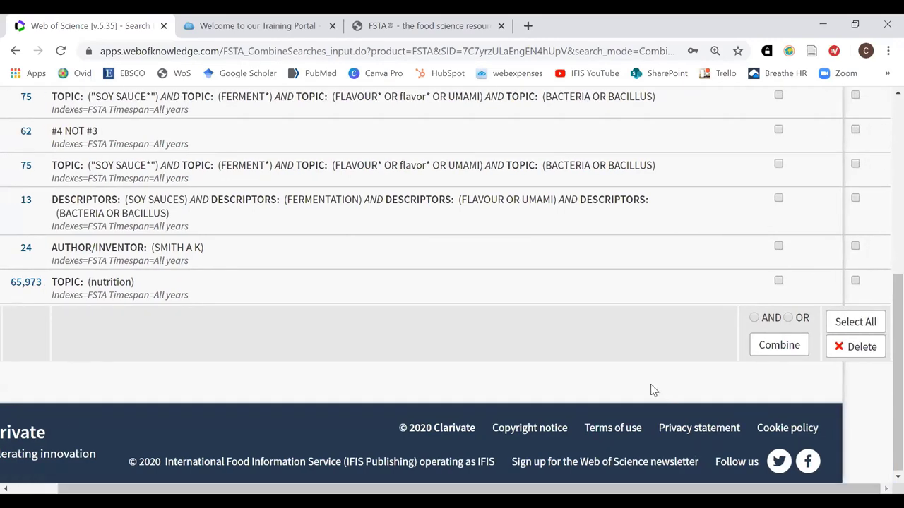
{"action": "scroll", "coordinate": [619, 383], "scroll_direction": "up", "scroll_amount": 2}
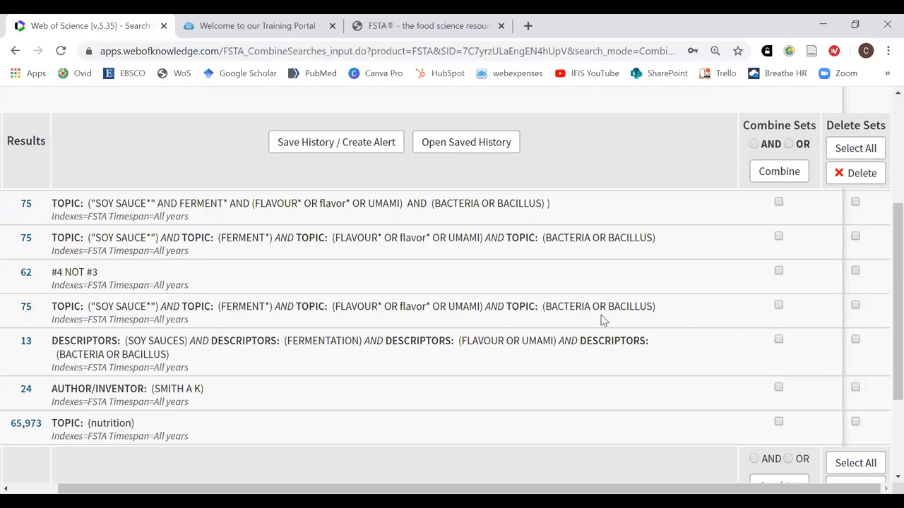
Start Save History / Create Alert and sign in with the corrected account e-mail and password
{"action": "left_click", "coordinate": [299, 149]}
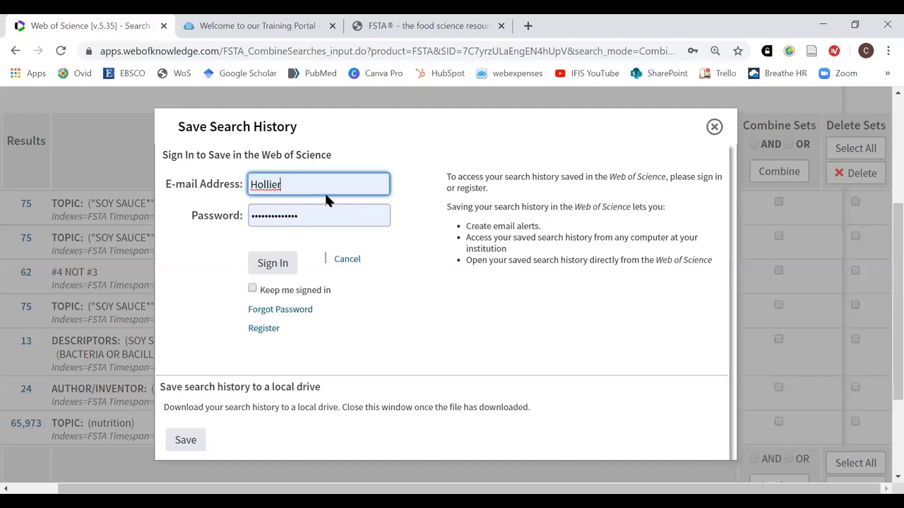
{"action": "left_click", "coordinate": [281, 271]}
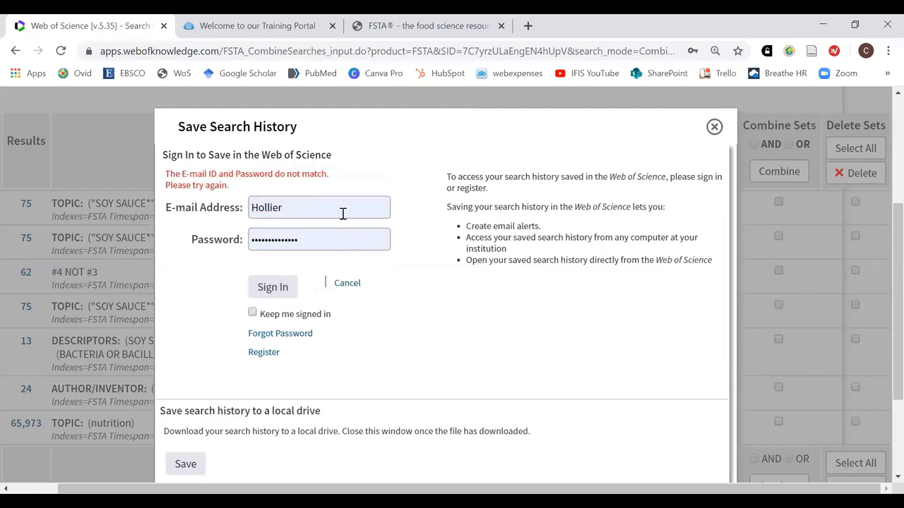
{"action": "double_click", "coordinate": [292, 209]}
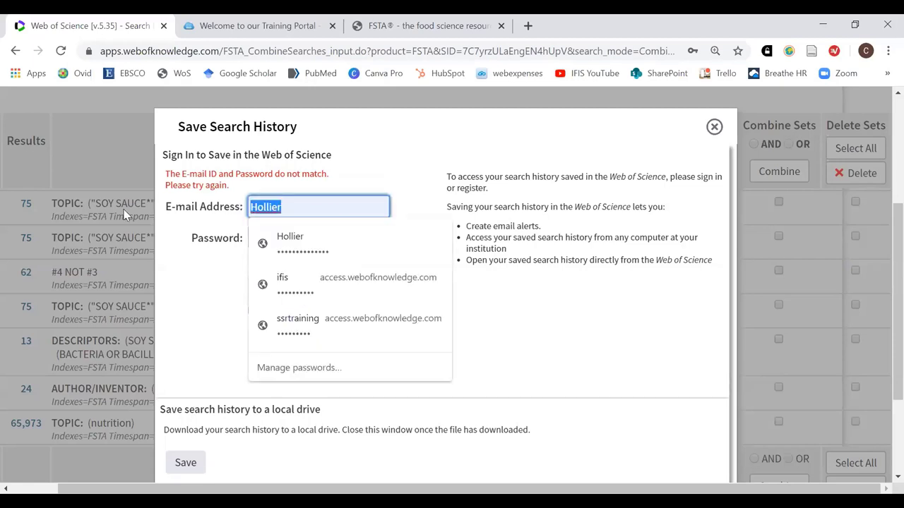
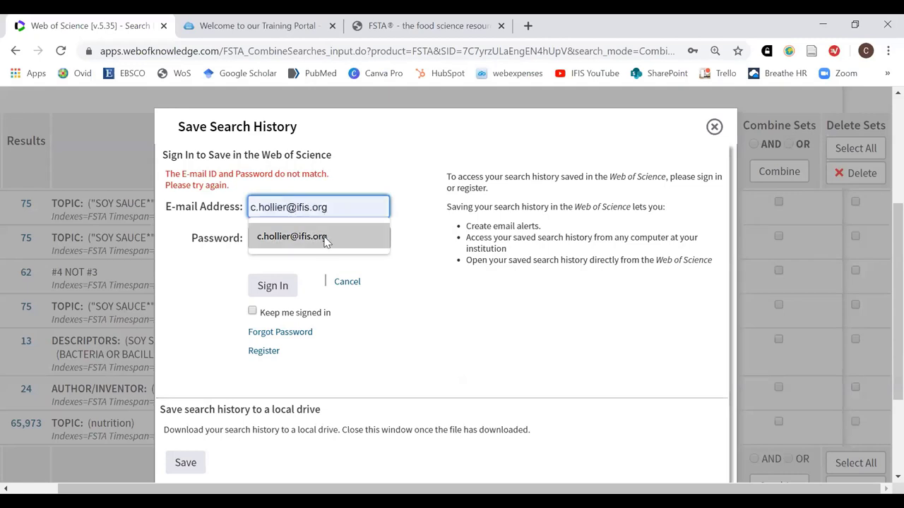
{"action": "left_click", "coordinate": [296, 238]}
{"action": "left_click", "coordinate": [270, 296]}
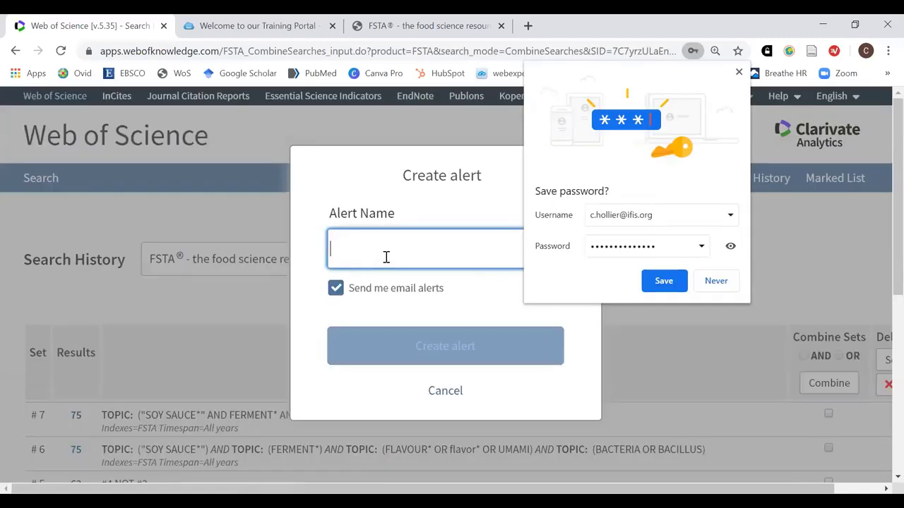
Name the alert 'soy sauce' and create it, dismissing the browser's save-password offer
{"action": "type", "text": "soy sauce"}
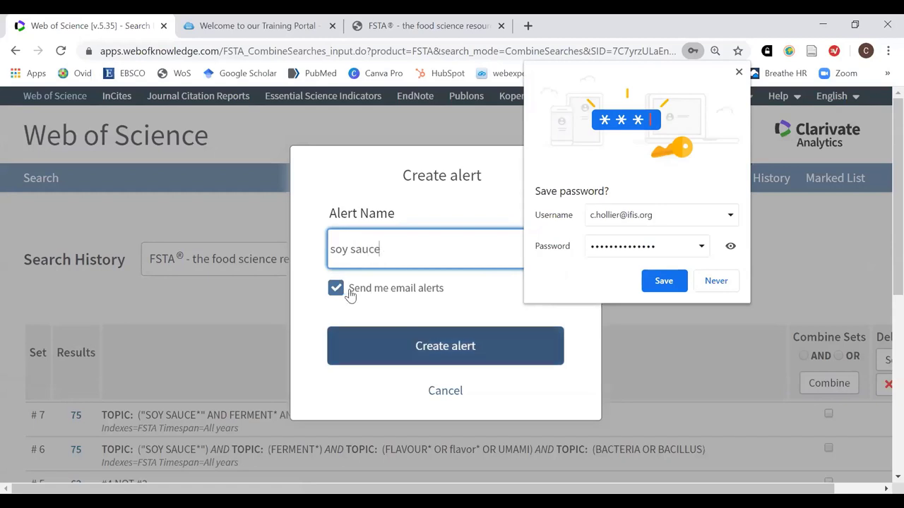
{"action": "left_click", "coordinate": [470, 357]}
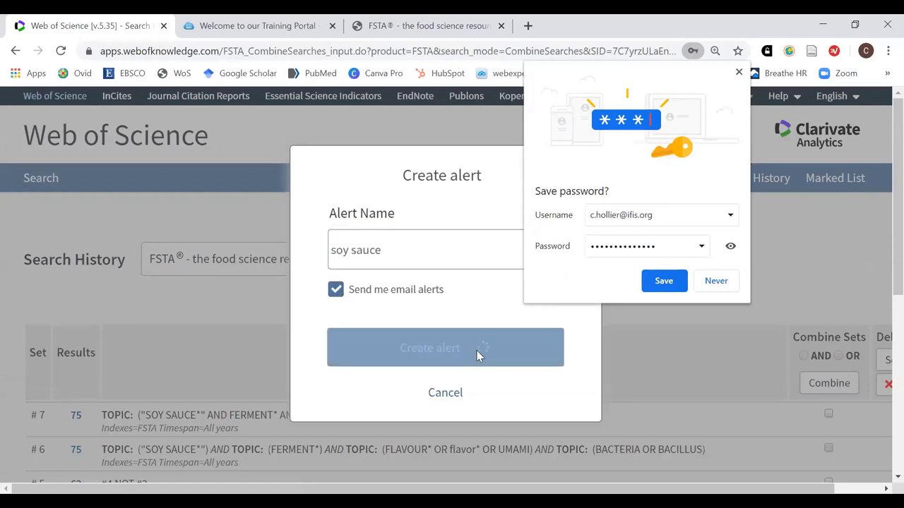
{"action": "left_click", "coordinate": [740, 73]}
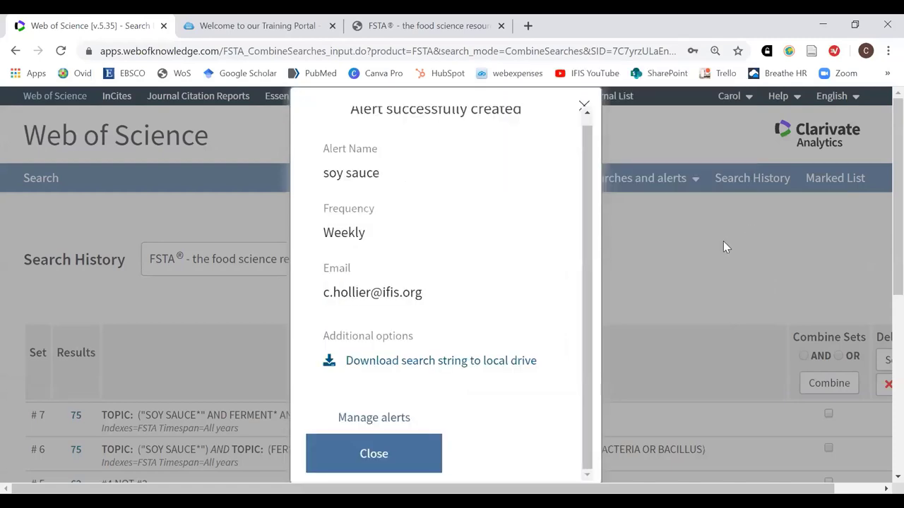
Close the alert confirmation and open the saved search histories and alerts
{"action": "left_click", "coordinate": [396, 456]}
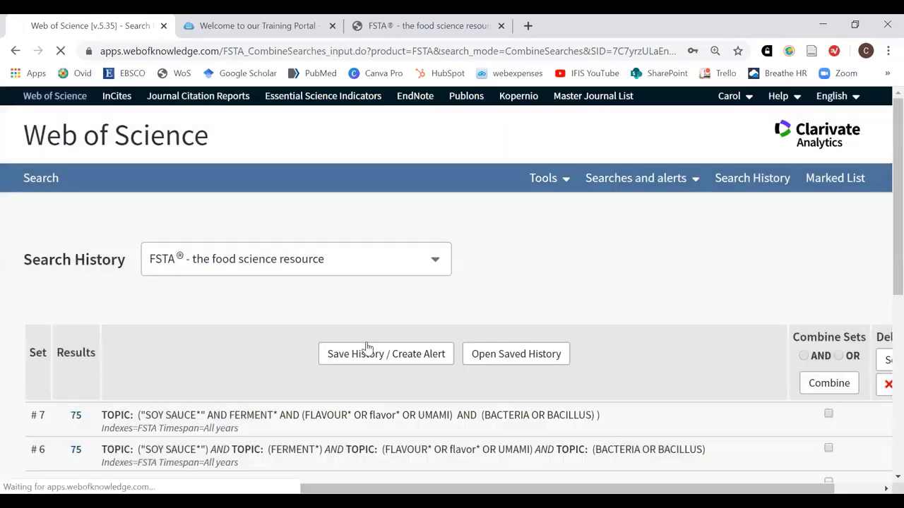
{"action": "scroll", "coordinate": [376, 356], "scroll_direction": "down", "scroll_amount": 4}
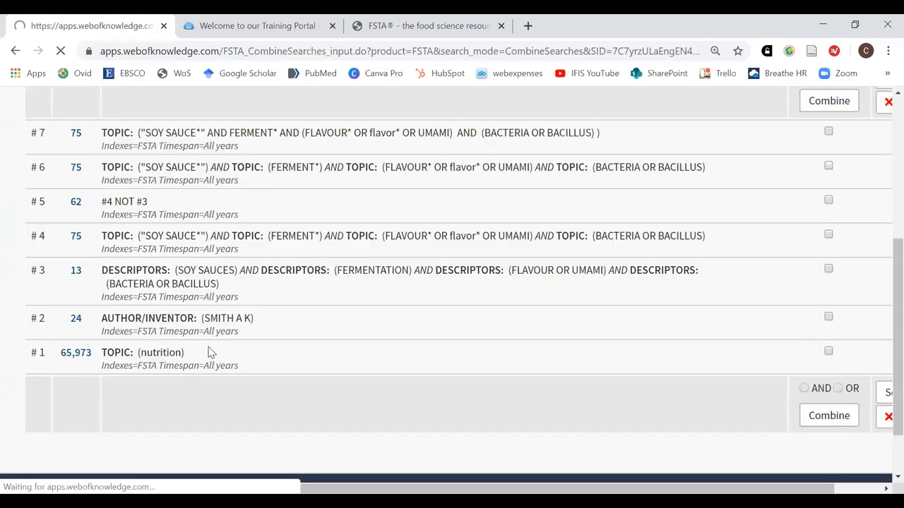
{"action": "scroll", "coordinate": [595, 380], "scroll_direction": "down", "scroll_amount": 2}
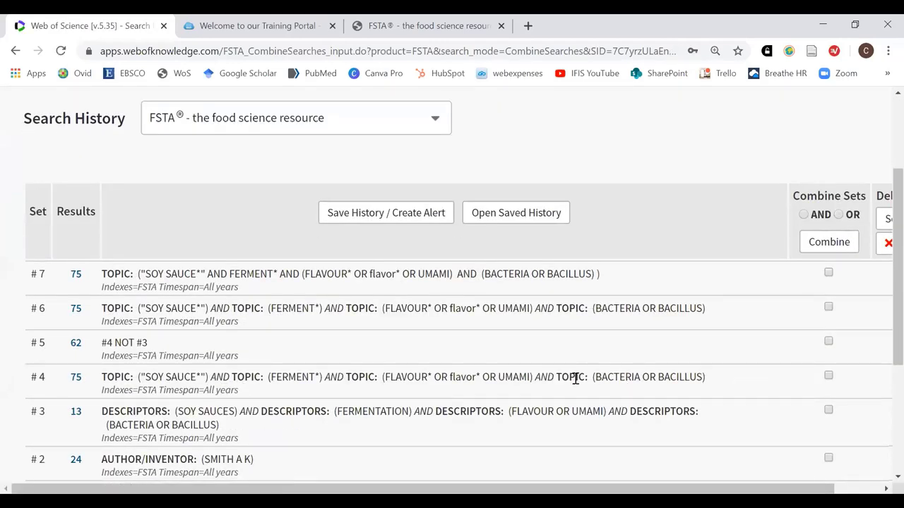
{"action": "scroll", "coordinate": [576, 385], "scroll_direction": "up", "scroll_amount": 2}
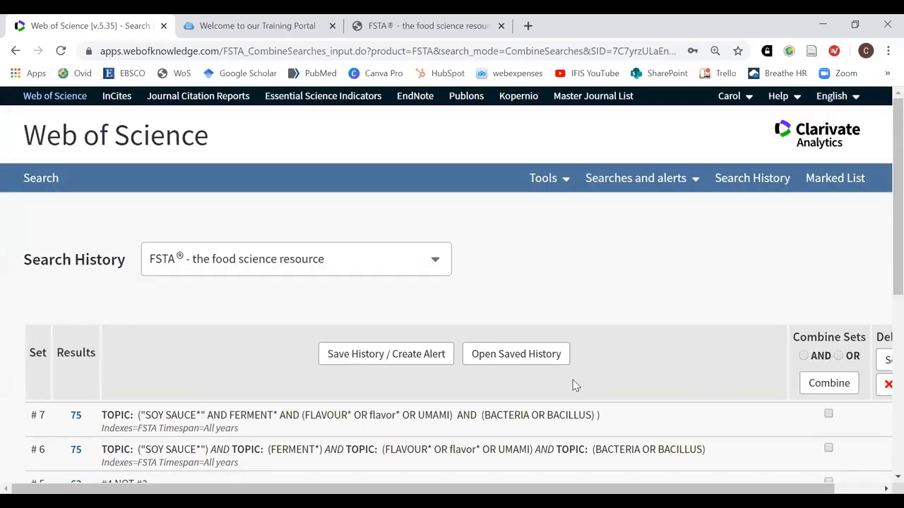
{"action": "left_click", "coordinate": [535, 357]}
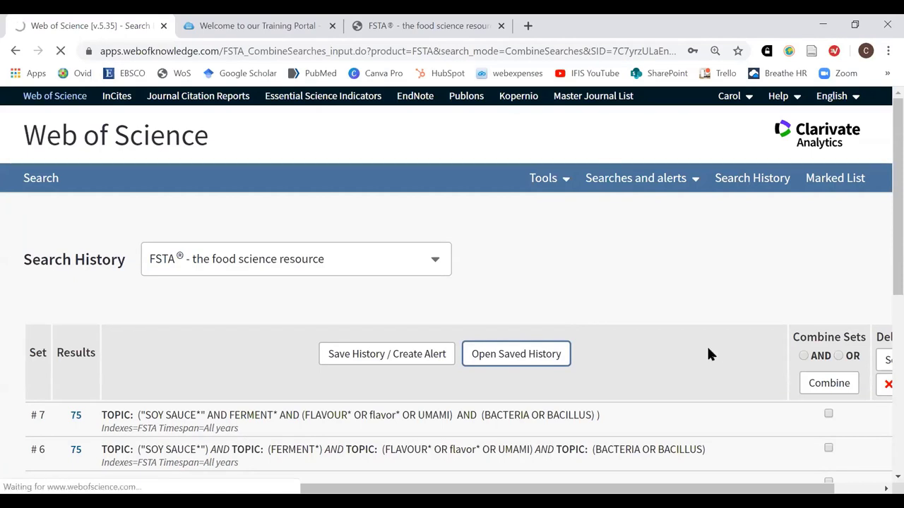